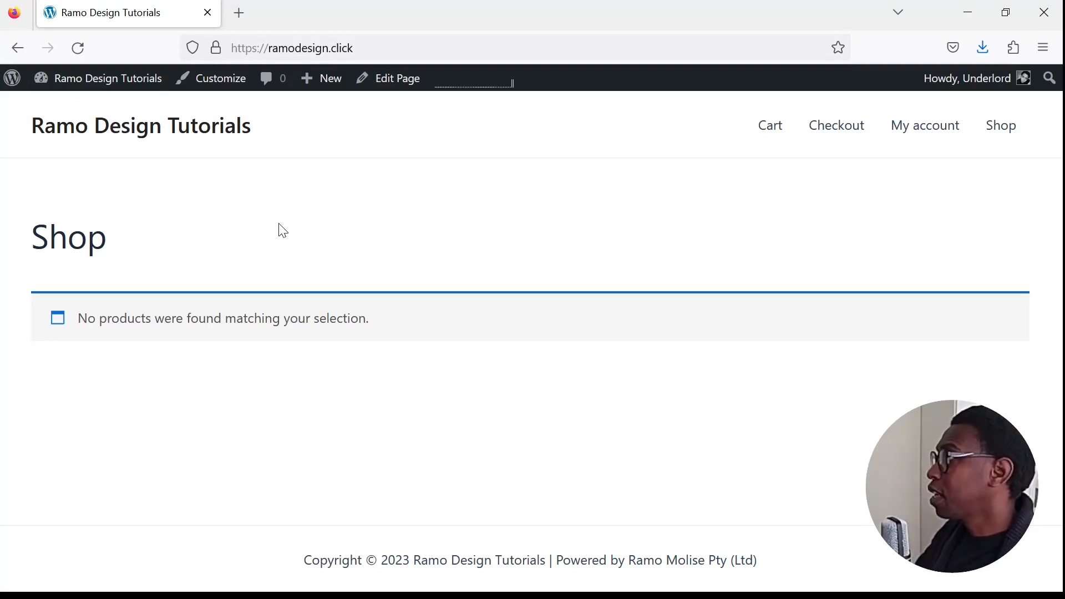
- Start a new shop product and enter T-Shirt as its product name
{"action": "mouse_move", "coordinate": [328, 87]}
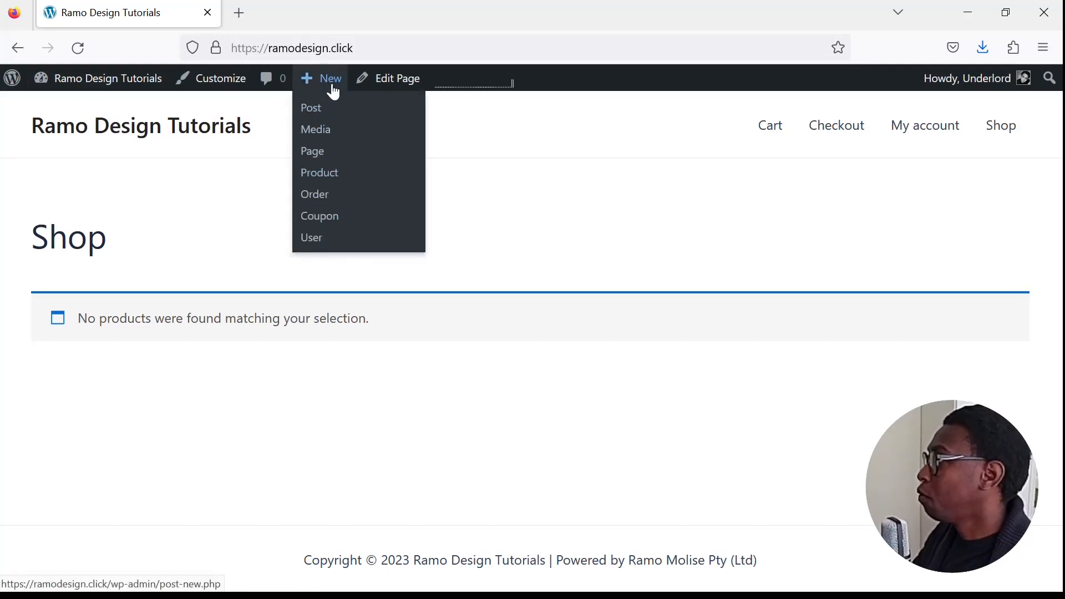
{"action": "left_click", "coordinate": [328, 177]}
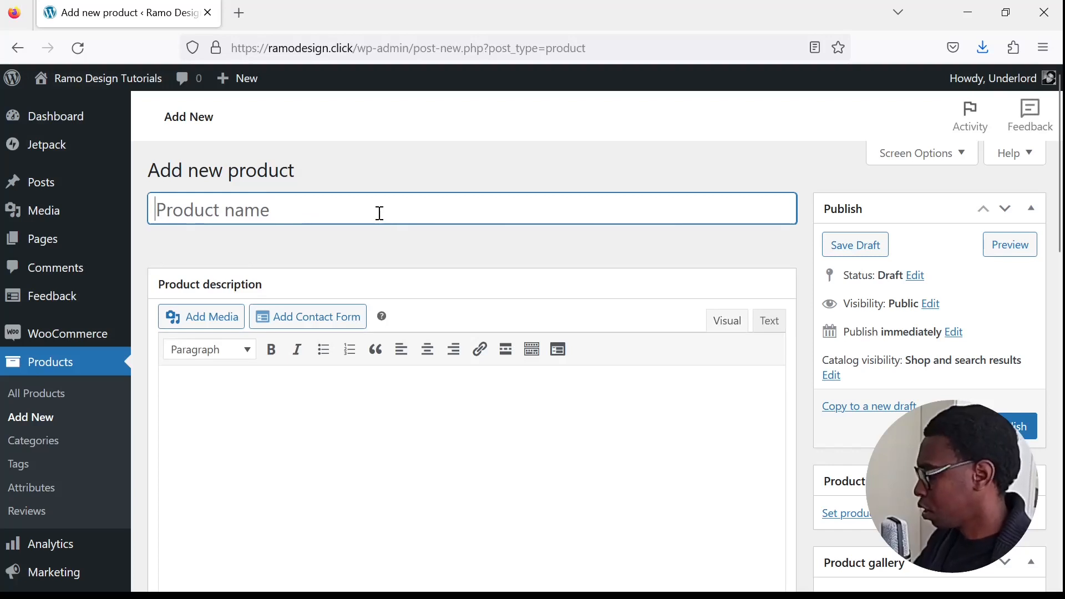
{"action": "type", "text": "T"}
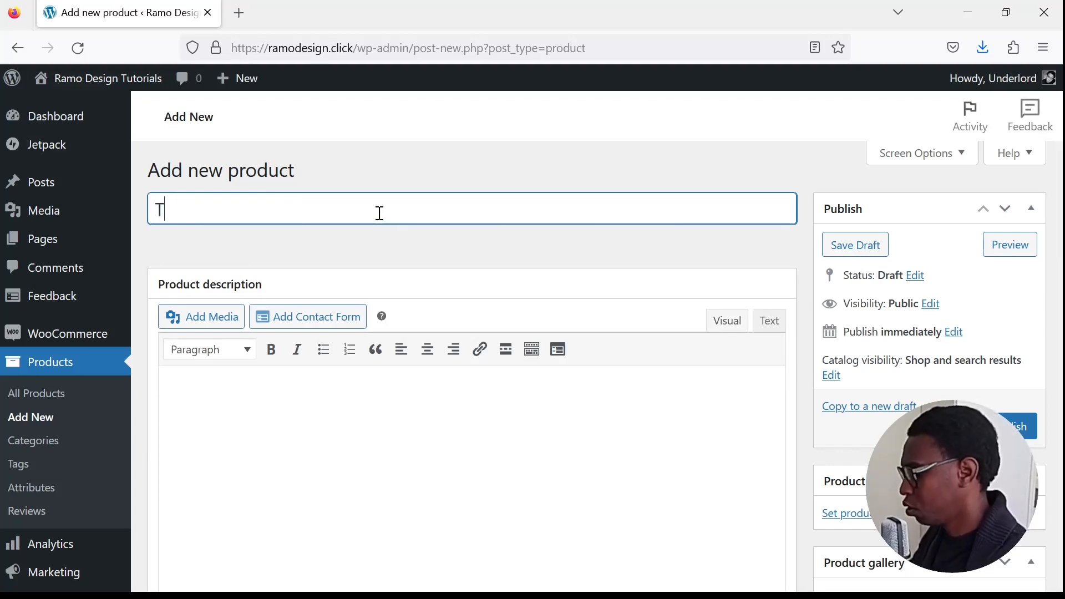
{"action": "type", "text": "-Shir"}
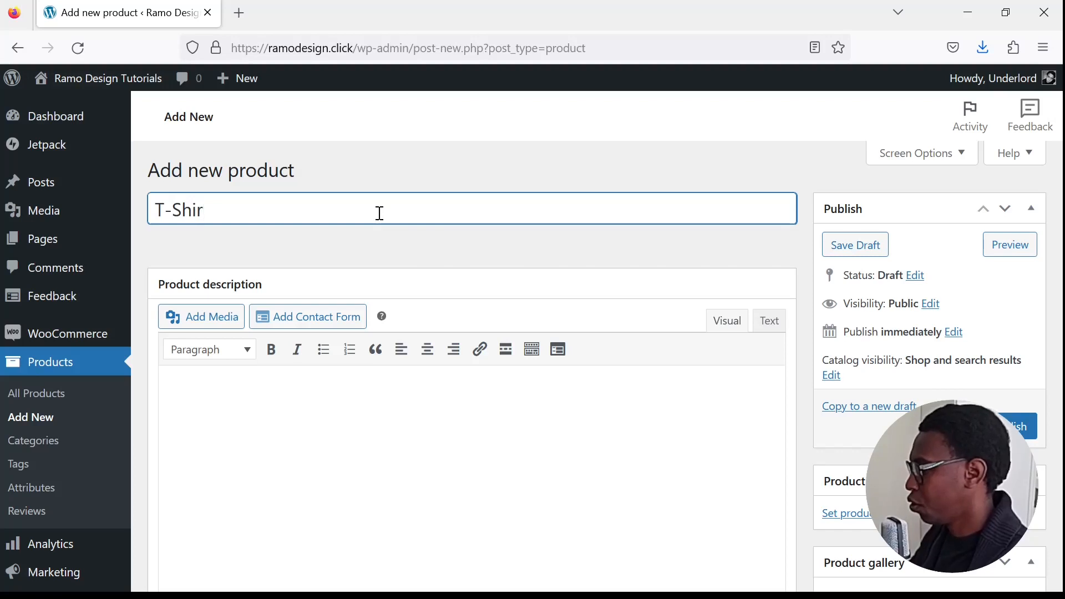
{"action": "type", "text": "t"}
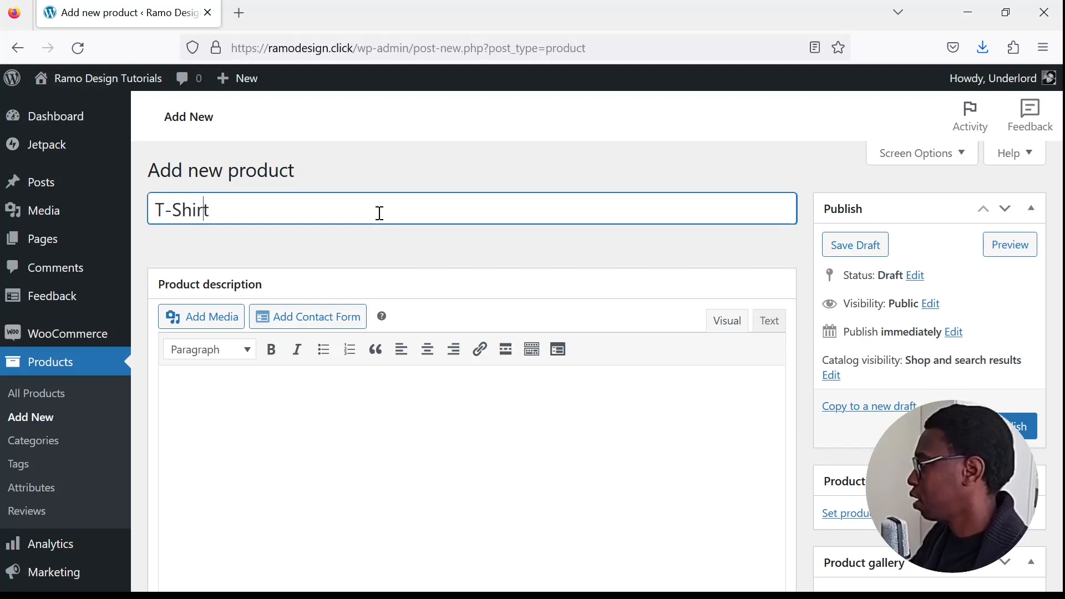
- Insert the word Casual in front of T-Shirt in the product name
{"action": "key", "text": "Home"}
{"action": "type", "text": "Casua"}
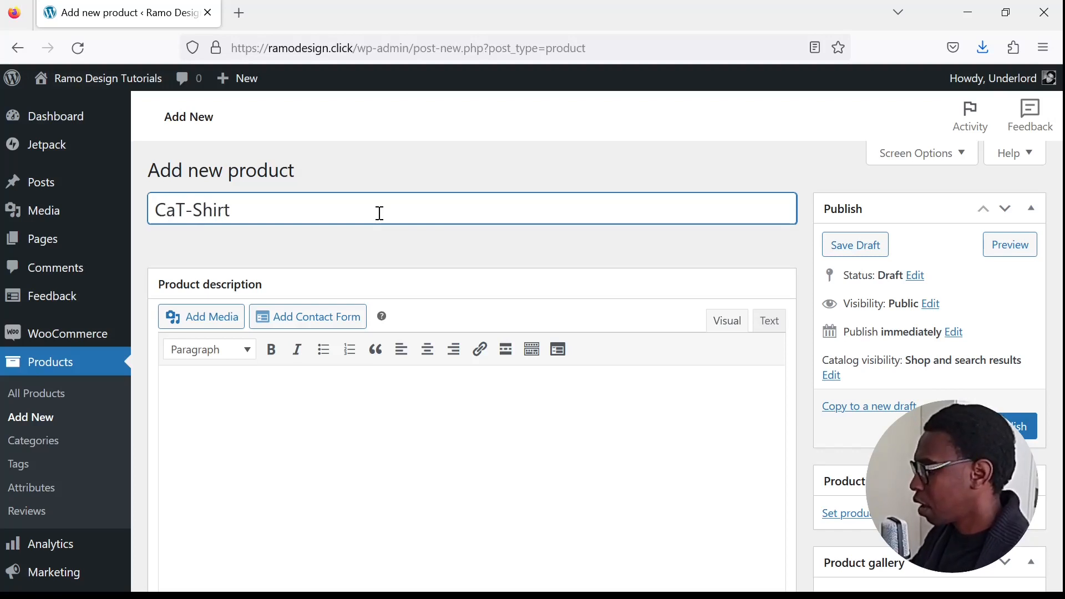
{"action": "type", "text": "l"}
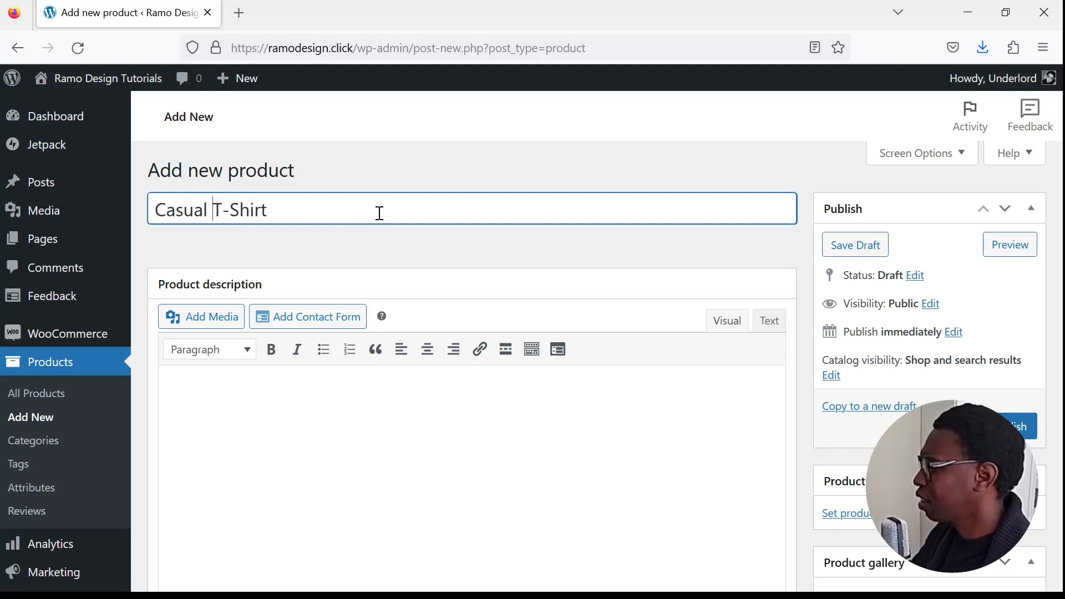
- Replace the first word of the product name with Artistic so that it reads Artistic T-Shirt
{"action": "key", "text": "BackSpace"}
{"action": "key", "text": "BackSpace"}
{"action": "key", "text": "BackSpace"}
{"action": "key", "text": "BackSpace"}
{"action": "key", "text": "BackSpace"}
{"action": "key", "text": "BackSpace"}
{"action": "key", "text": "BackSpace"}
{"action": "type", "text": "Artistic"}
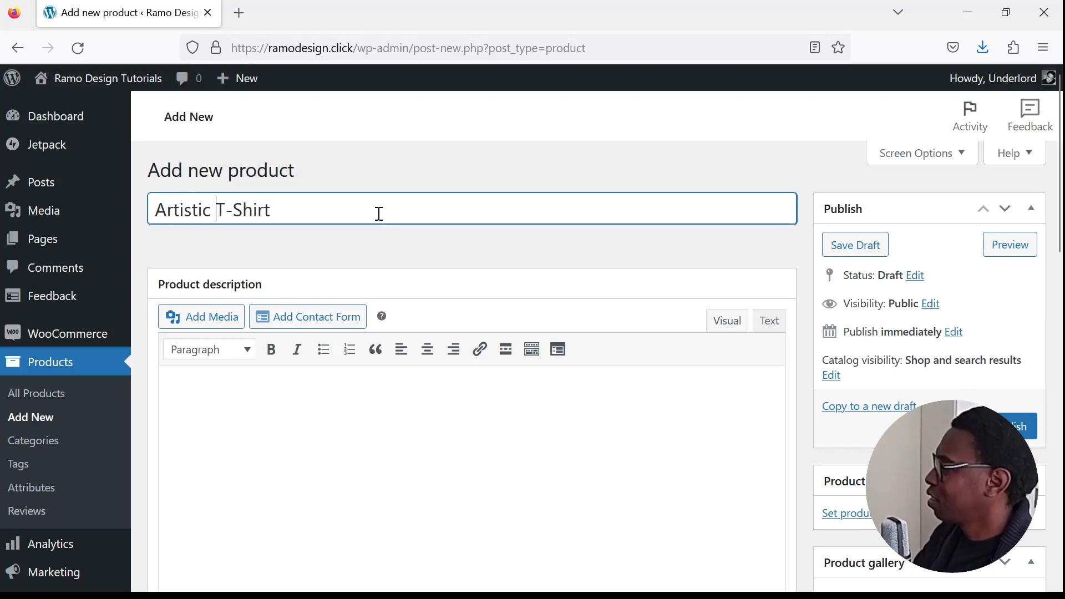
- Change the product data type to Variable product and dismiss the tip about adding attributes
{"action": "scroll", "coordinate": [437, 416], "scroll_direction": "down", "scroll_amount": 3}
{"action": "scroll", "coordinate": [401, 391], "scroll_direction": "up", "scroll_amount": 2}
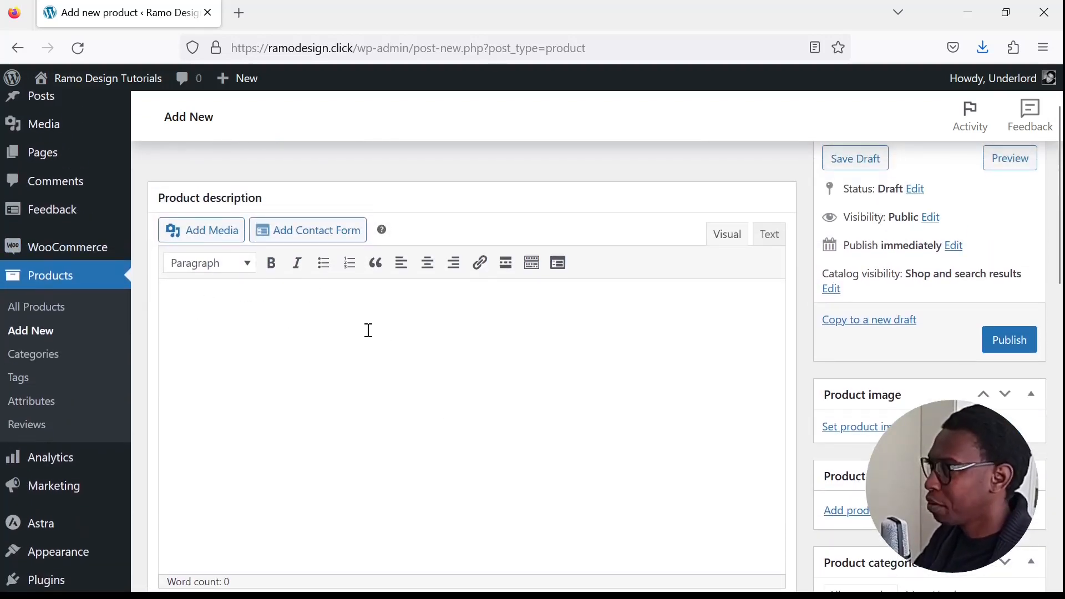
{"action": "scroll", "coordinate": [504, 353], "scroll_direction": "down", "scroll_amount": 2}
{"action": "scroll", "coordinate": [506, 358], "scroll_direction": "down", "scroll_amount": 2}
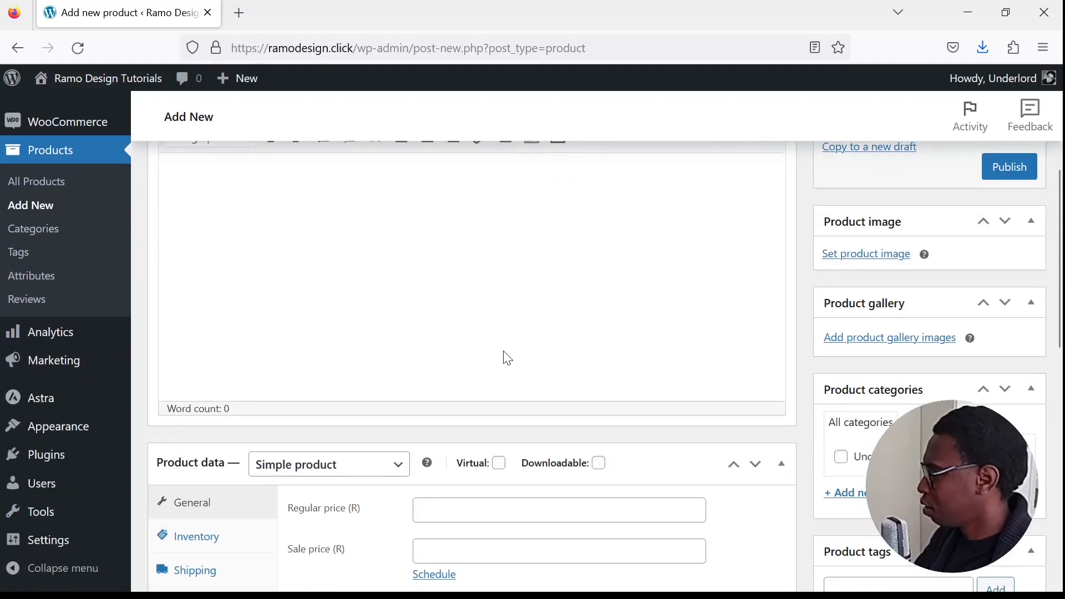
{"action": "scroll", "coordinate": [507, 357], "scroll_direction": "down", "scroll_amount": 2}
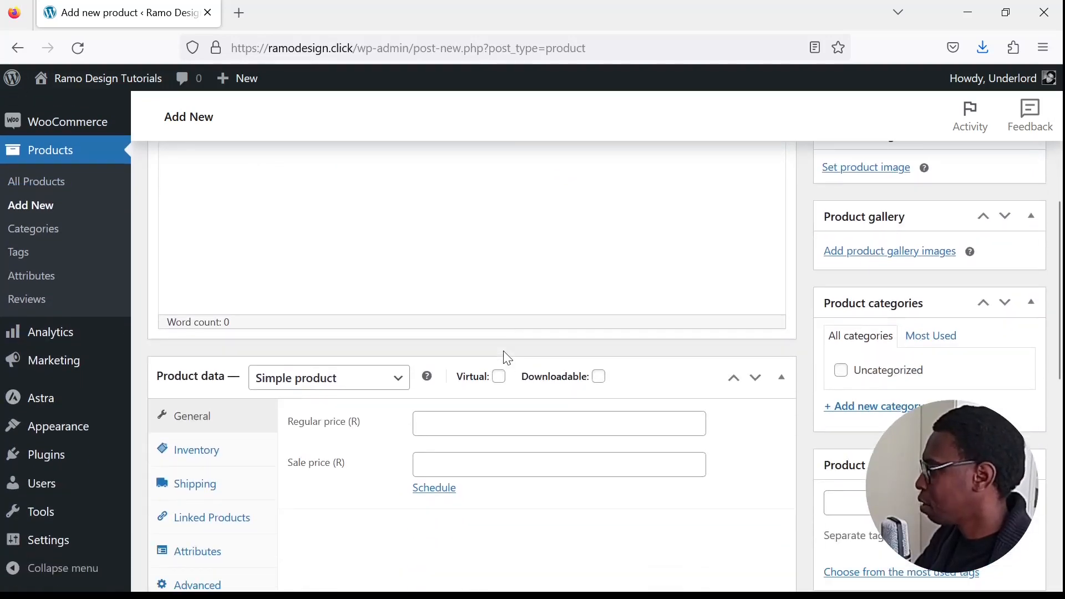
{"action": "scroll", "coordinate": [507, 358], "scroll_direction": "down", "scroll_amount": 4}
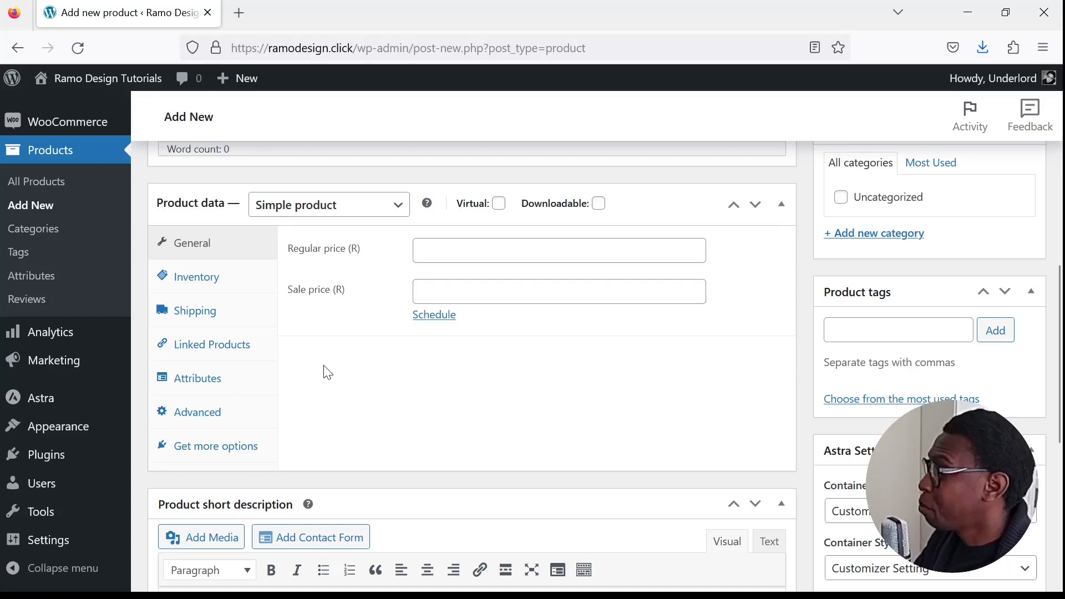
{"action": "left_click", "coordinate": [395, 209]}
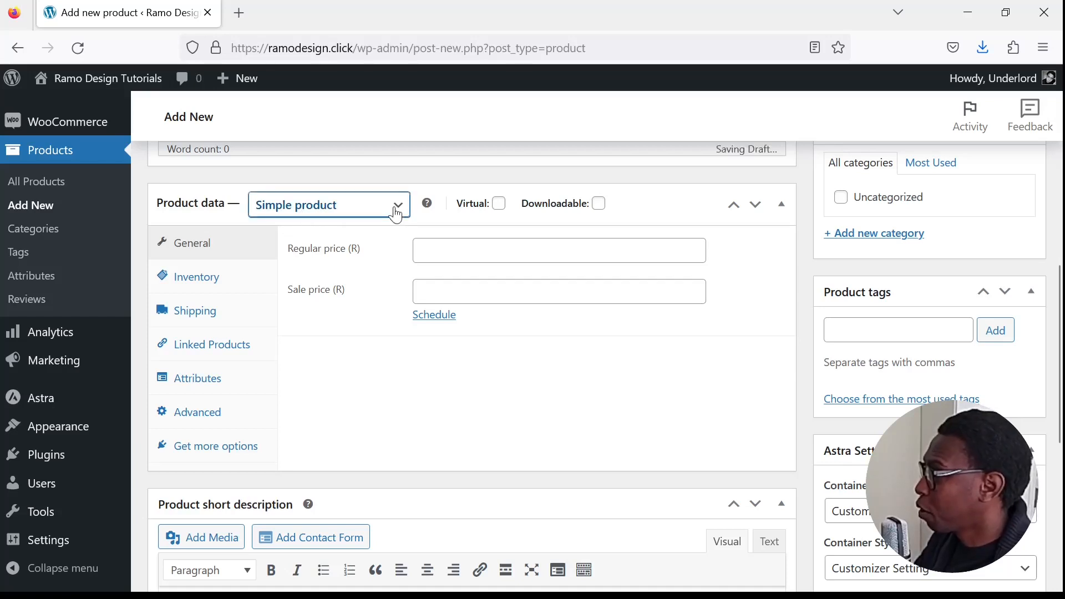
{"action": "left_click", "coordinate": [358, 326]}
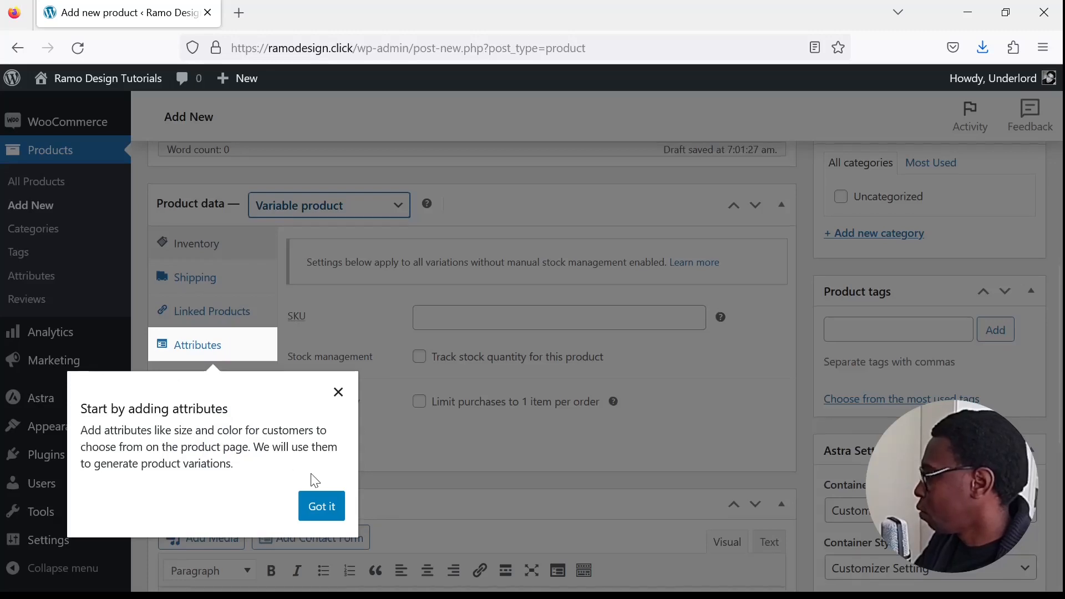
{"action": "left_click", "coordinate": [334, 517]}
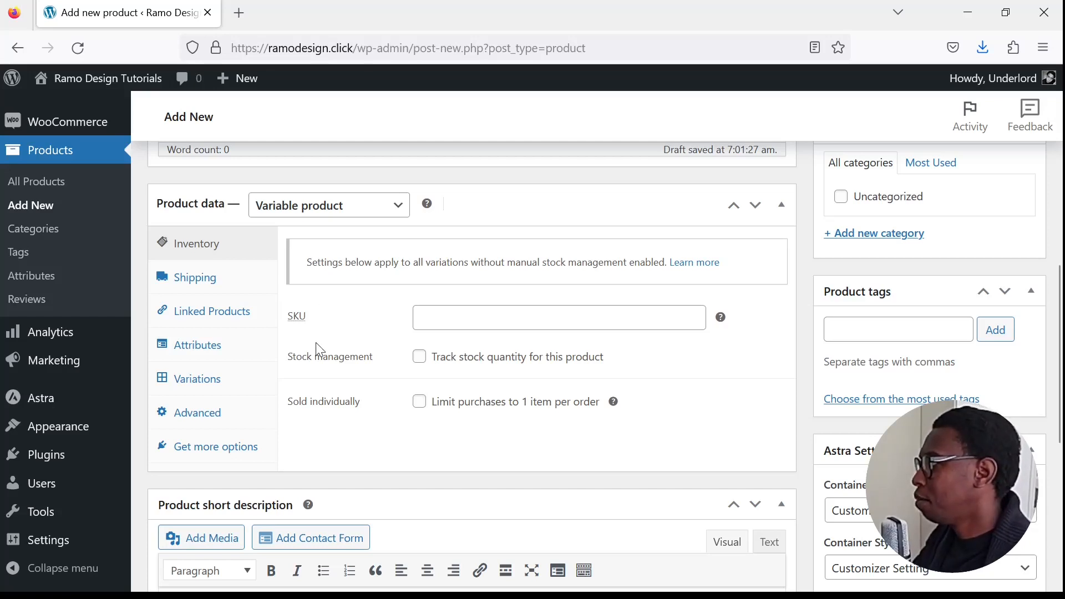
- Search the web for nike hoodie in a new browser tab and switch to the shopping results
{"action": "left_click", "coordinate": [235, 23]}
{"action": "left_click", "coordinate": [485, 50]}
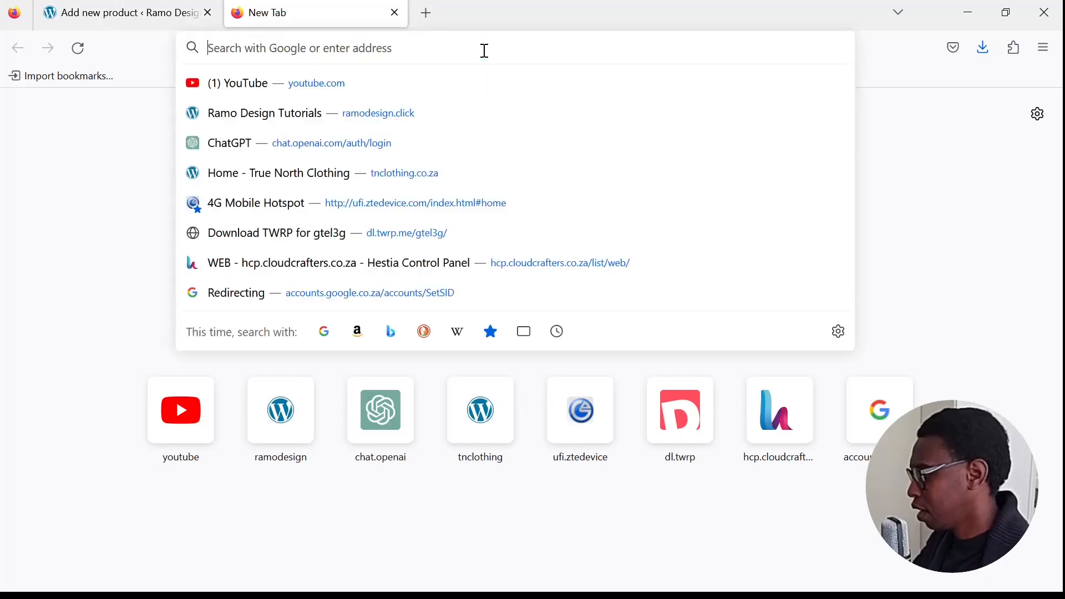
{"action": "type", "text": "nike"}
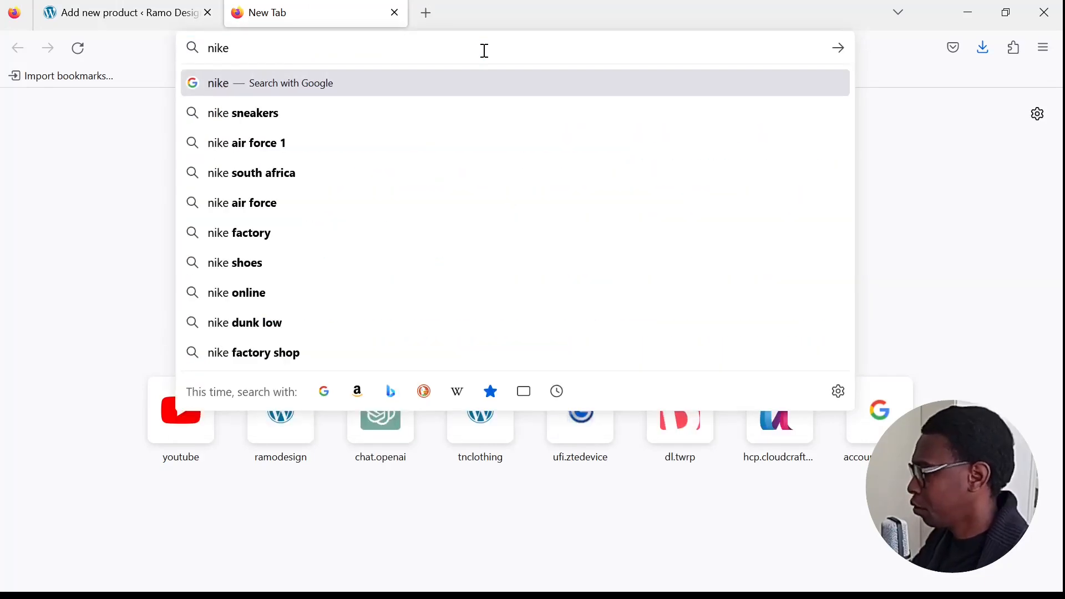
{"action": "type", "text": " hoodie"}
{"action": "key", "text": "Return"}
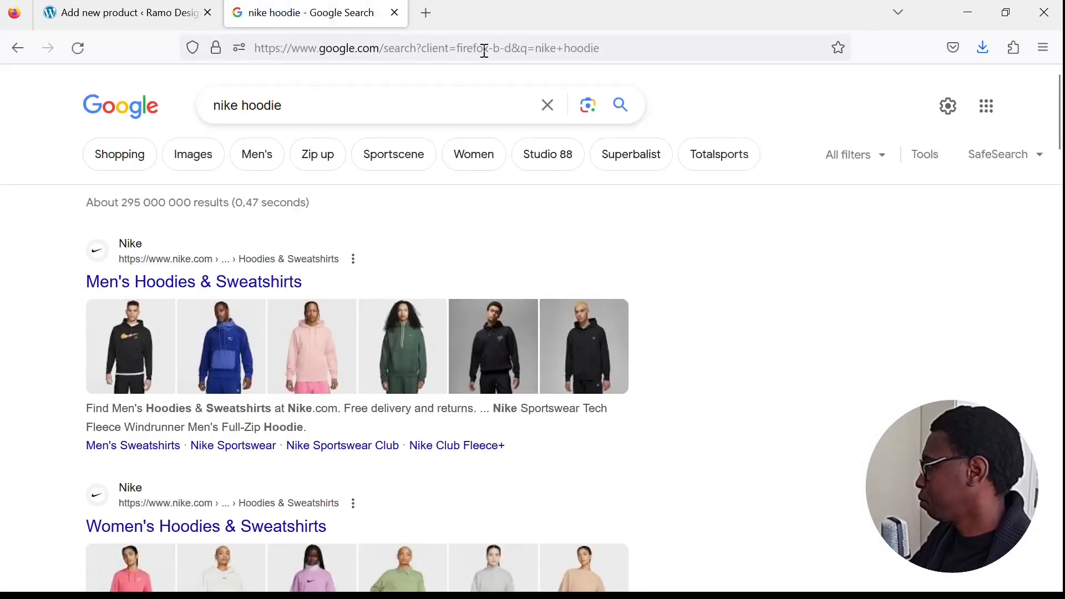
{"action": "left_click", "coordinate": [142, 161]}
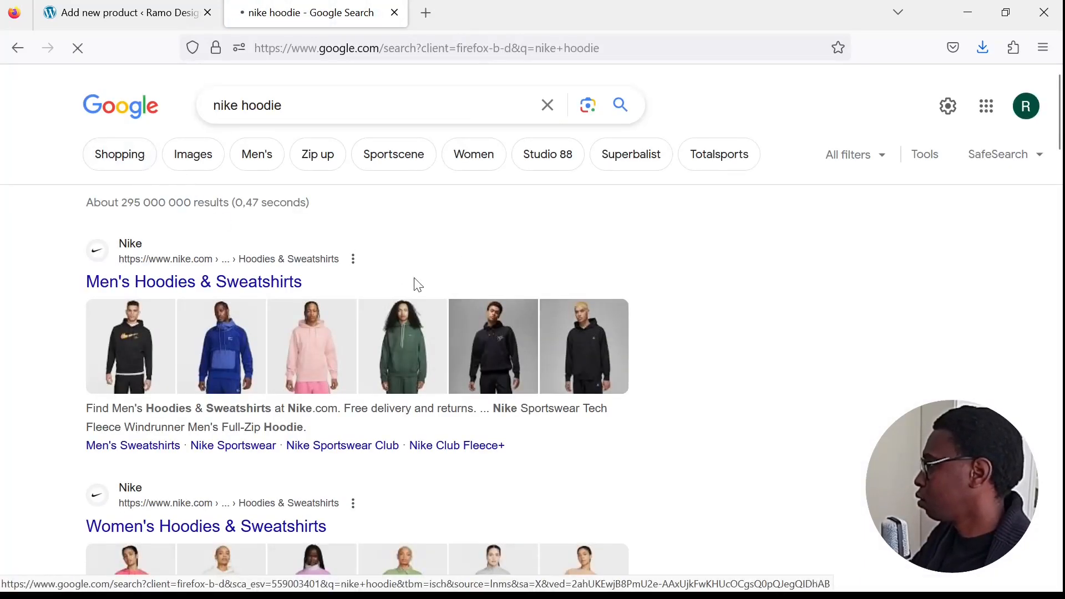
- Open the Nike Black Club Pullover Hoodie from the shopping results and go to its page on the Nike store
{"action": "scroll", "coordinate": [494, 318], "scroll_direction": "down", "scroll_amount": 3}
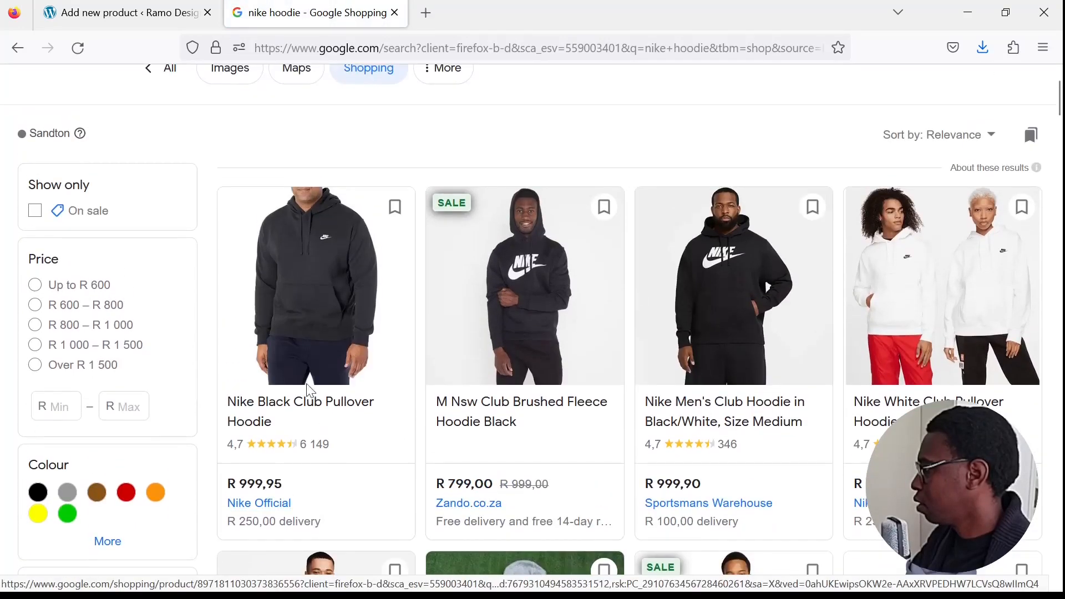
{"action": "left_click", "coordinate": [316, 355]}
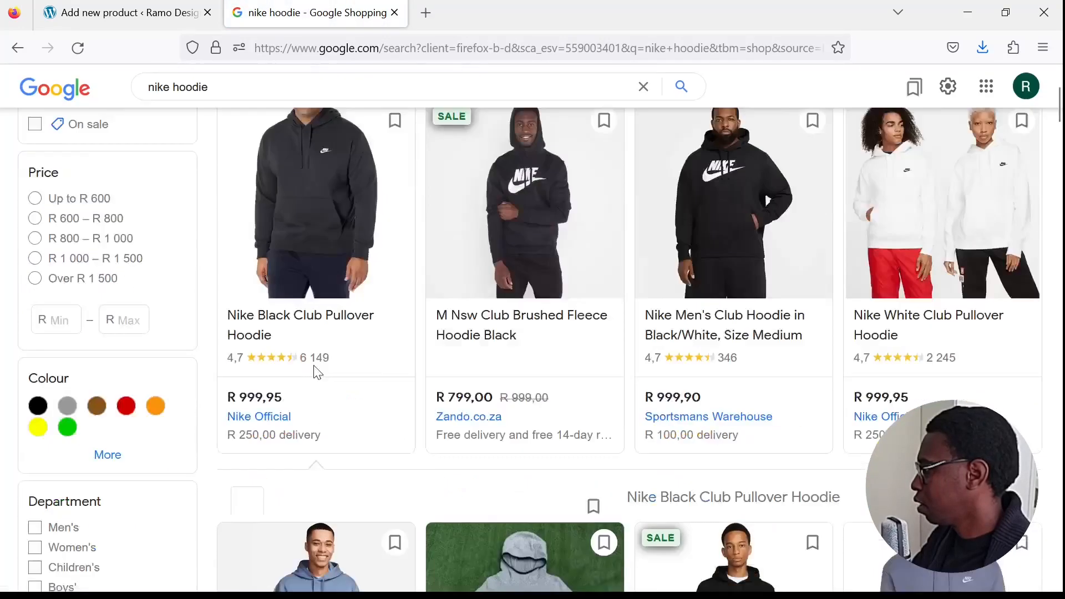
{"action": "scroll", "coordinate": [649, 335], "scroll_direction": "up", "scroll_amount": 1}
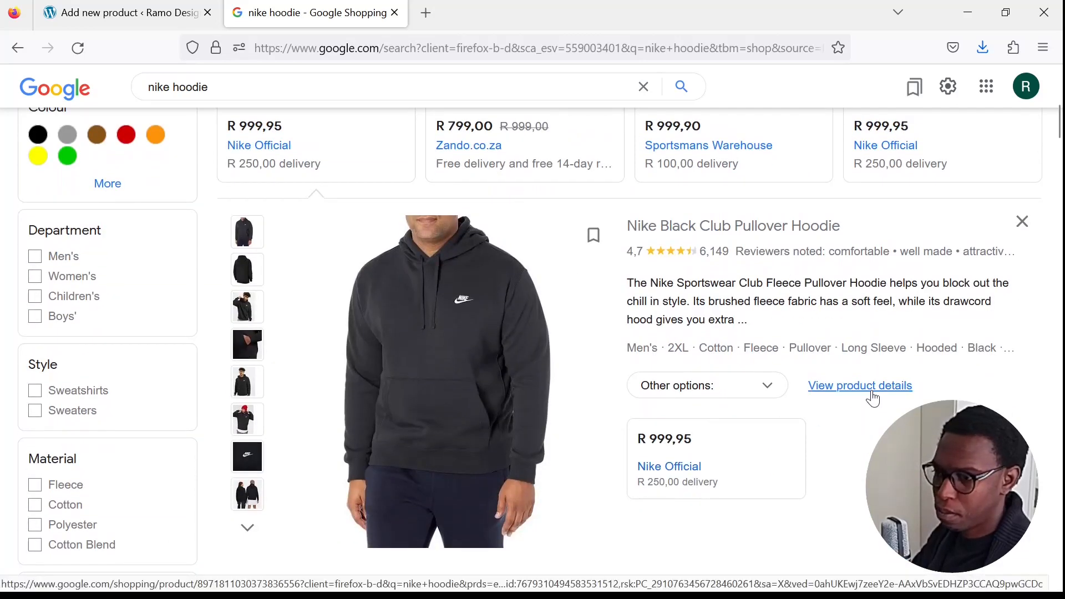
{"action": "scroll", "coordinate": [666, 373], "scroll_direction": "up", "scroll_amount": 3}
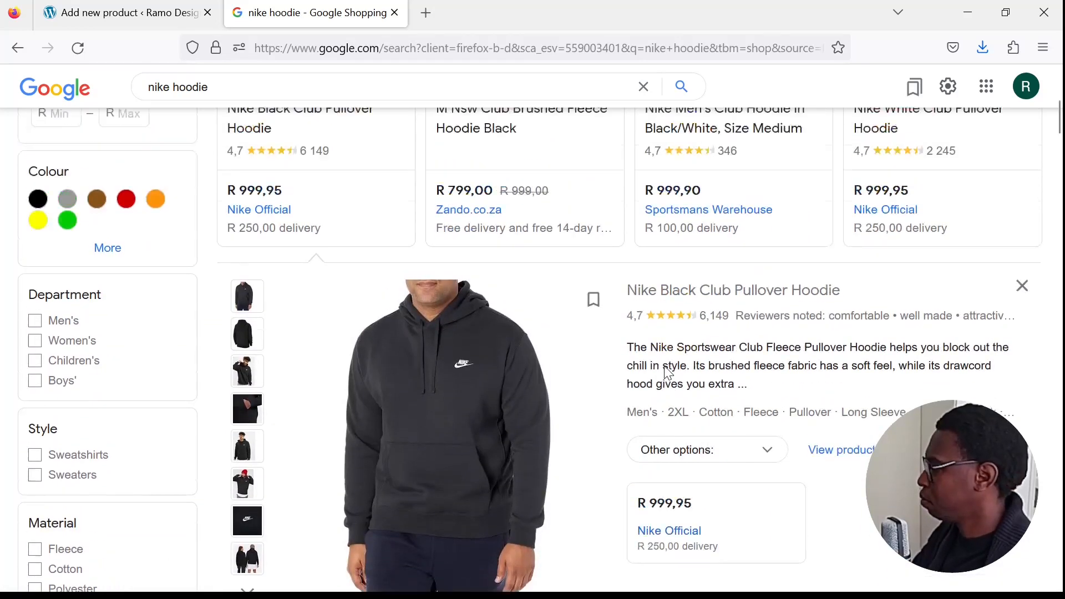
{"action": "scroll", "coordinate": [666, 374], "scroll_direction": "down", "scroll_amount": 2}
{"action": "left_click", "coordinate": [784, 307]}
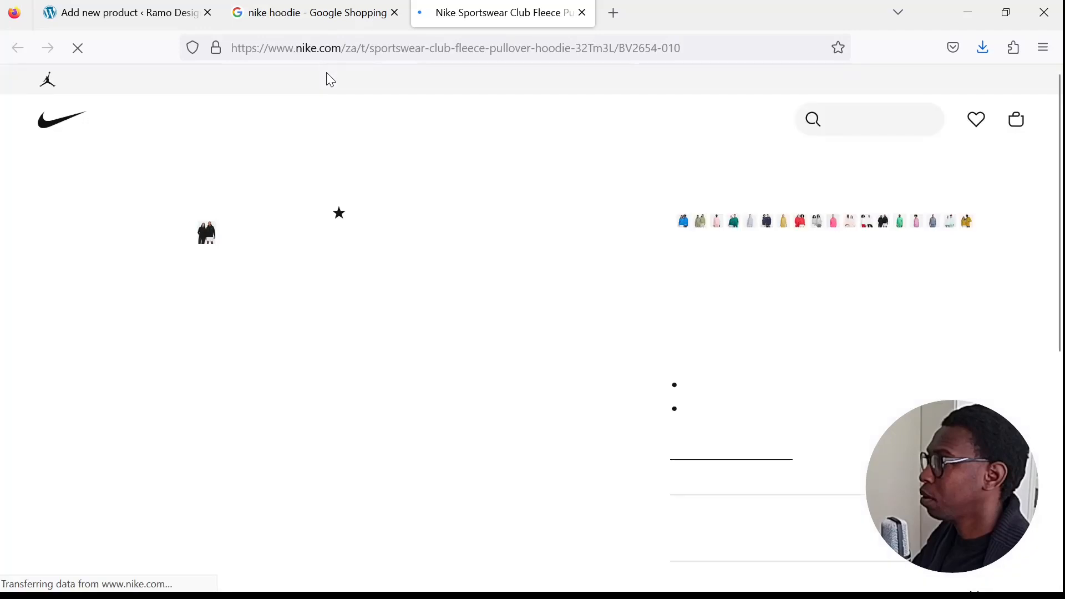
- Locate the style code in the hoodie's product description and copy BV2654-010
{"action": "scroll", "coordinate": [737, 303], "scroll_direction": "down", "scroll_amount": 6}
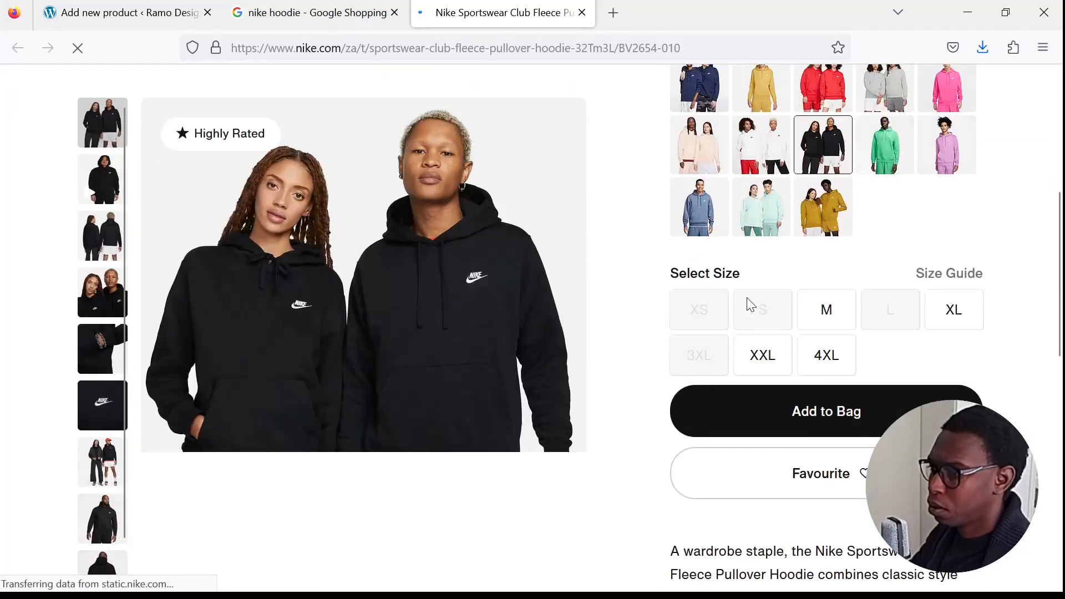
{"action": "scroll", "coordinate": [748, 305], "scroll_direction": "down", "scroll_amount": 5}
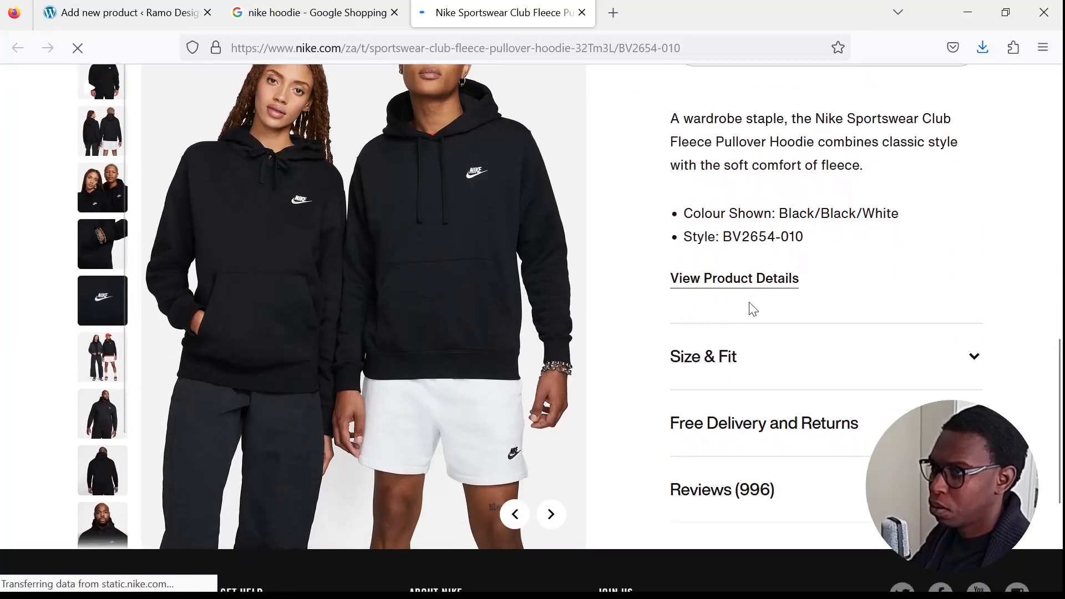
{"action": "left_click_drag", "start_coordinate": [722, 236], "coordinate": [799, 245]}
{"action": "key", "text": "ctrl+c"}
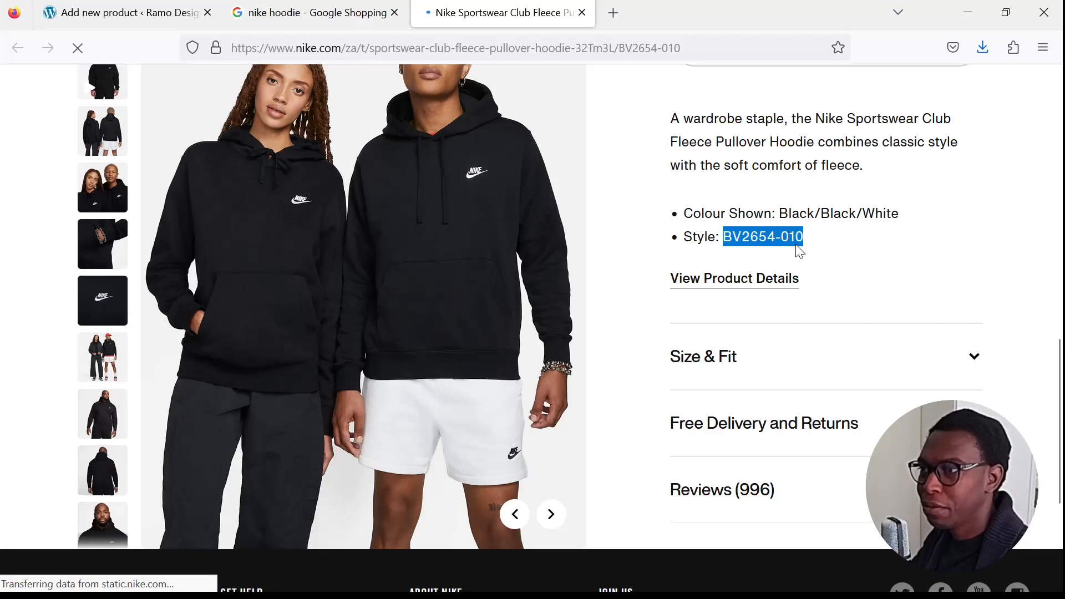
{"action": "scroll", "coordinate": [413, 277], "scroll_direction": "up", "scroll_amount": 7}
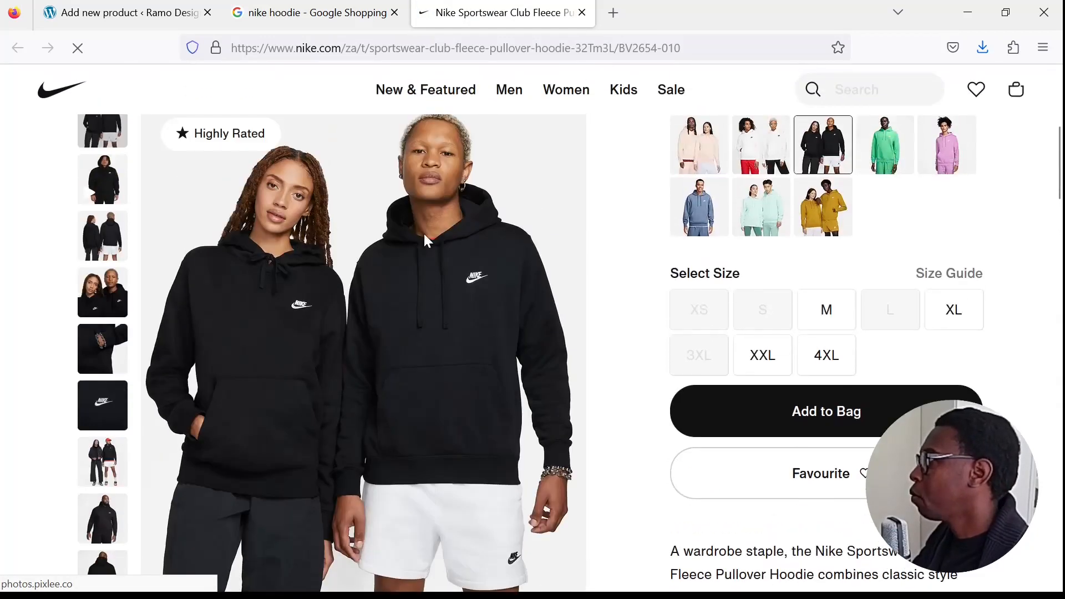
{"action": "scroll", "coordinate": [682, 377], "scroll_direction": "down", "scroll_amount": 3}
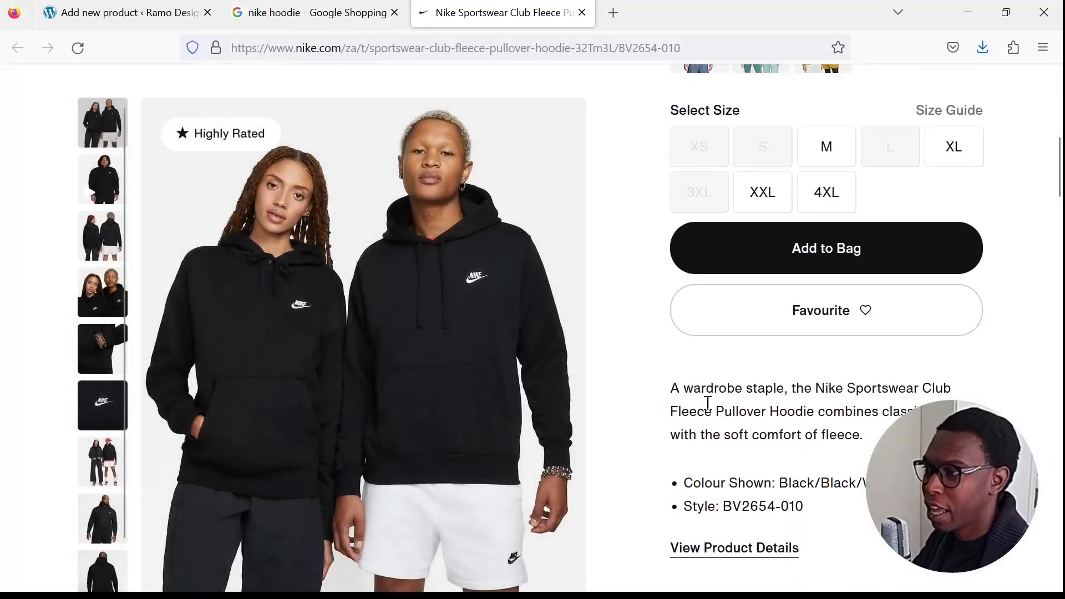
{"action": "scroll", "coordinate": [675, 397], "scroll_direction": "down", "scroll_amount": 5}
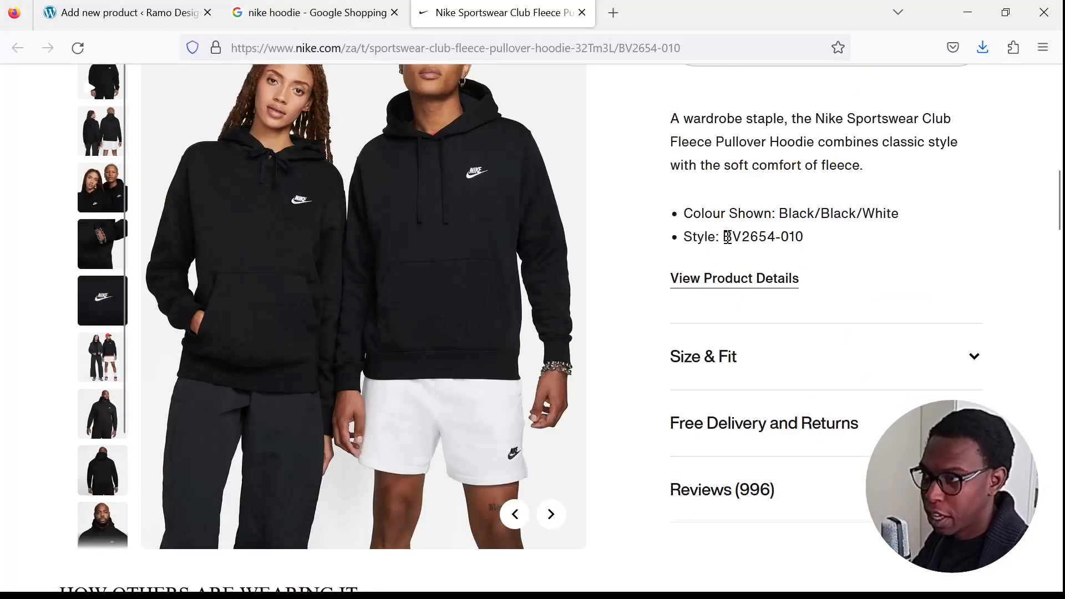
- Search the web for the style code BV2654-010 in a new browser tab and show the shopping results
{"action": "left_click", "coordinate": [613, 12]}
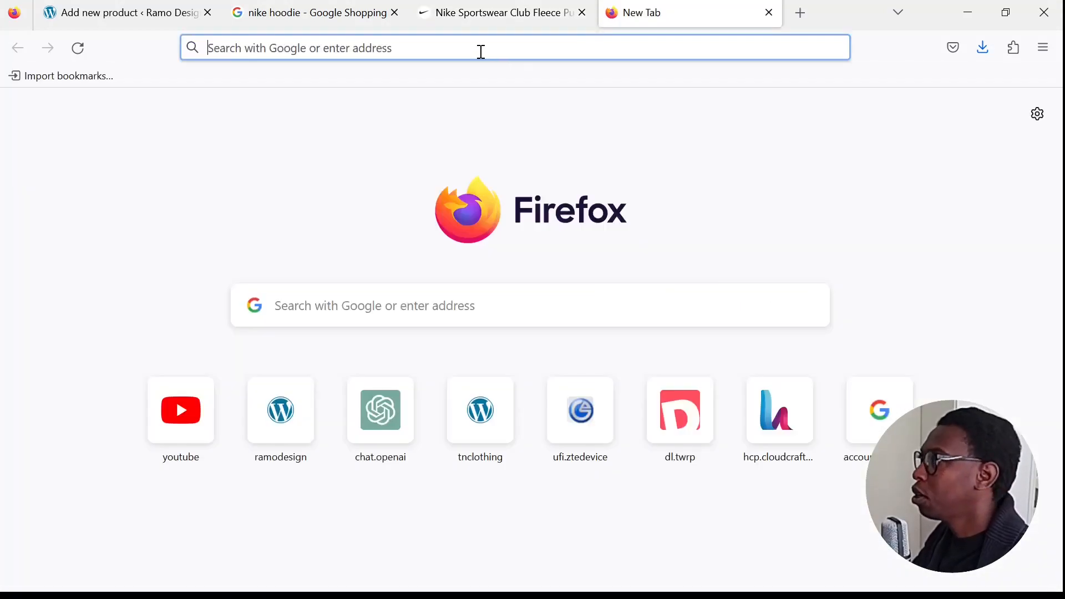
{"action": "key", "text": "ctrl+v"}
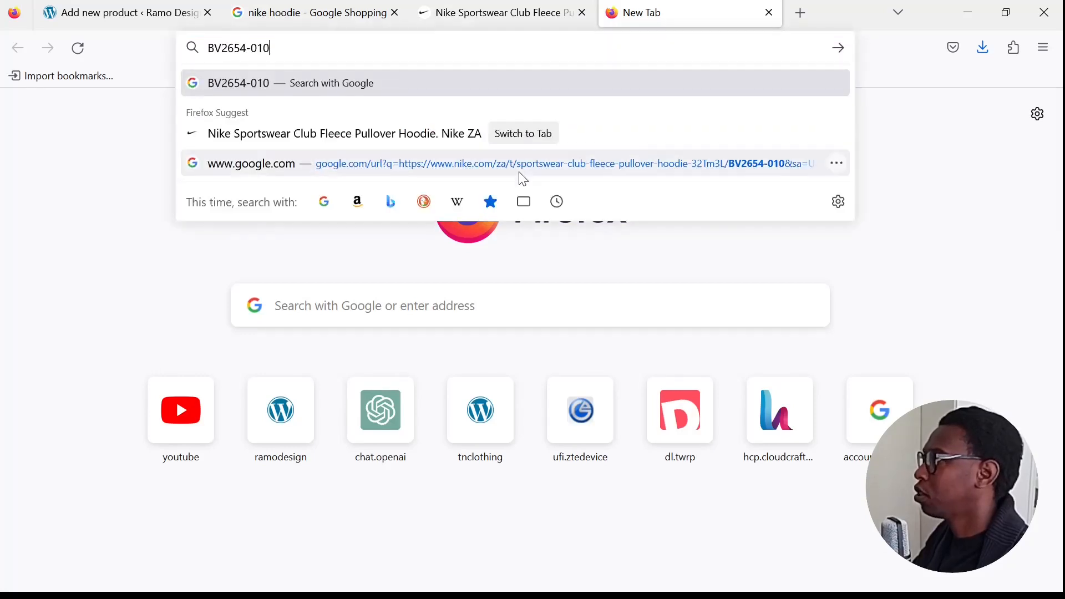
{"action": "key", "text": "Return"}
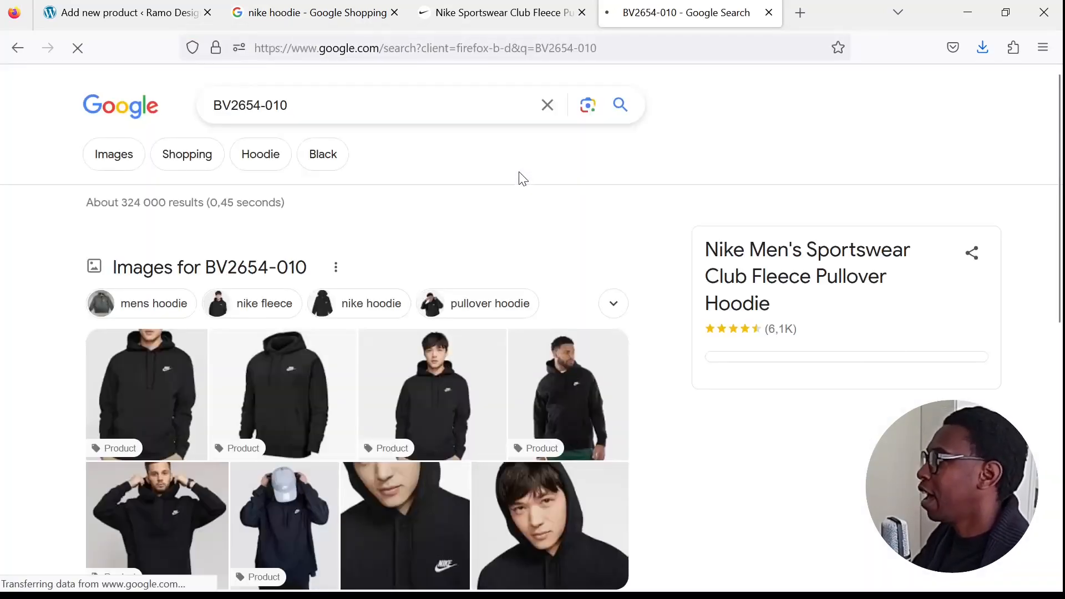
{"action": "scroll", "coordinate": [284, 249], "scroll_direction": "down", "scroll_amount": 3}
{"action": "scroll", "coordinate": [285, 250], "scroll_direction": "up", "scroll_amount": 3}
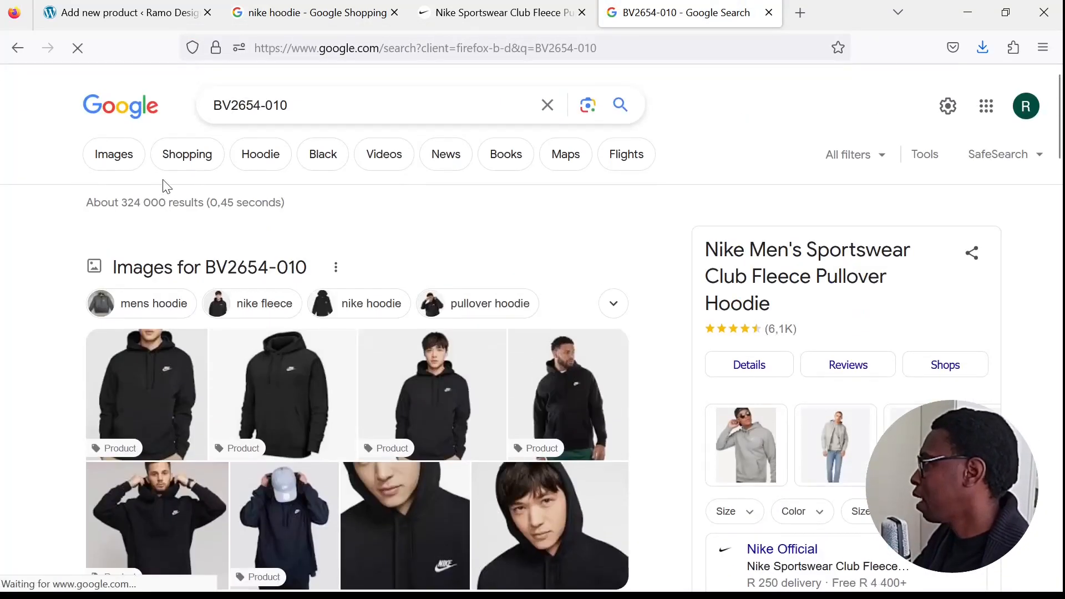
{"action": "left_click", "coordinate": [195, 157]}
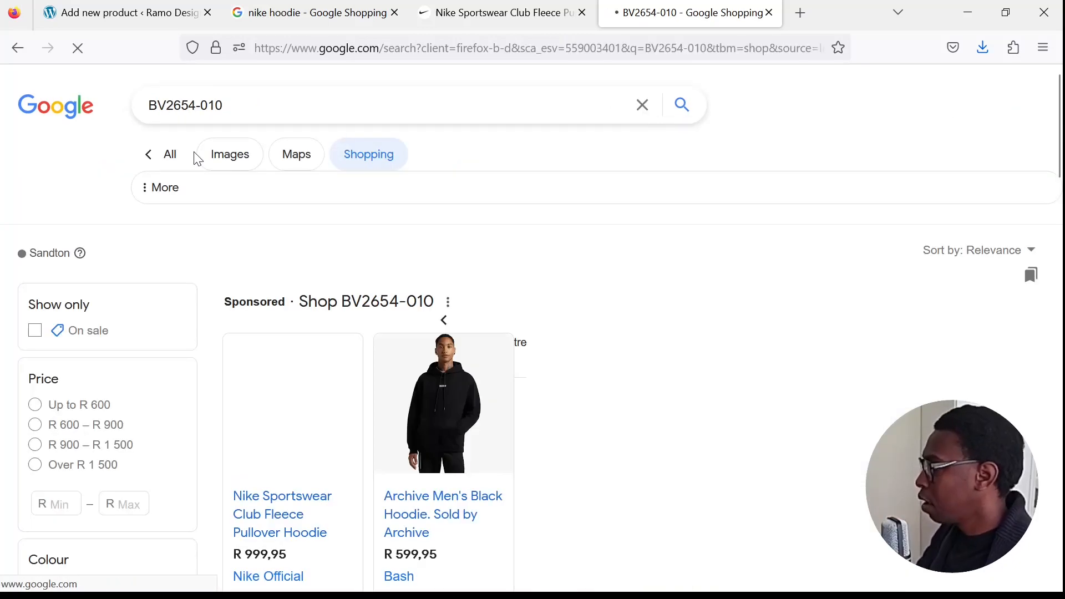
- Look through the shopping results for the style code BV2654-010
{"action": "scroll", "coordinate": [529, 350], "scroll_direction": "down", "scroll_amount": 3}
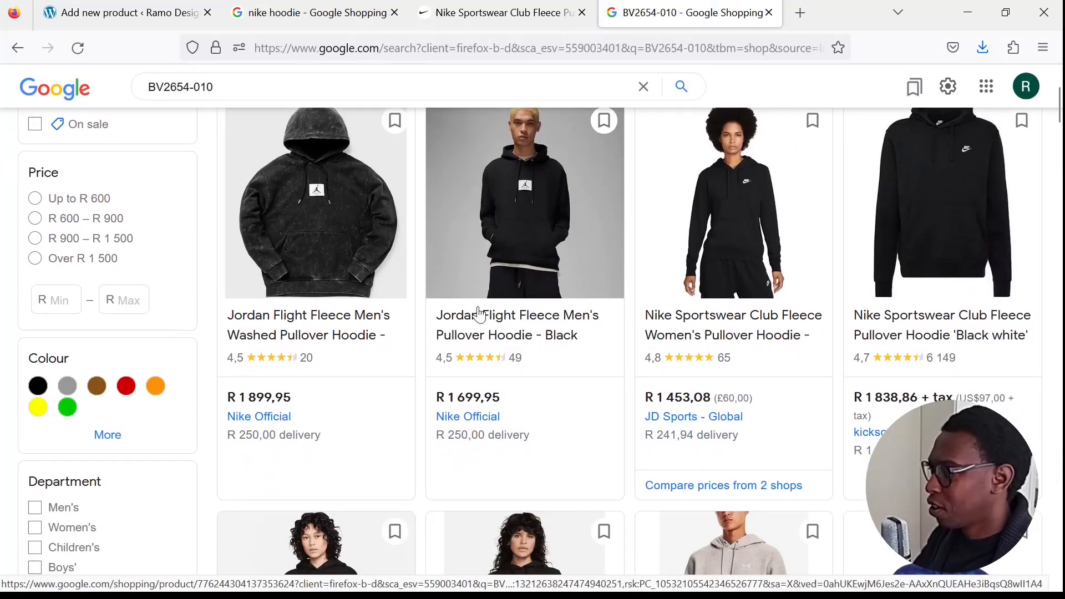
{"action": "scroll", "coordinate": [565, 388], "scroll_direction": "down", "scroll_amount": 2}
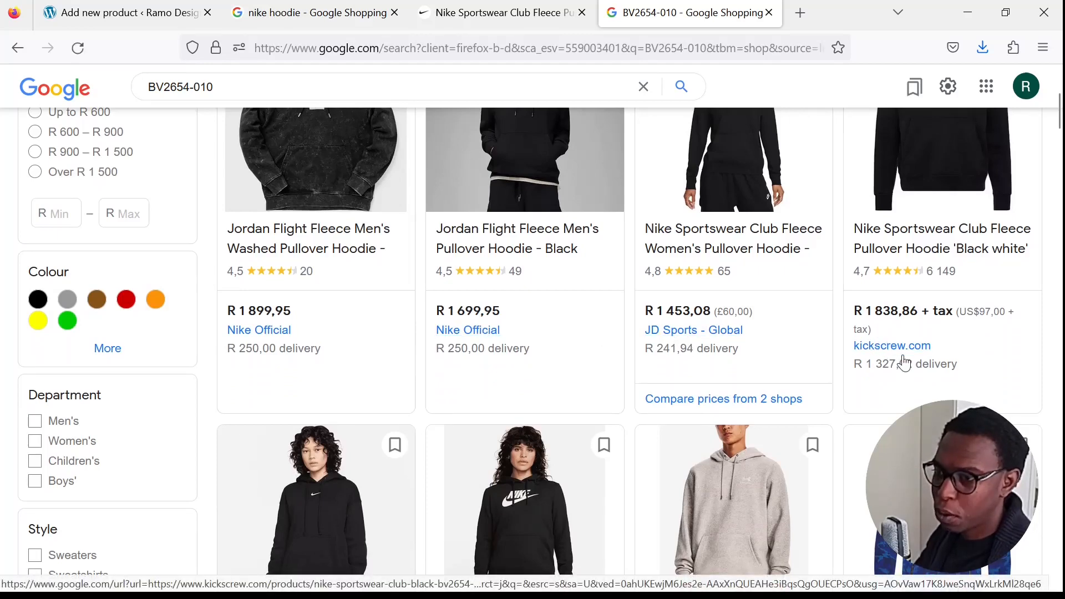
{"action": "scroll", "coordinate": [859, 346], "scroll_direction": "down", "scroll_amount": 8}
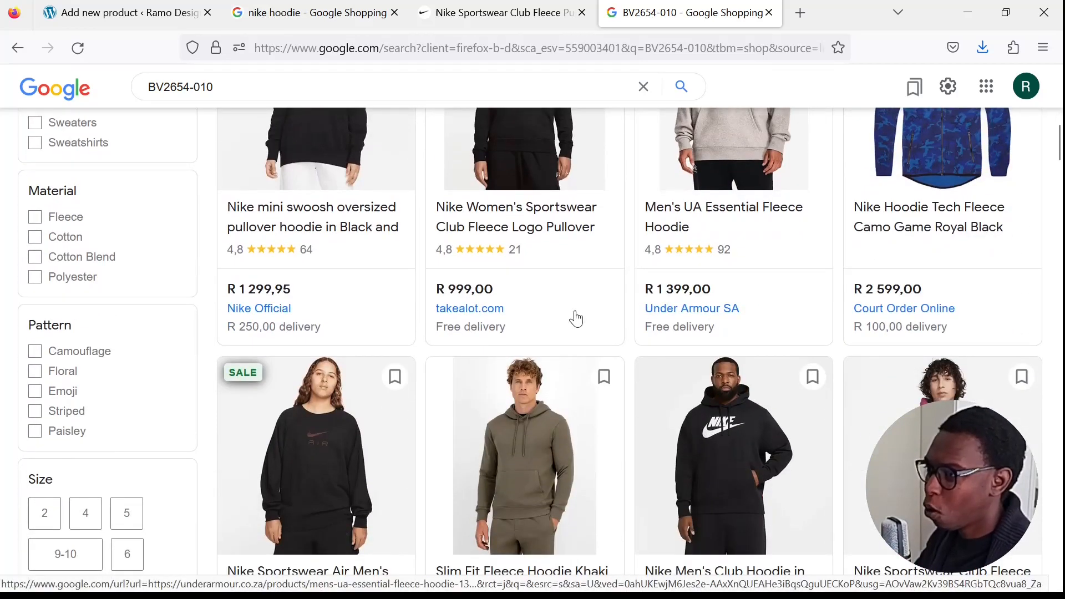
{"action": "scroll", "coordinate": [688, 410], "scroll_direction": "down", "scroll_amount": 4}
{"action": "scroll", "coordinate": [697, 400], "scroll_direction": "up", "scroll_amount": 4}
{"action": "scroll", "coordinate": [698, 400], "scroll_direction": "up", "scroll_amount": 5}
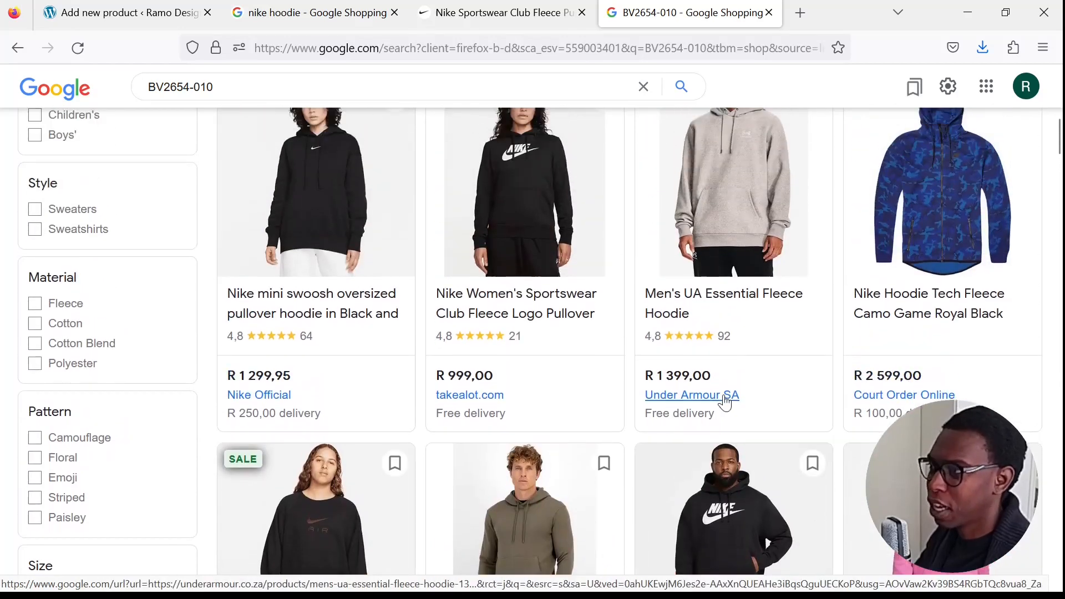
{"action": "scroll", "coordinate": [890, 297], "scroll_direction": "up", "scroll_amount": 8}
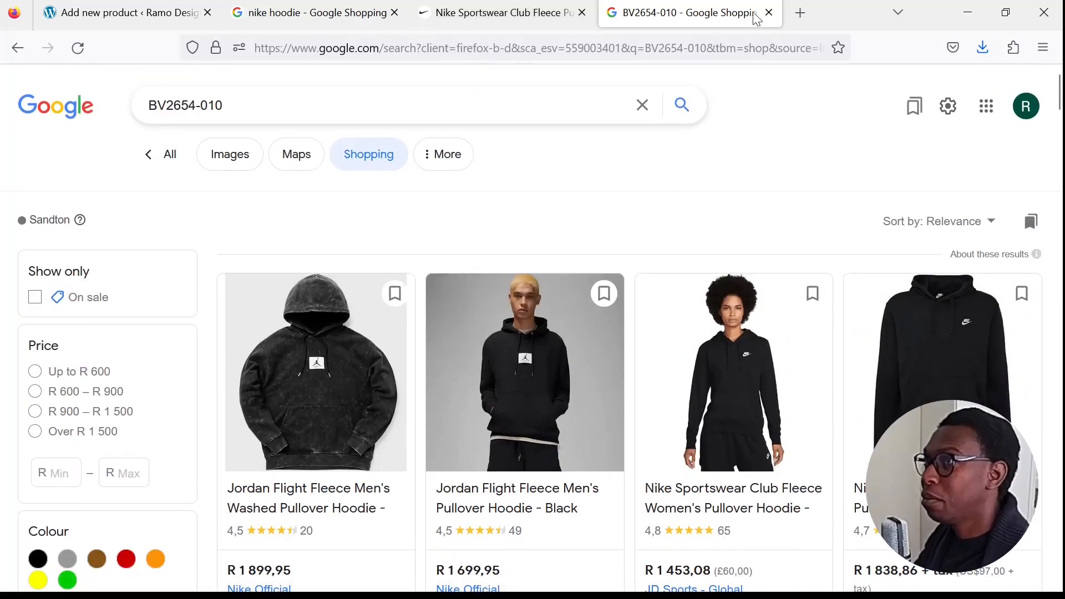
- Close the style code search, the Nike store page and the nike hoodie search to return to the new product form
{"action": "left_click", "coordinate": [768, 13]}
{"action": "left_click", "coordinate": [583, 12]}
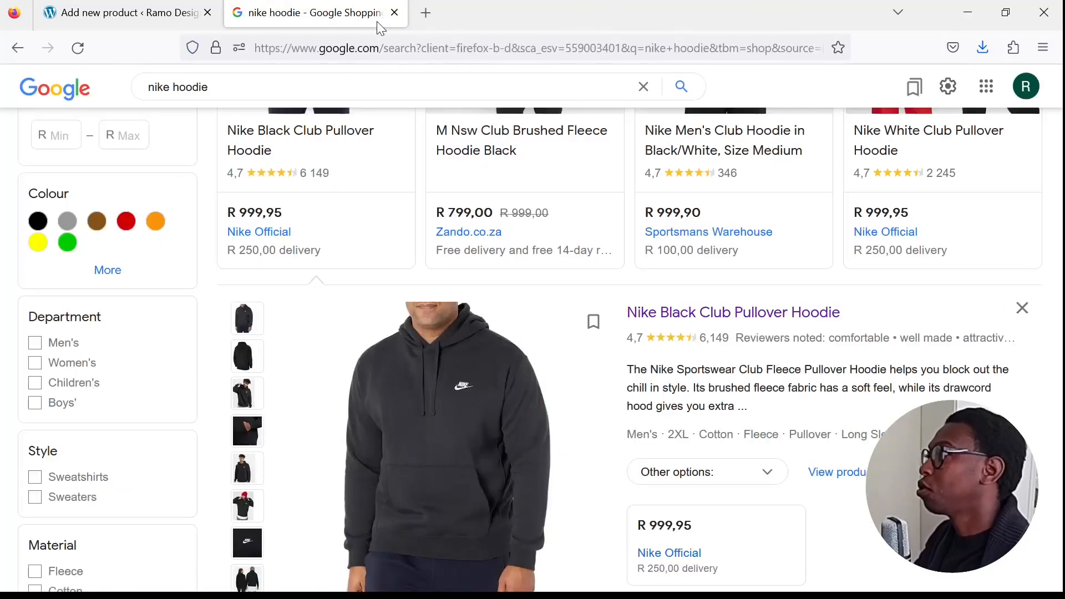
{"action": "left_click", "coordinate": [394, 13]}
- Set the product's SKU to RDT001SH in the inventory data
{"action": "scroll", "coordinate": [431, 361], "scroll_direction": "up", "scroll_amount": 5}
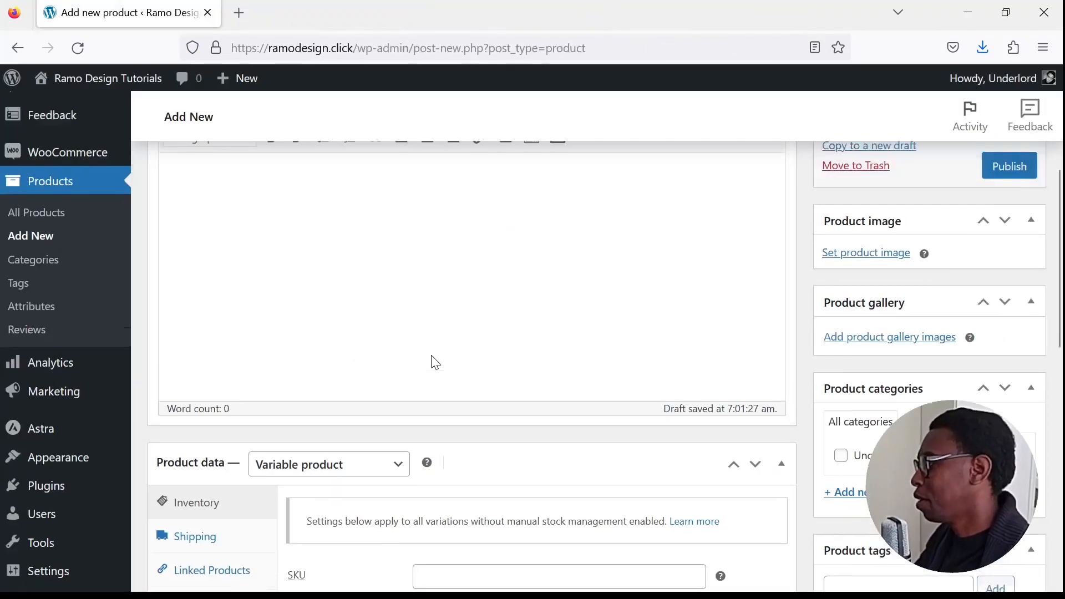
{"action": "scroll", "coordinate": [430, 361], "scroll_direction": "down", "scroll_amount": 10}
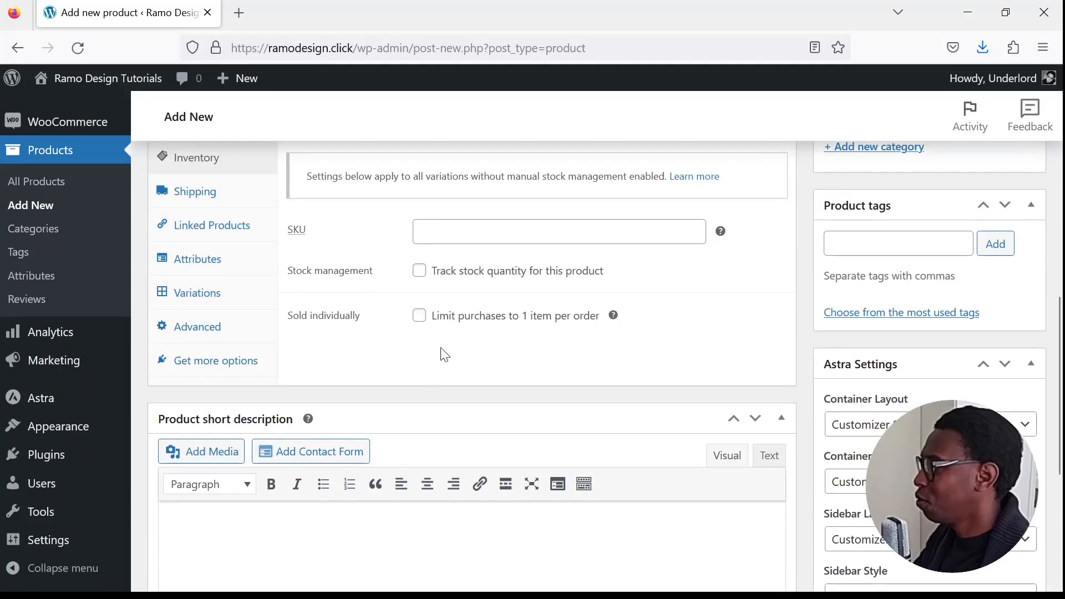
{"action": "scroll", "coordinate": [438, 355], "scroll_direction": "up", "scroll_amount": 3}
{"action": "left_click", "coordinate": [517, 401]}
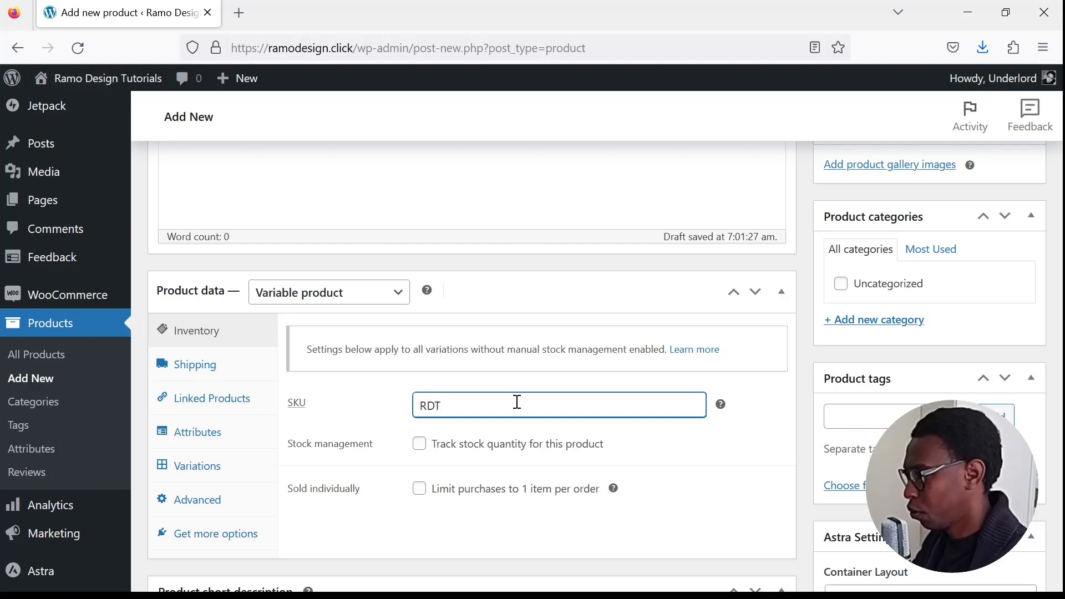
{"action": "type", "text": "RDT001"}
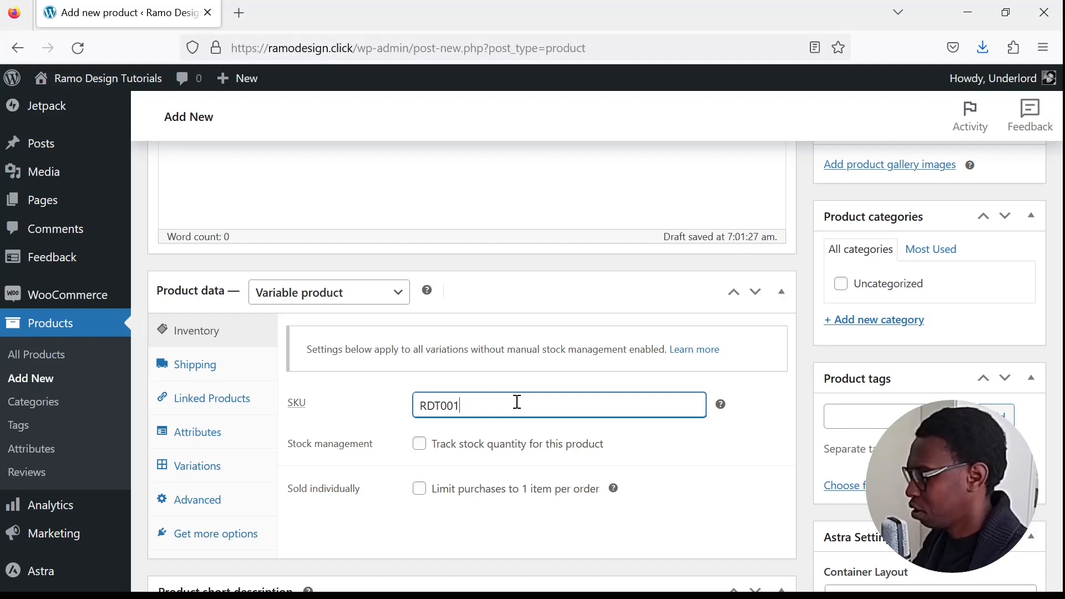
{"action": "type", "text": "SH"}
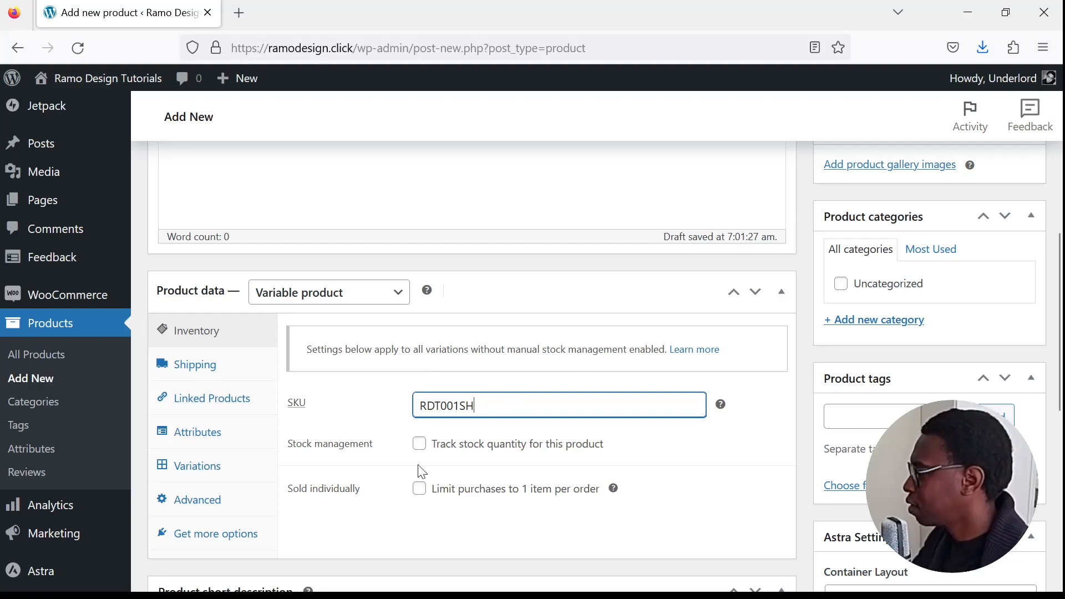
- Enable stock quantity tracking for the product and set the quantity to 20
{"action": "scroll", "coordinate": [419, 486], "scroll_direction": "down", "scroll_amount": 3}
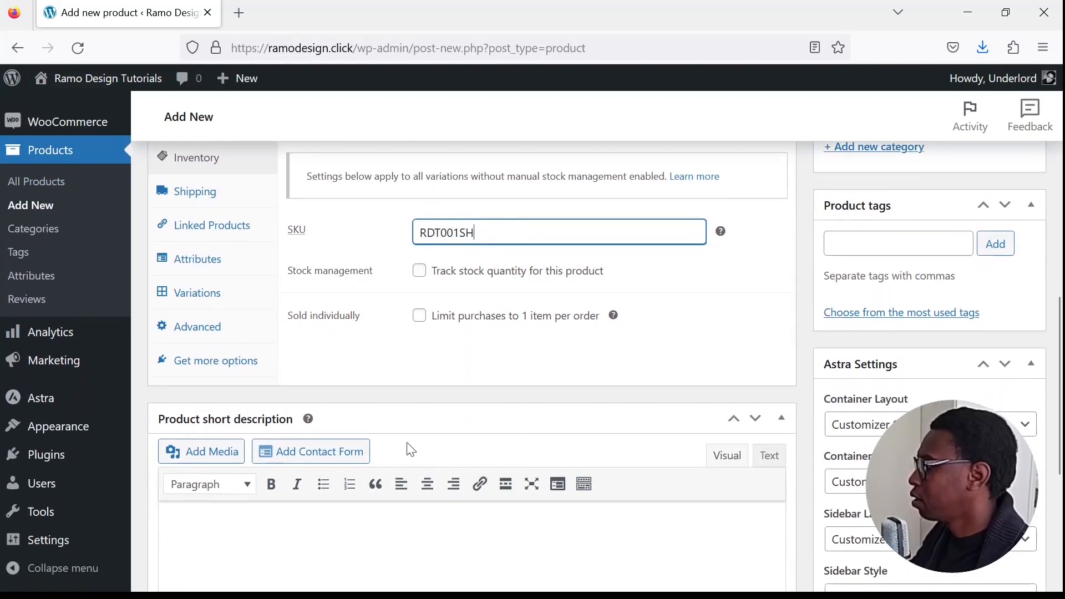
{"action": "left_click", "coordinate": [419, 271]}
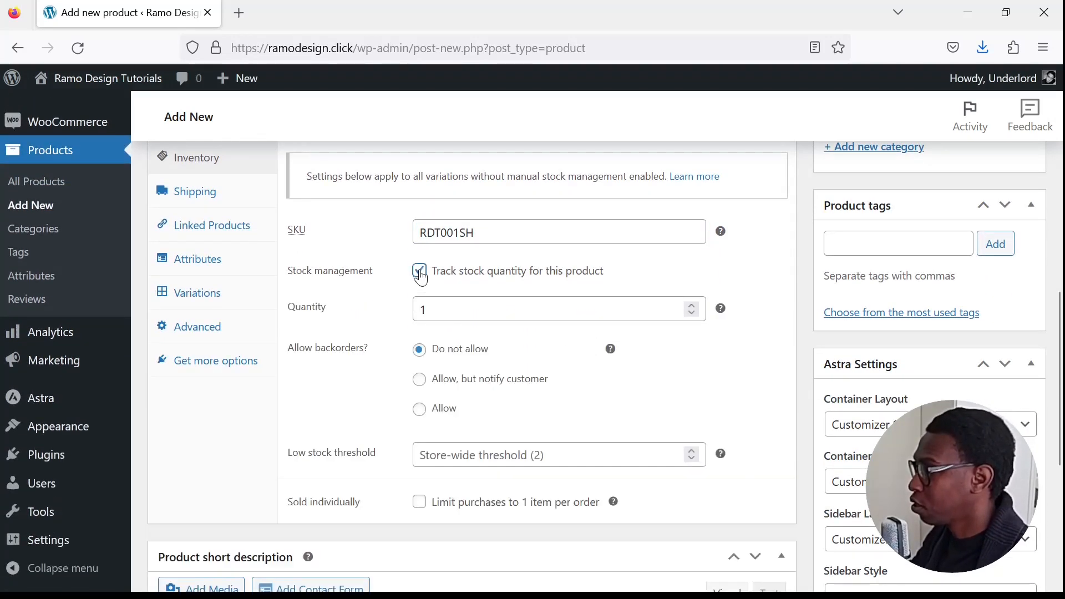
{"action": "left_click", "coordinate": [689, 305]}
{"action": "left_click", "coordinate": [689, 305]}
{"action": "left_click", "coordinate": [689, 305]}
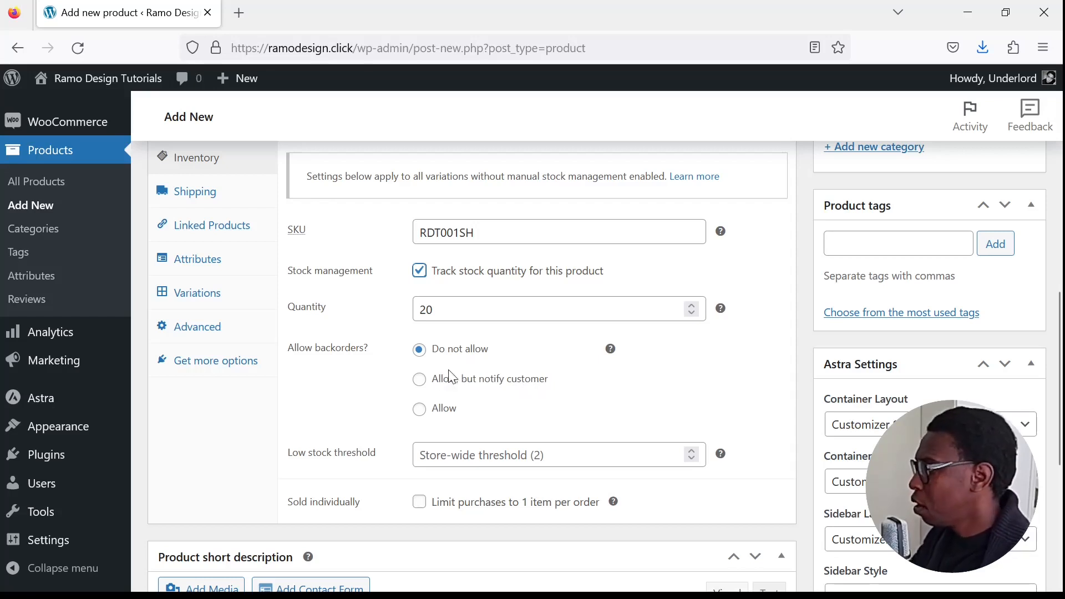
{"action": "scroll", "coordinate": [449, 371], "scroll_direction": "down", "scroll_amount": 2}
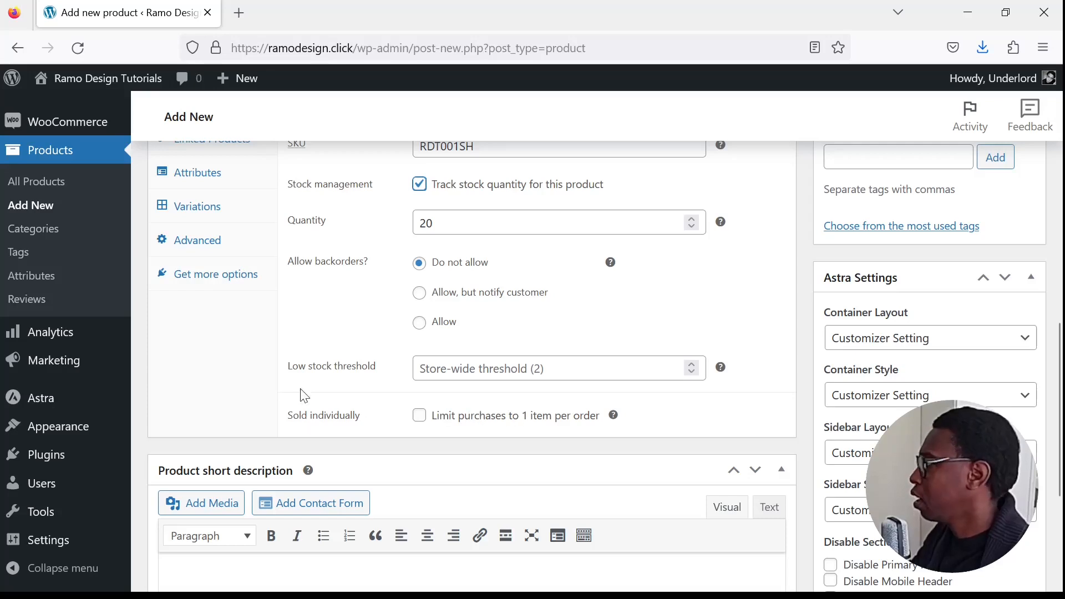
- Name the new product attribute Size and enter its values as S | M | L | XL
{"action": "scroll", "coordinate": [302, 388], "scroll_direction": "up", "scroll_amount": 3}
{"action": "scroll", "coordinate": [288, 371], "scroll_direction": "up", "scroll_amount": 2}
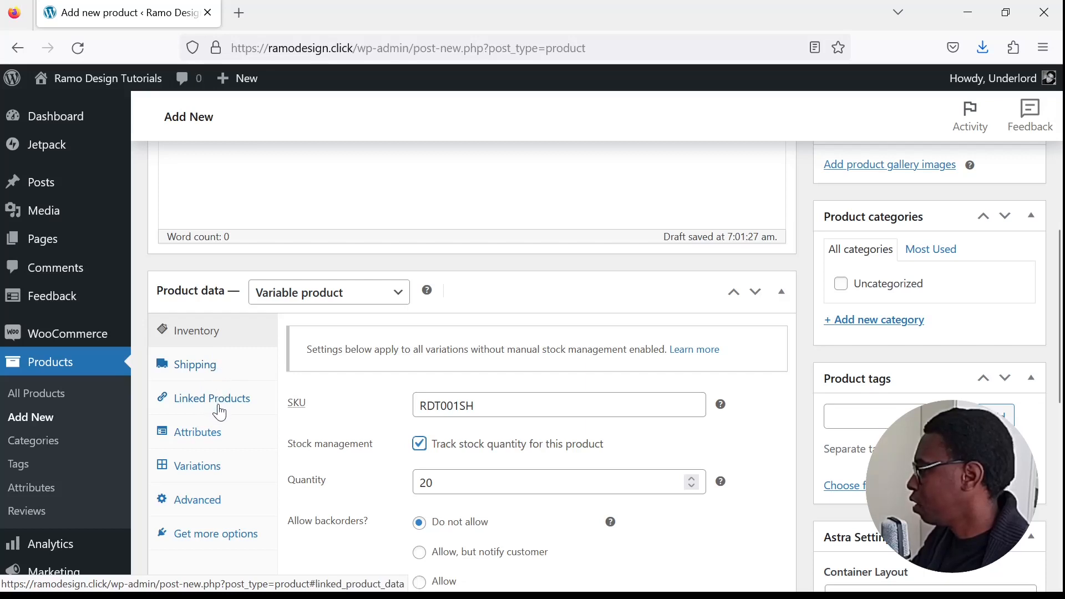
{"action": "scroll", "coordinate": [212, 432], "scroll_direction": "down", "scroll_amount": 1}
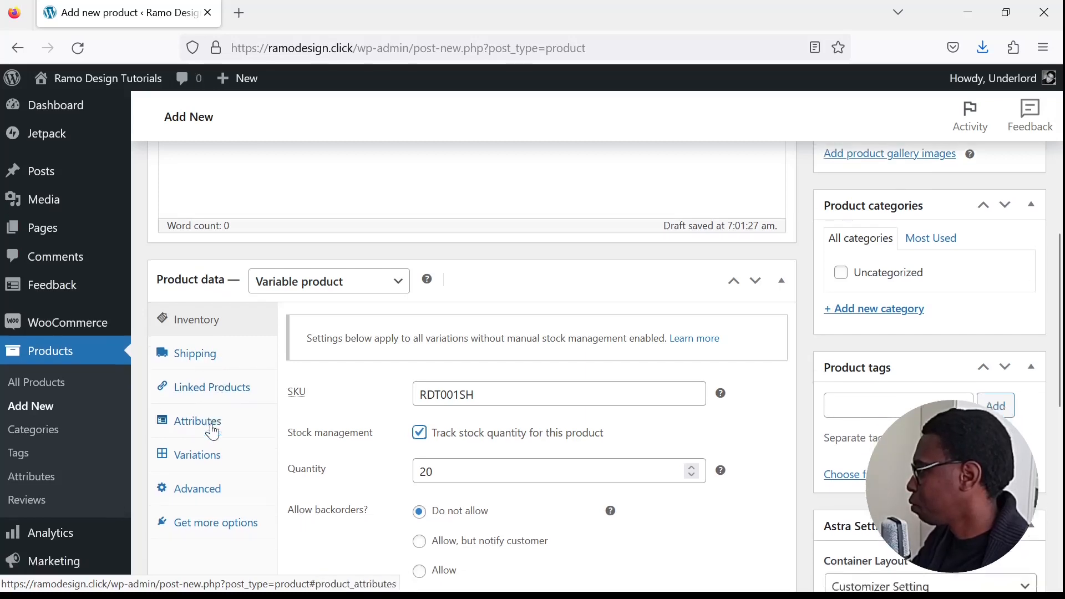
{"action": "scroll", "coordinate": [194, 361], "scroll_direction": "down", "scroll_amount": 2}
{"action": "left_click", "coordinate": [198, 351]}
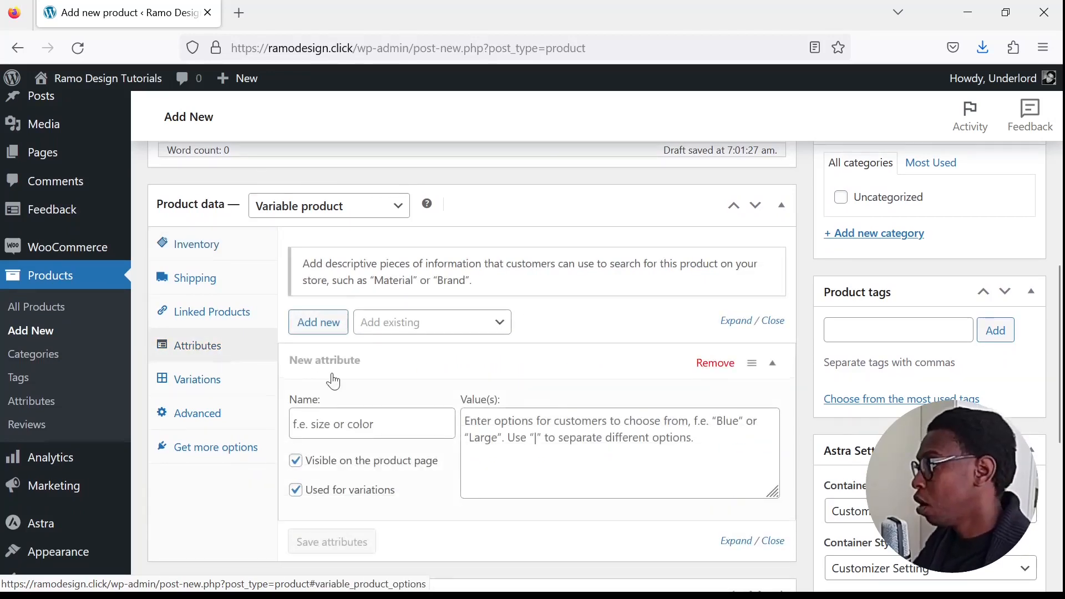
{"action": "scroll", "coordinate": [332, 377], "scroll_direction": "down", "scroll_amount": 4}
{"action": "scroll", "coordinate": [300, 355], "scroll_direction": "up", "scroll_amount": 2}
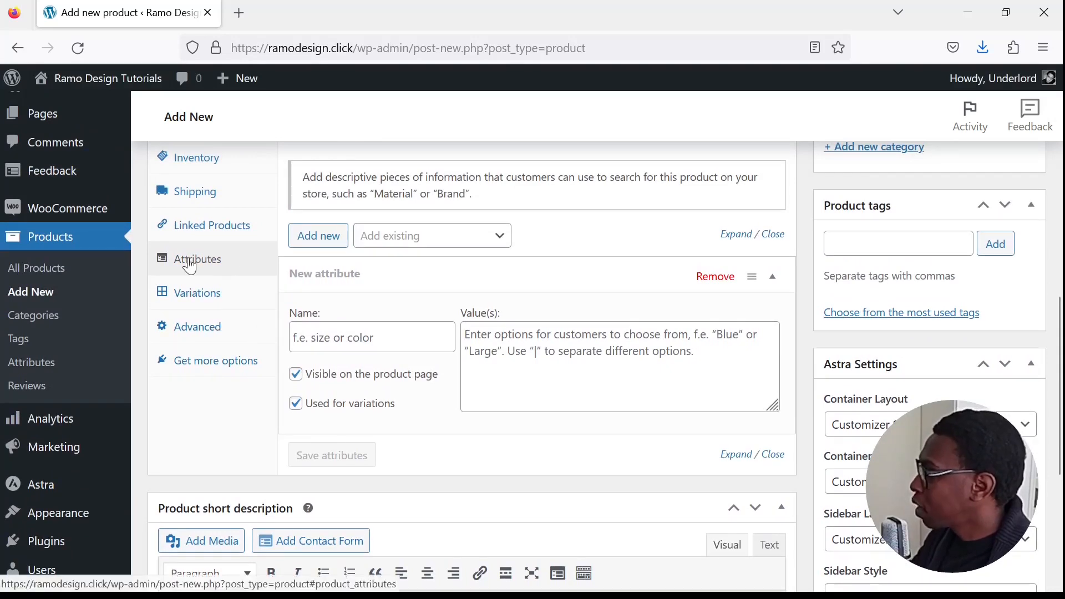
{"action": "left_click", "coordinate": [392, 336]}
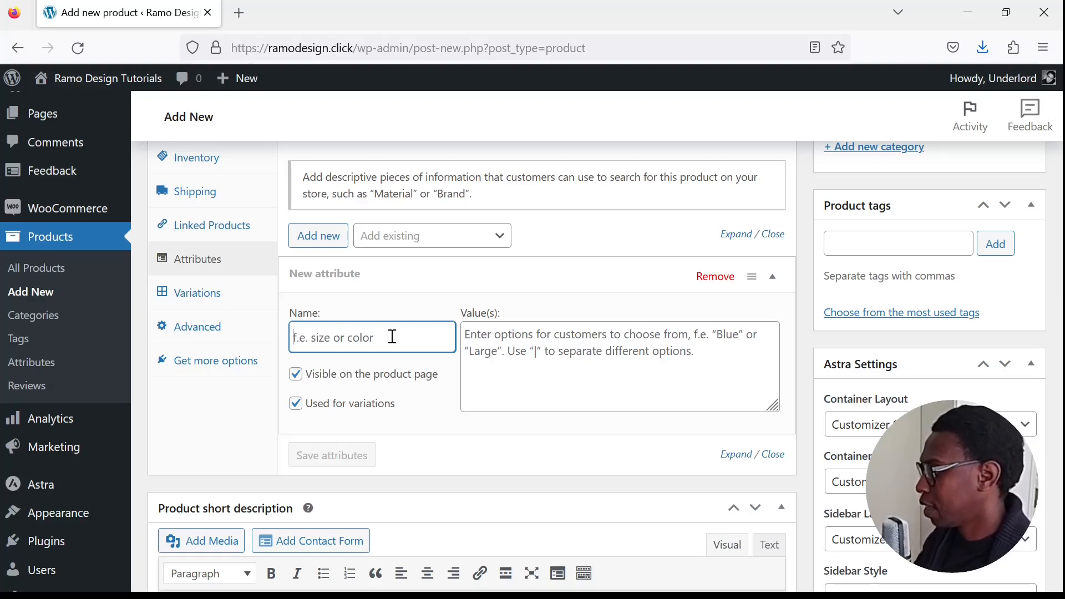
{"action": "type", "text": "Size"}
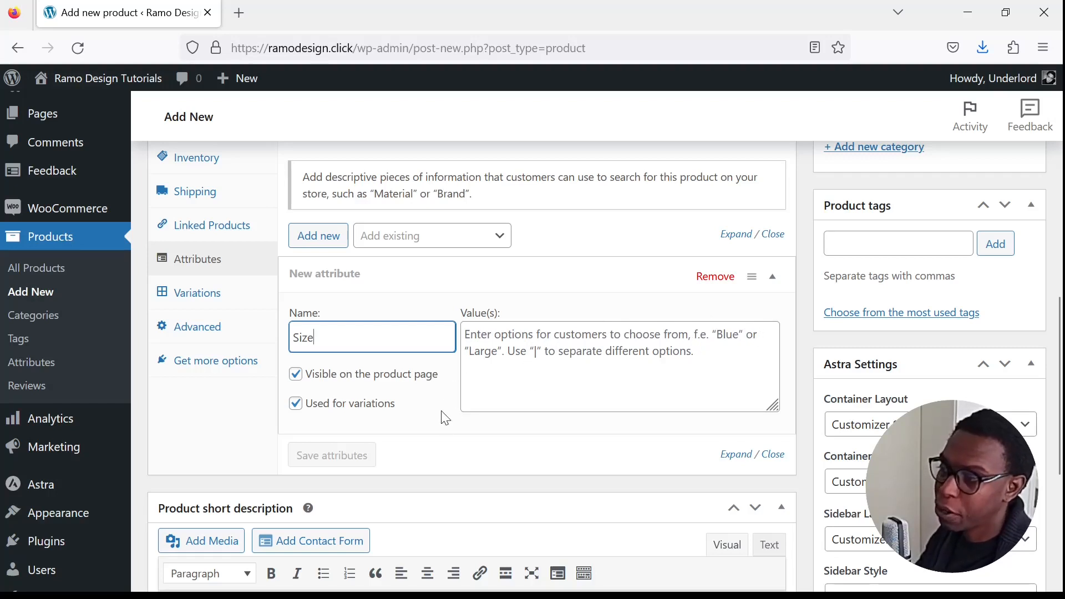
{"action": "left_click", "coordinate": [568, 345]}
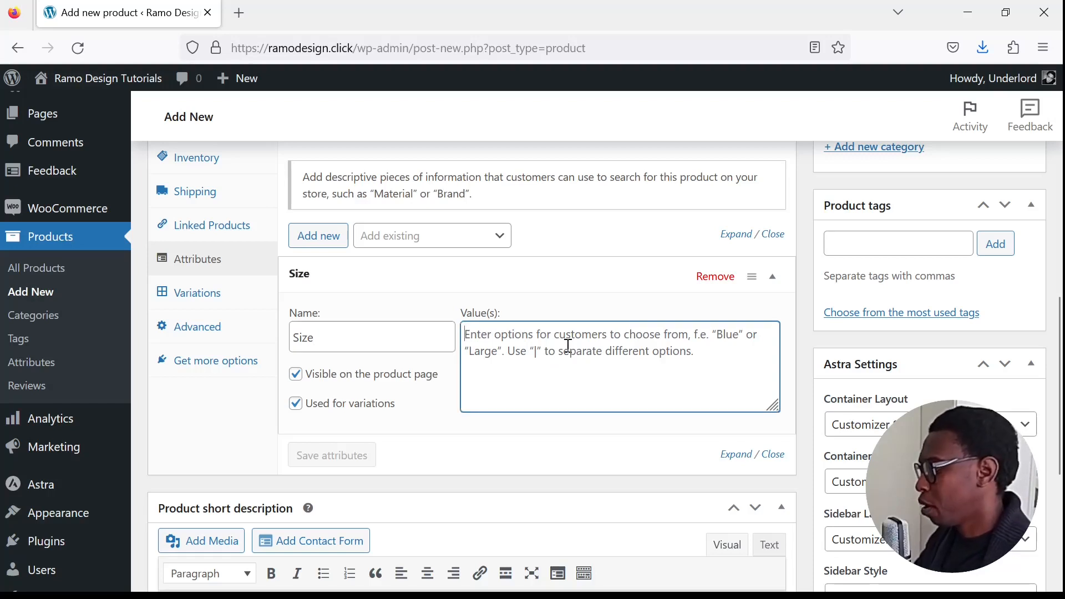
{"action": "type", "text": "S"}
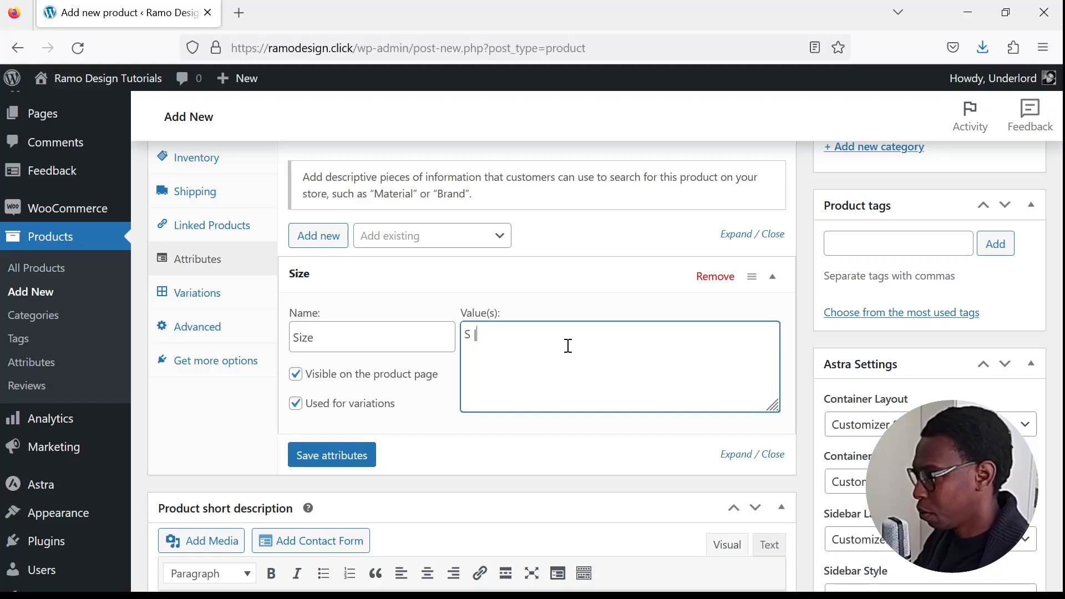
{"action": "type", "text": " | M | L | XL"}
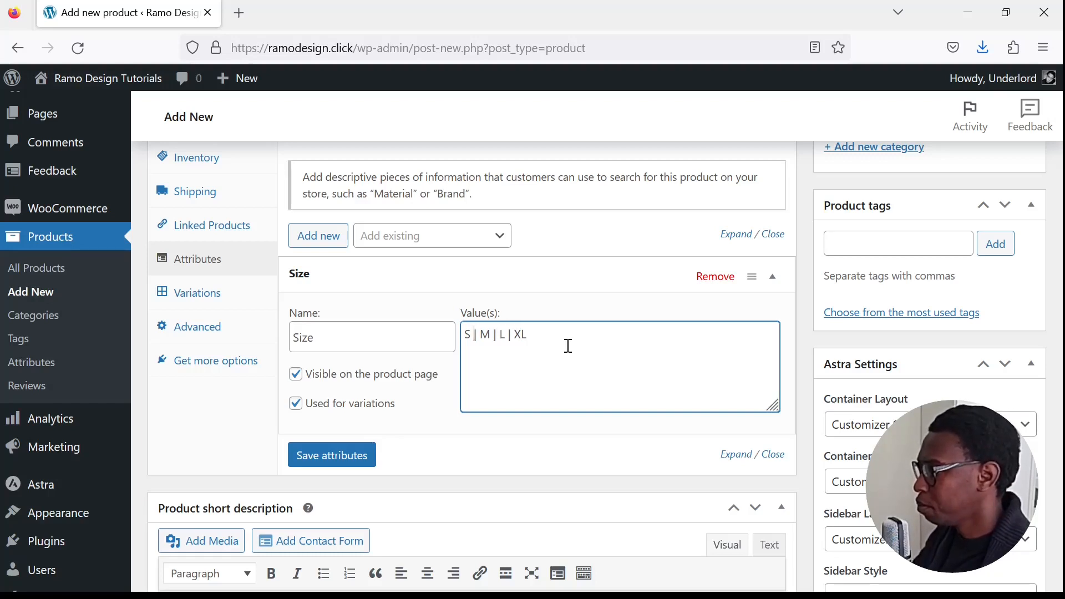
- Try spelling out the size values as Small | Medium | Large | XL
{"action": "type", "text": "mall | M"}
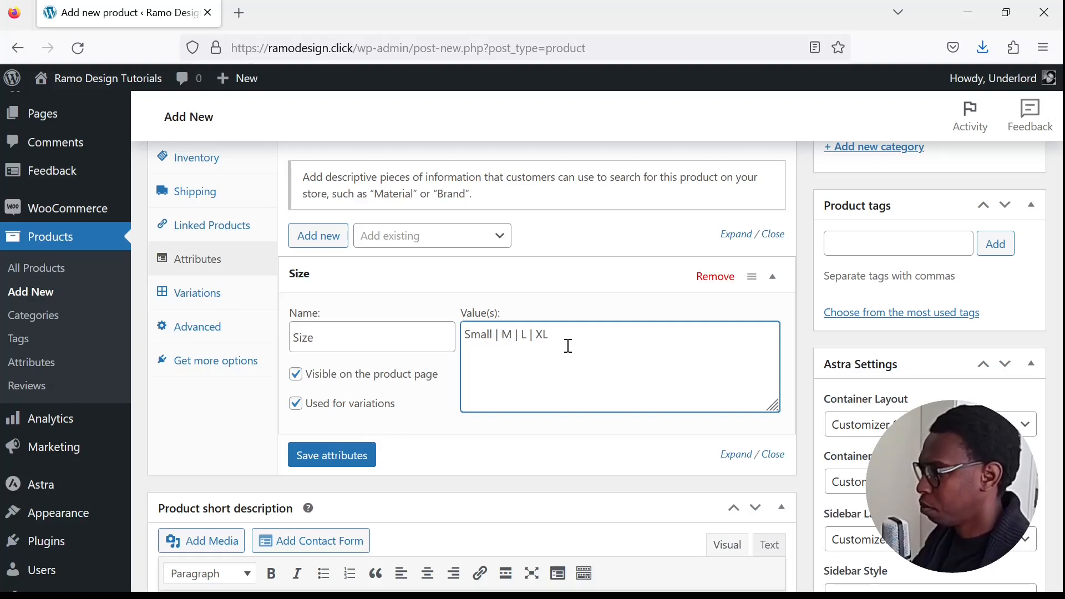
{"action": "type", "text": "edium | L"}
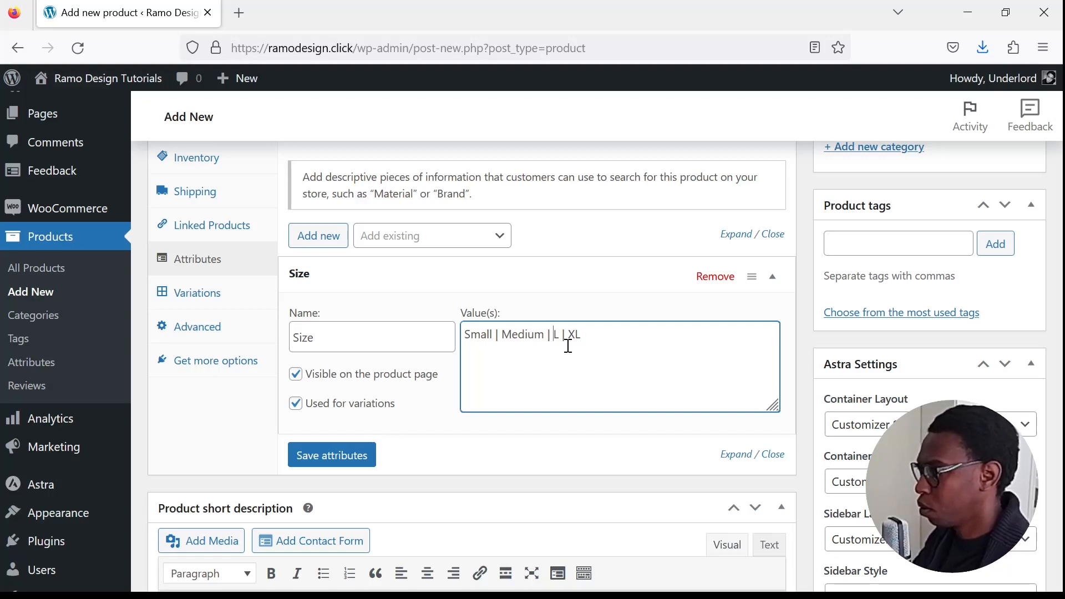
{"action": "type", "text": "arge"}
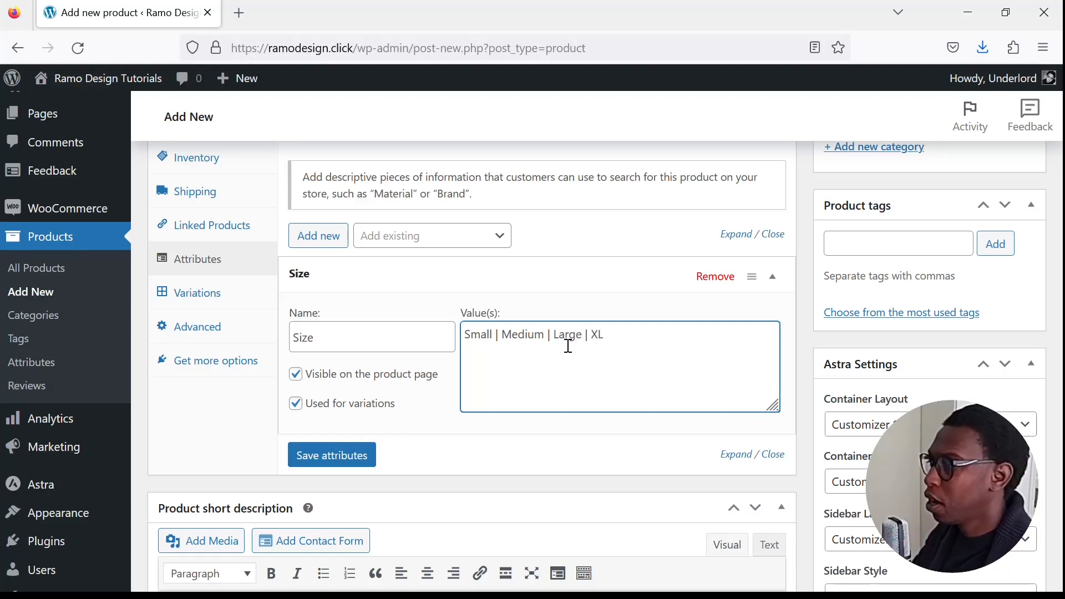
- Shorten the size values back to S | M | L | XL and save the Size attribute
{"action": "key", "text": "BackSpace"}
{"action": "key", "text": "BackSpace"}
{"action": "key", "text": "BackSpace"}
{"action": "key", "text": "BackSpace"}
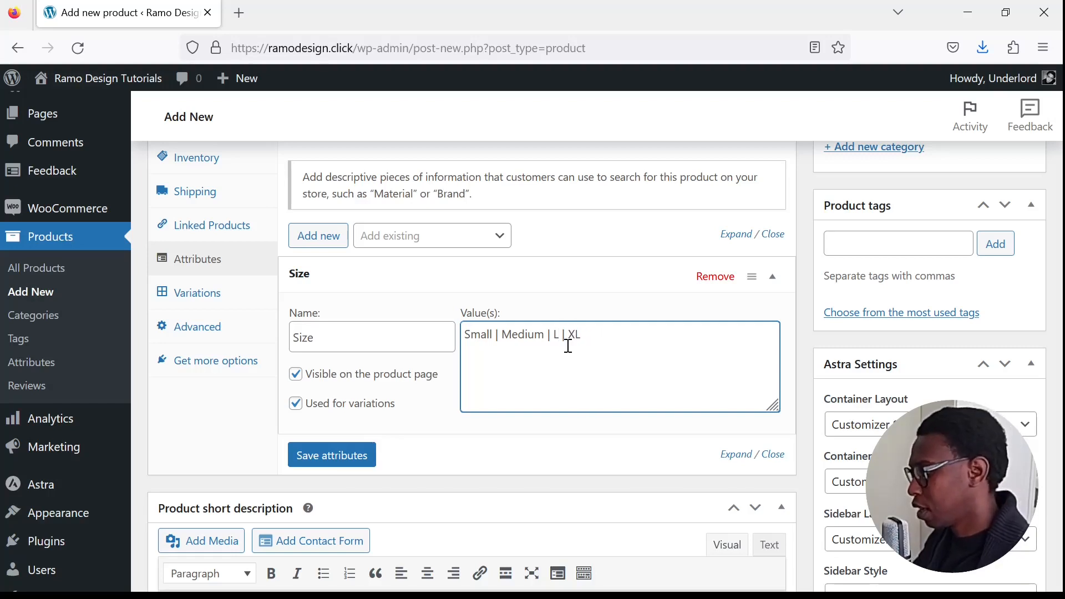
{"action": "key", "text": "BackSpace"}
{"action": "key", "text": "BackSpace"}
{"action": "key", "text": "BackSpace"}
{"action": "key", "text": "BackSpace"}
{"action": "key", "text": "BackSpace"}
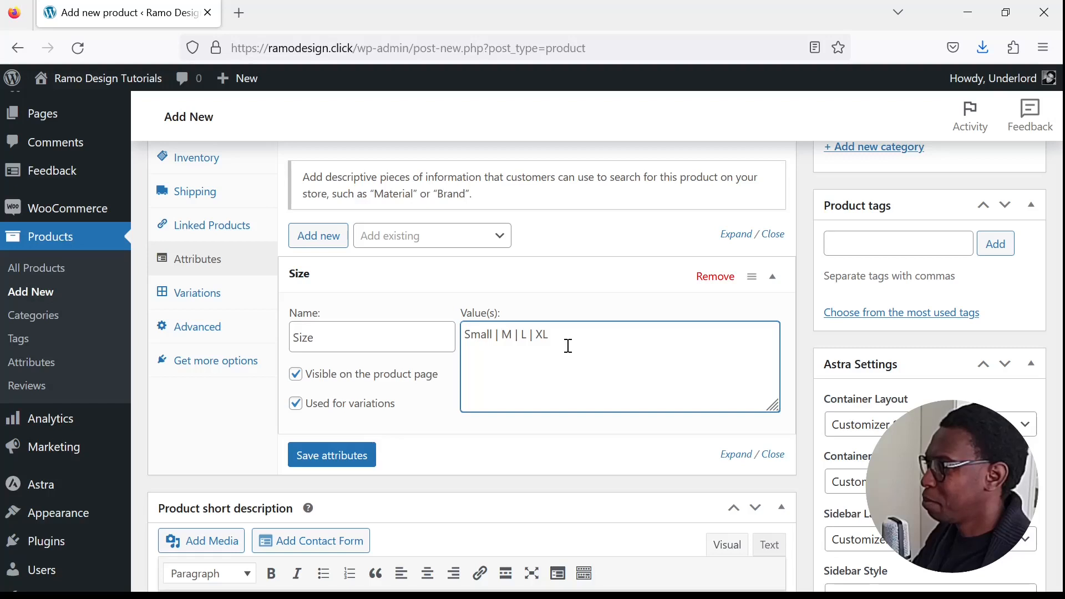
{"action": "key", "text": "BackSpace"}
{"action": "key", "text": "BackSpace"}
{"action": "key", "text": "BackSpace"}
{"action": "key", "text": "BackSpace"}
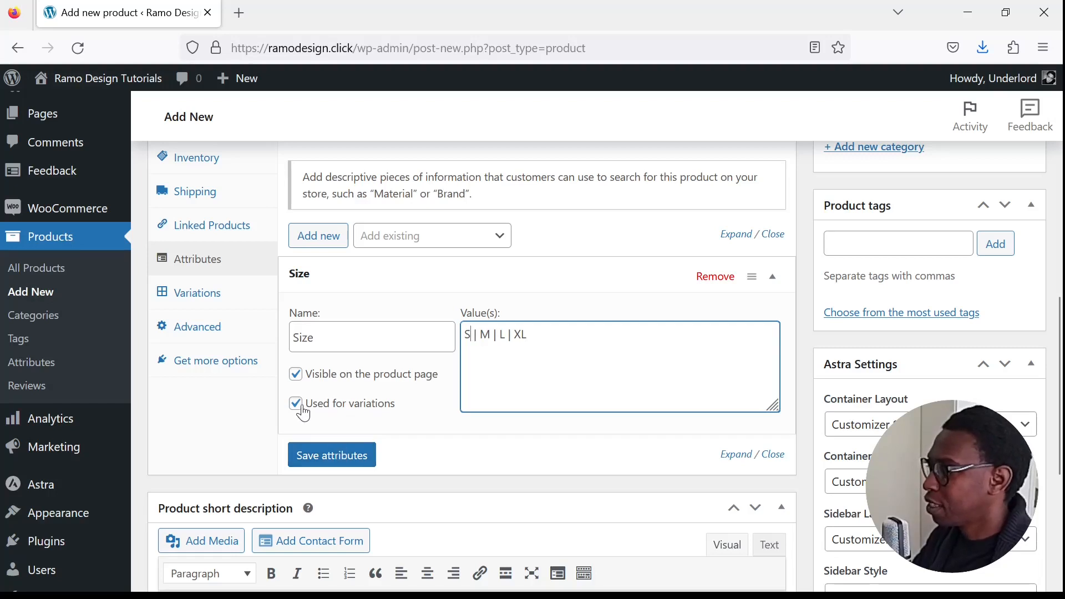
{"action": "left_click", "coordinate": [352, 458]}
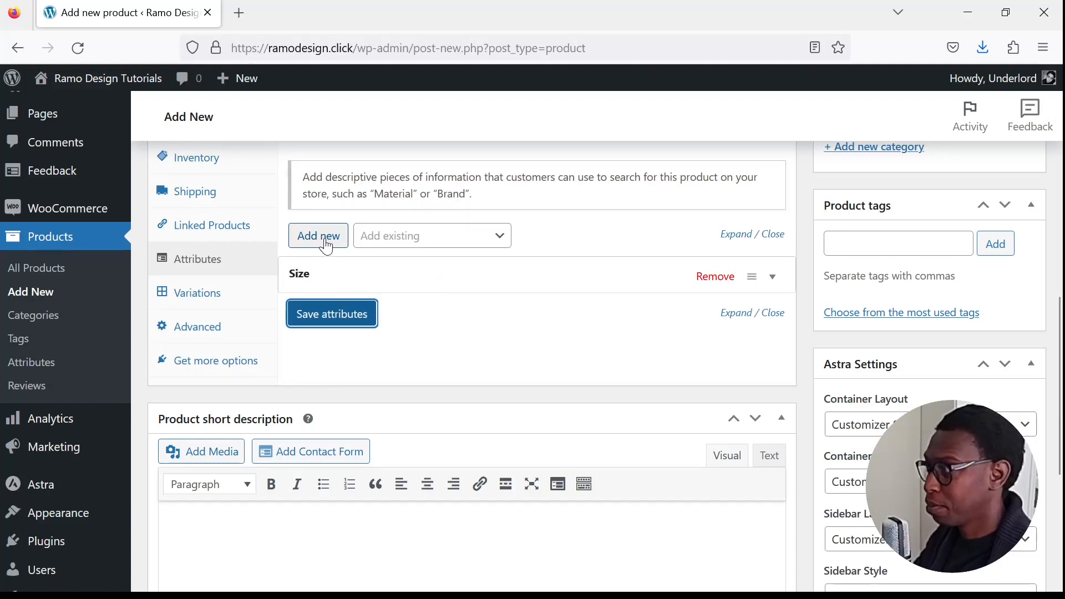
- Add another product attribute and name it Color
{"action": "left_click", "coordinate": [326, 247]}
{"action": "left_click", "coordinate": [388, 377]}
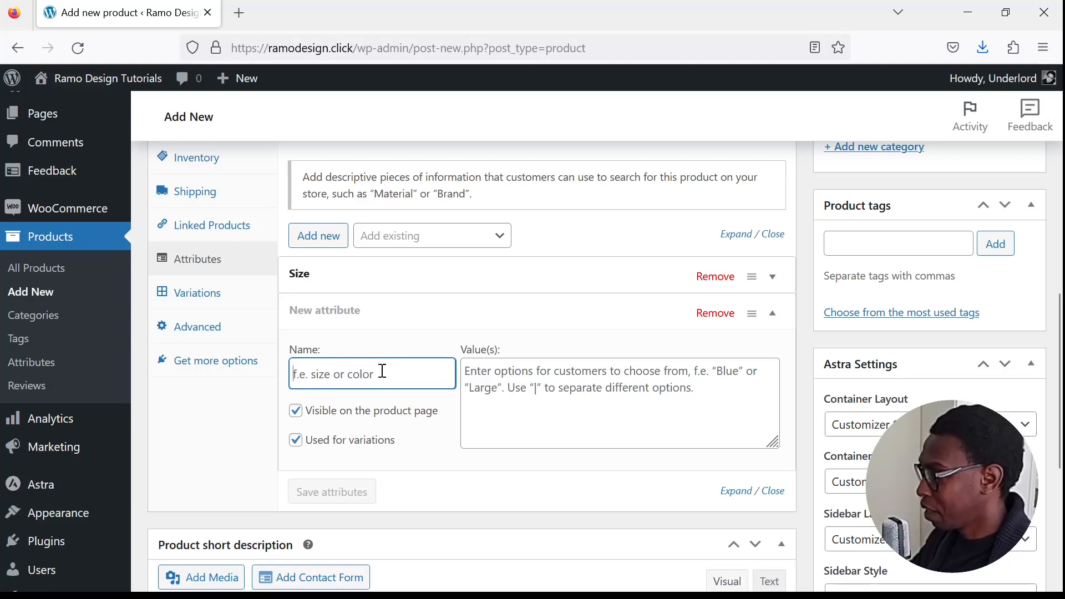
{"action": "type", "text": "Color"}
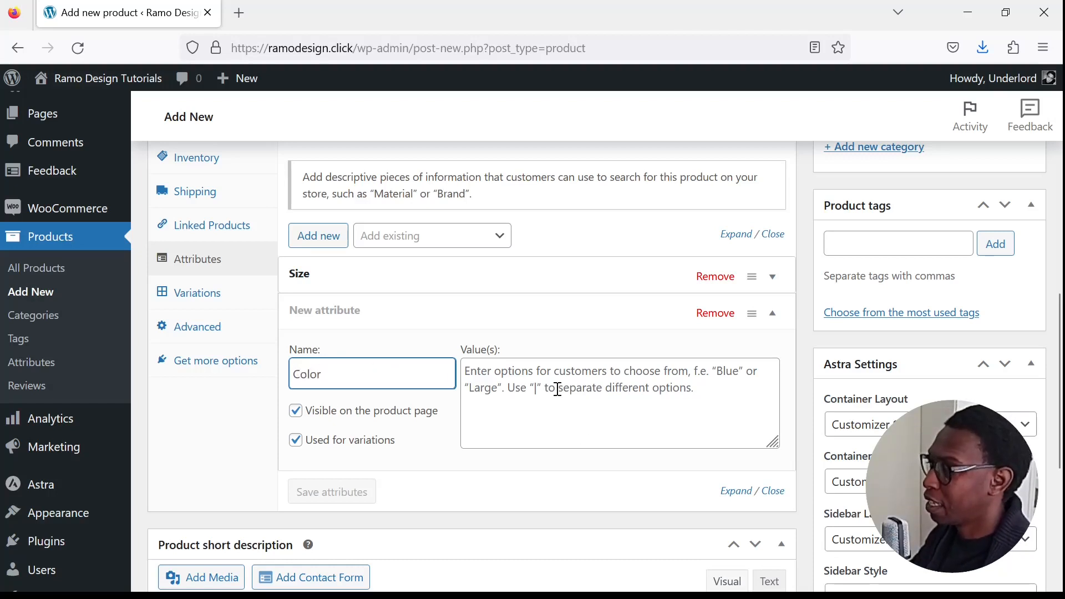
- Enter the Color values as Black | Red & White | Purple | Grey and save the attributes
{"action": "left_click", "coordinate": [535, 371]}
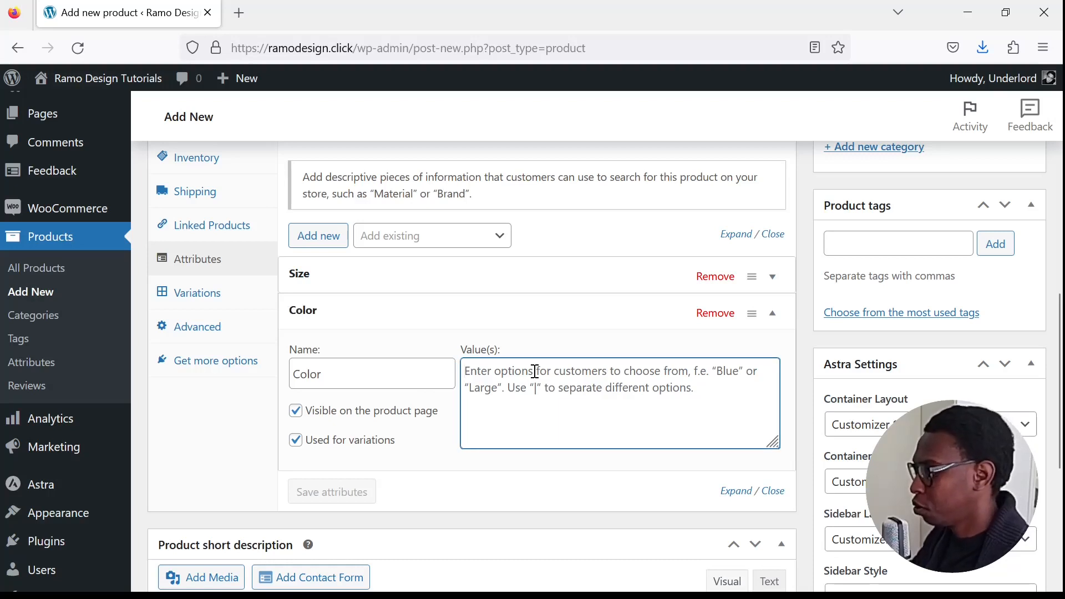
{"action": "type", "text": "Black"}
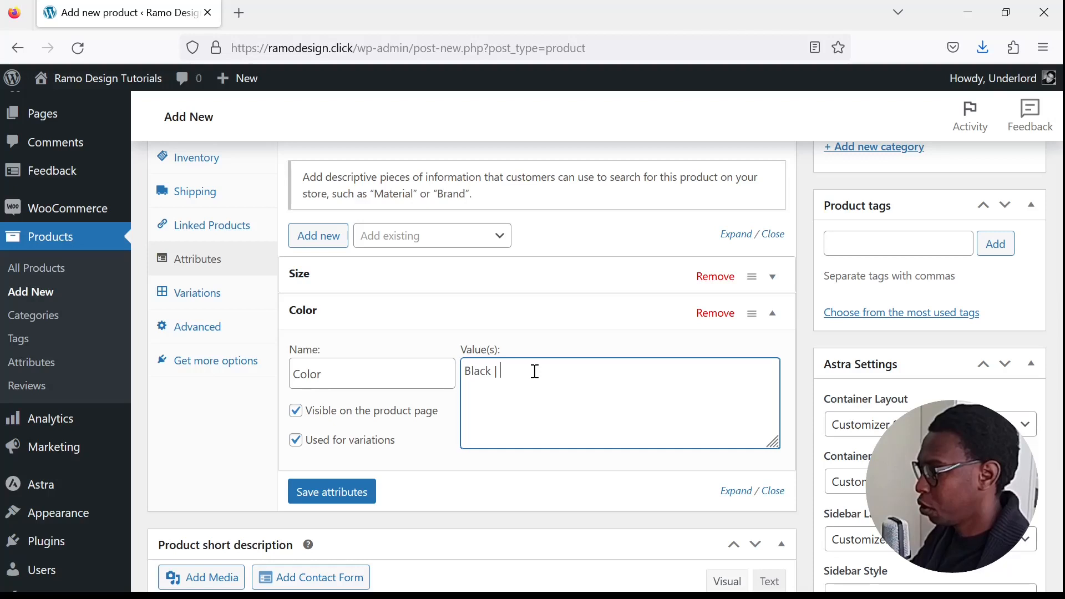
{"action": "type", "text": " | Red an"}
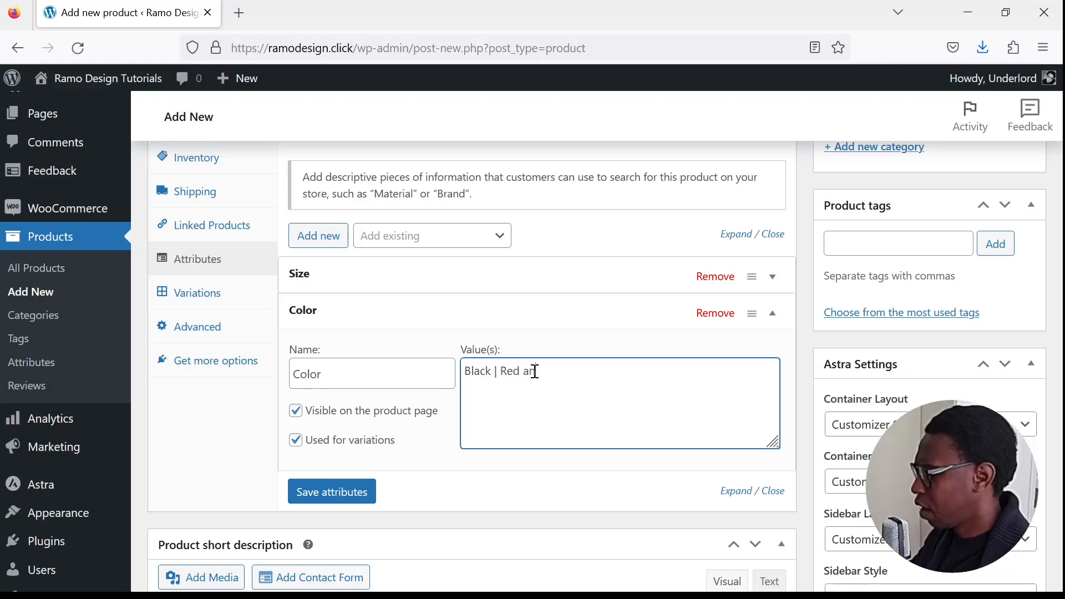
{"action": "key", "text": "BackSpace"}
{"action": "key", "text": "BackSpace"}
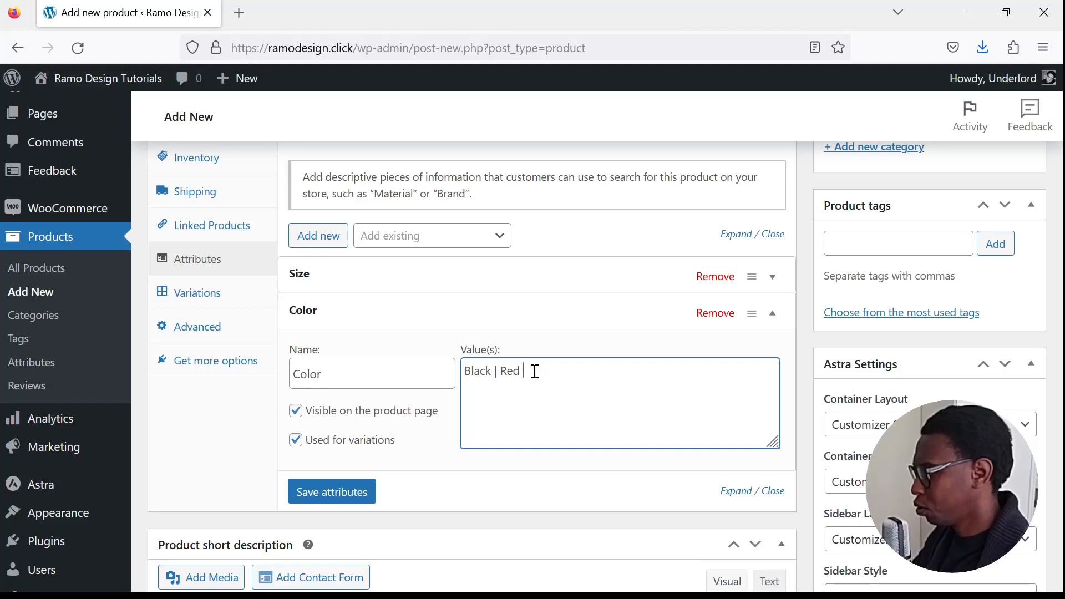
{"action": "type", "text": "& White"}
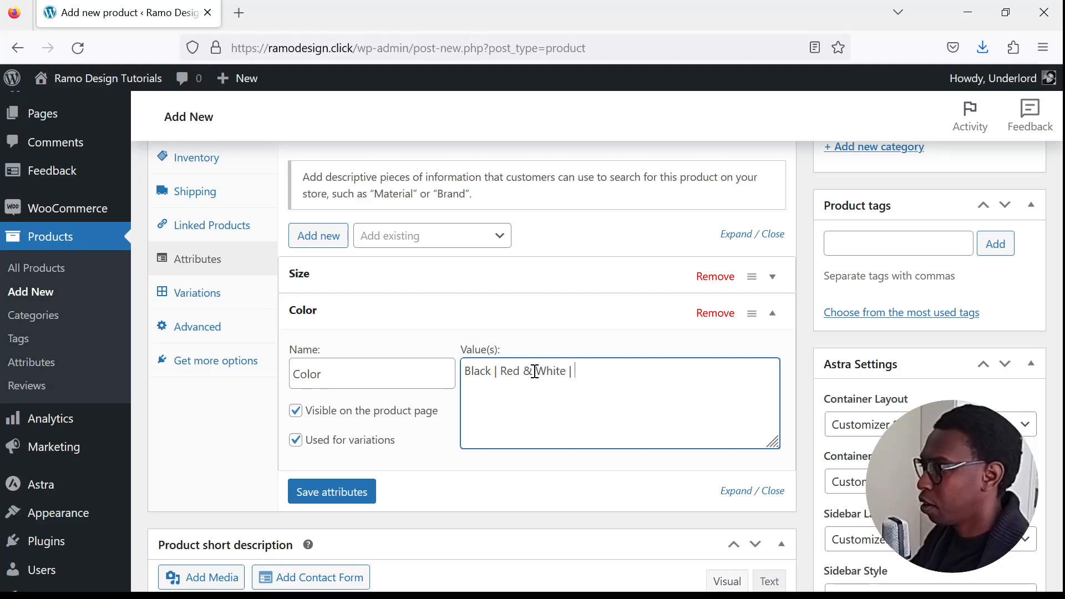
{"action": "type", "text": " | Purple | Grey"}
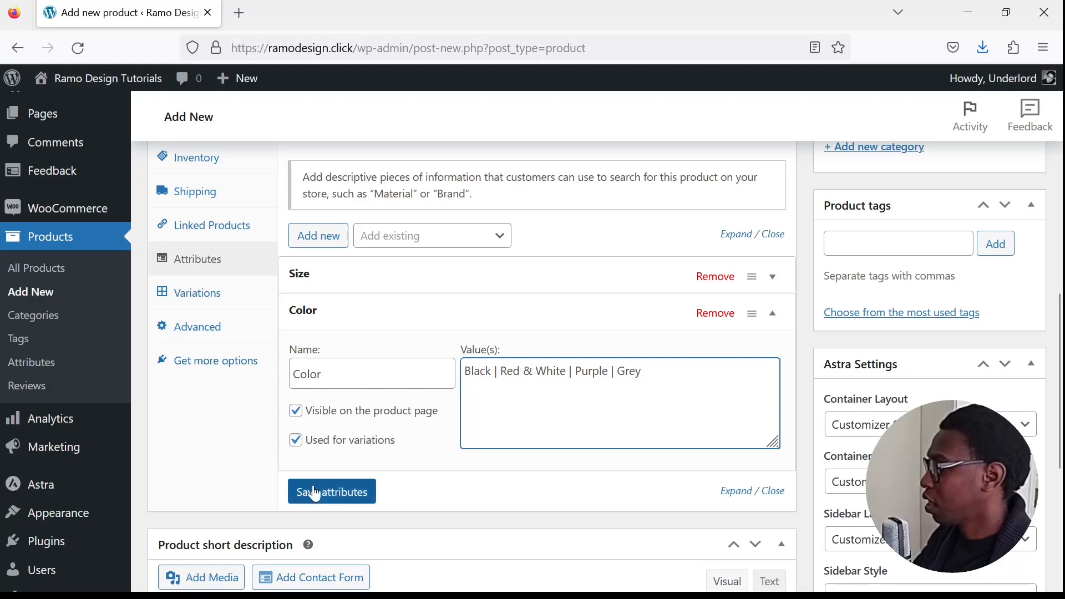
{"action": "left_click", "coordinate": [344, 500]}
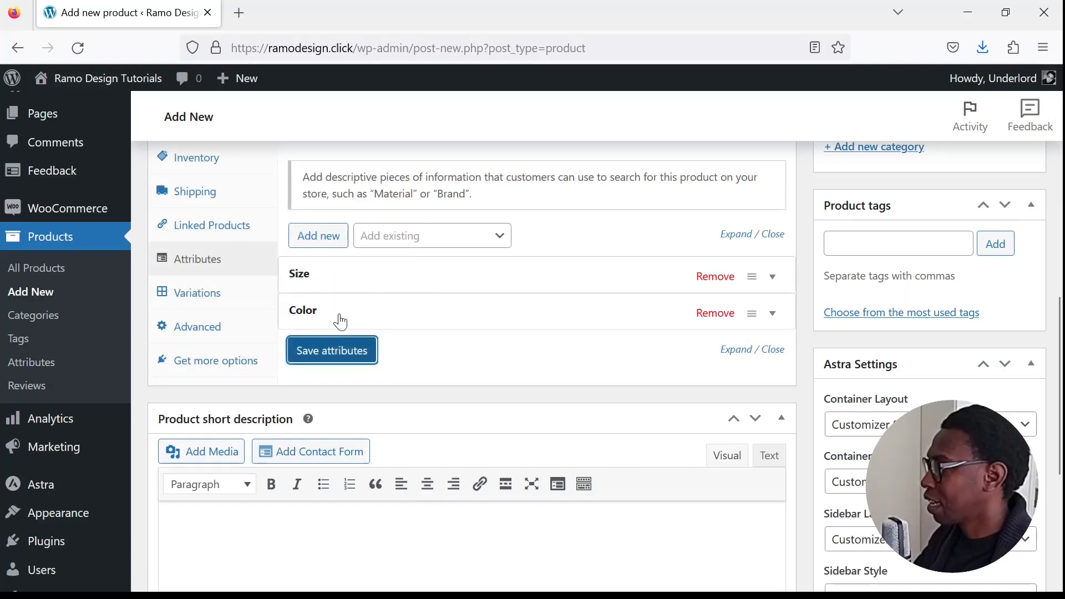
- Generate product variations for every combination of the Size and Color attributes
{"action": "left_click", "coordinate": [201, 293]}
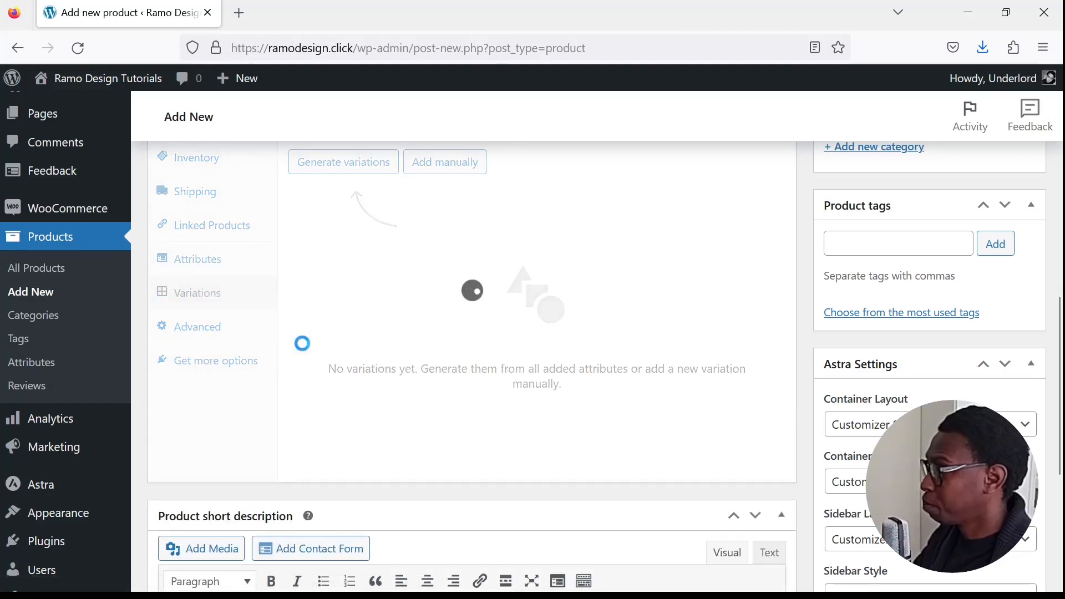
{"action": "scroll", "coordinate": [421, 406], "scroll_direction": "up", "scroll_amount": 3}
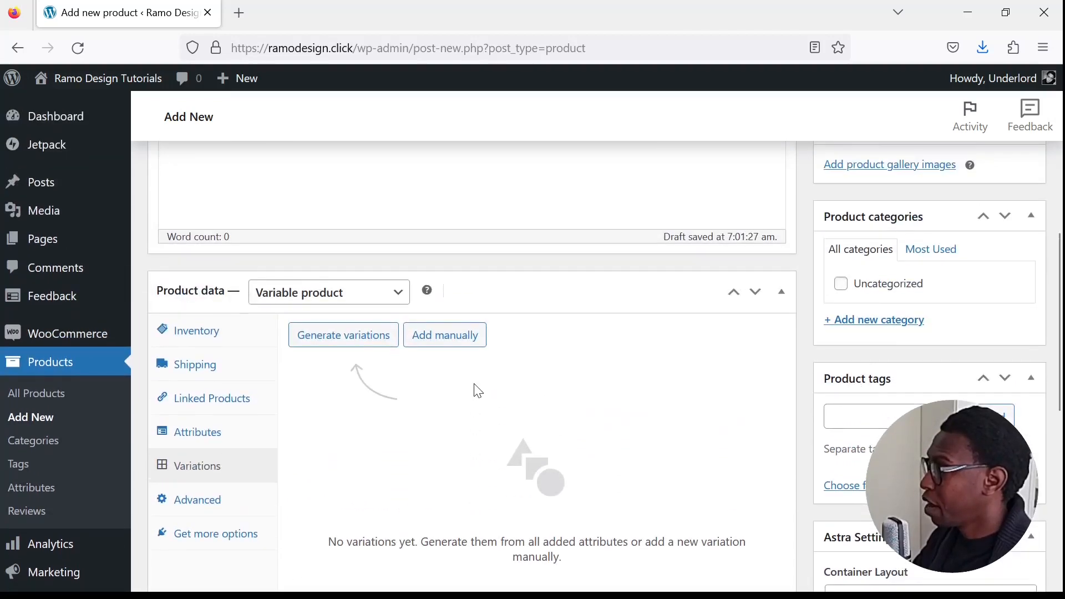
{"action": "scroll", "coordinate": [475, 387], "scroll_direction": "down", "scroll_amount": 2}
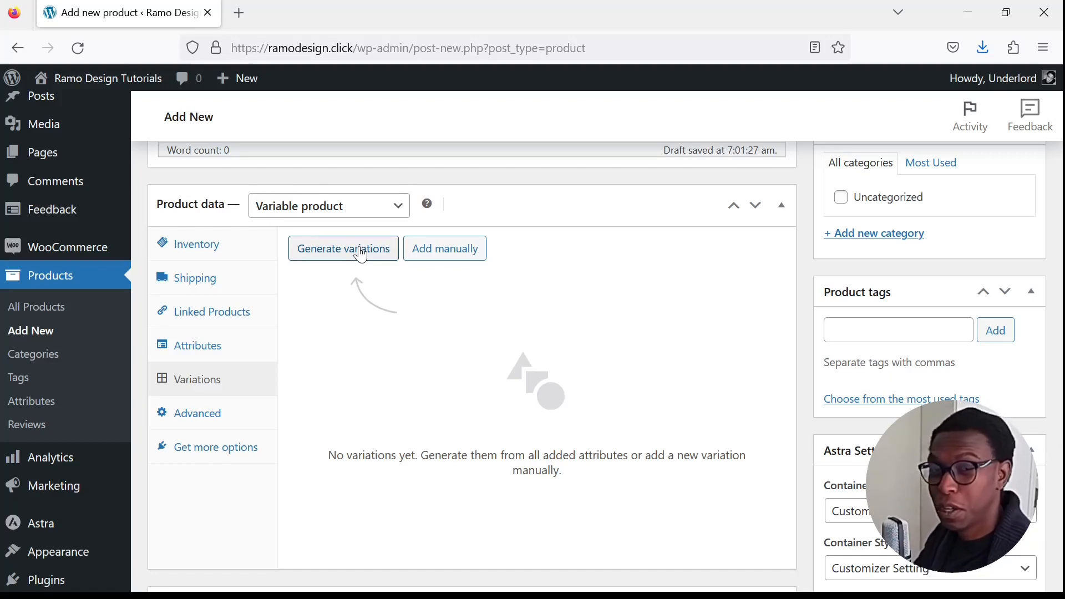
{"action": "left_click", "coordinate": [359, 250]}
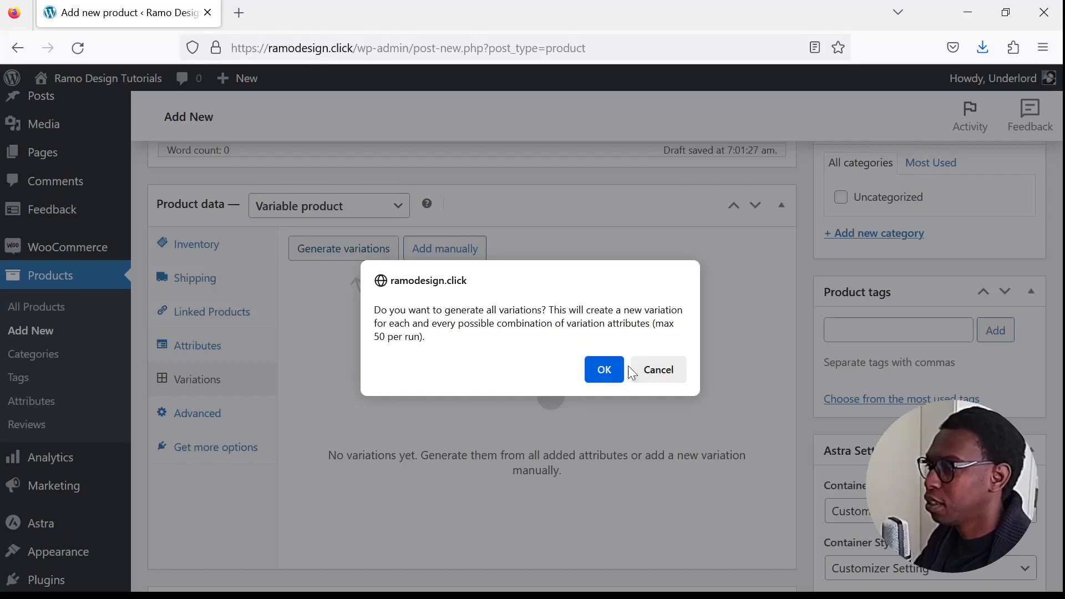
{"action": "left_click", "coordinate": [597, 370]}
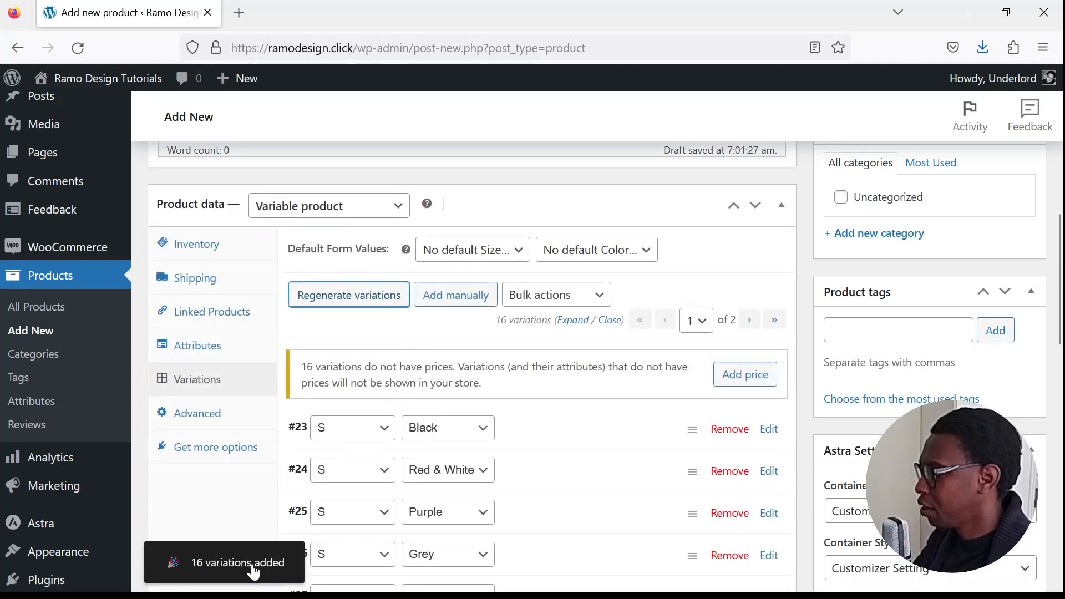
- Review the list of generated variations and their size and color combinations
{"action": "scroll", "coordinate": [513, 455], "scroll_direction": "down", "scroll_amount": 3}
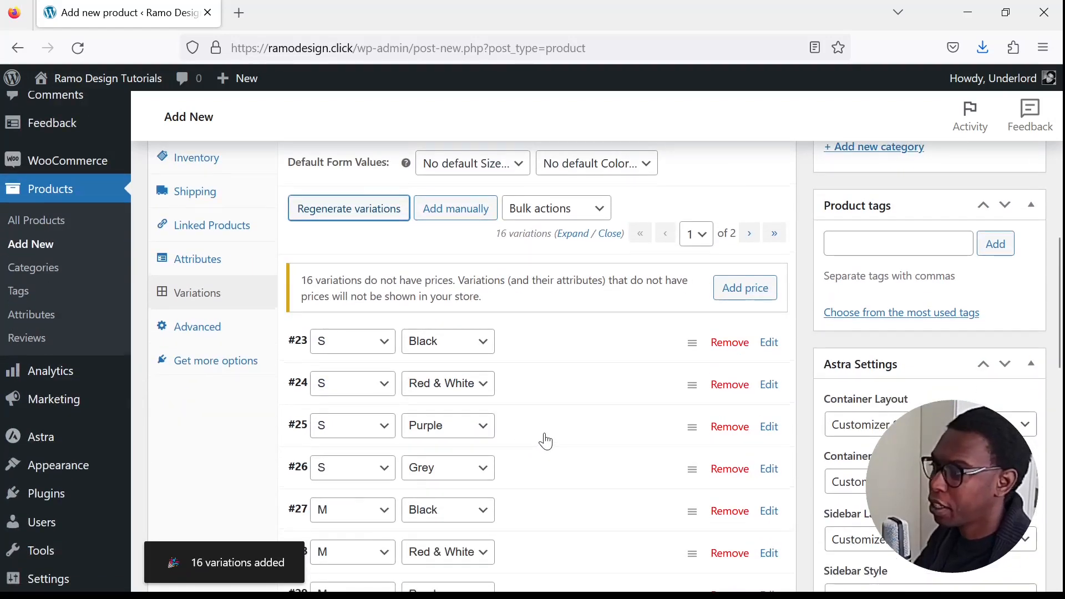
{"action": "scroll", "coordinate": [545, 441], "scroll_direction": "down", "scroll_amount": 3}
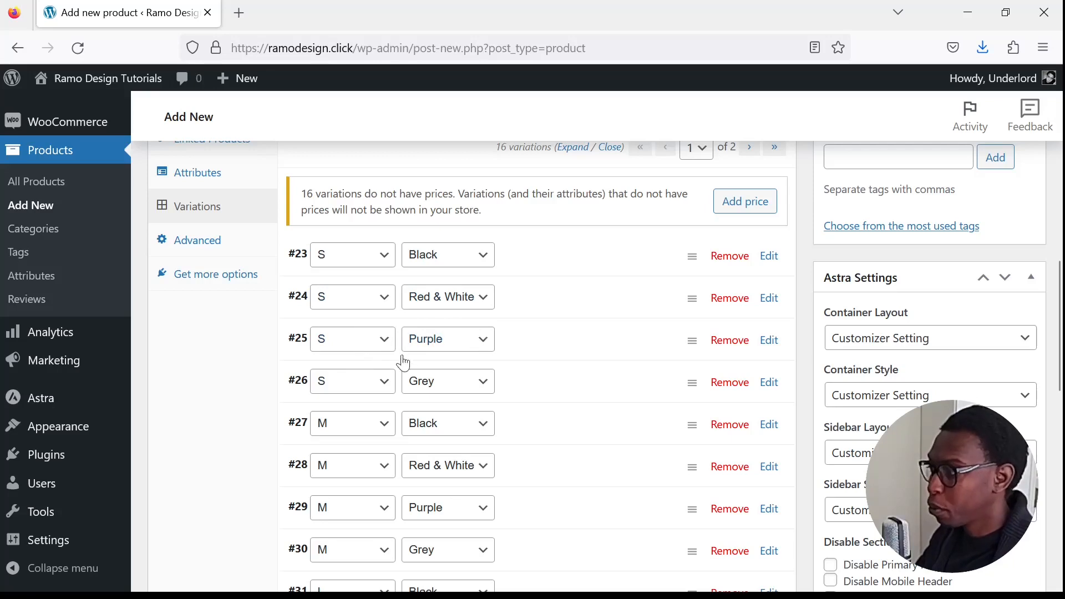
{"action": "scroll", "coordinate": [347, 430], "scroll_direction": "down", "scroll_amount": 1}
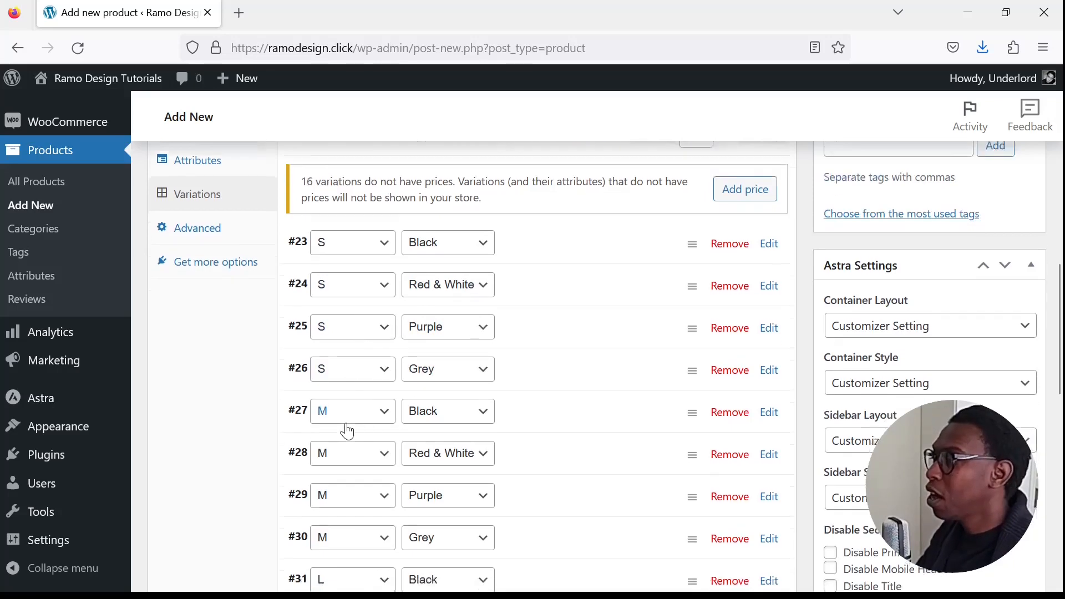
{"action": "scroll", "coordinate": [350, 427], "scroll_direction": "down", "scroll_amount": 3}
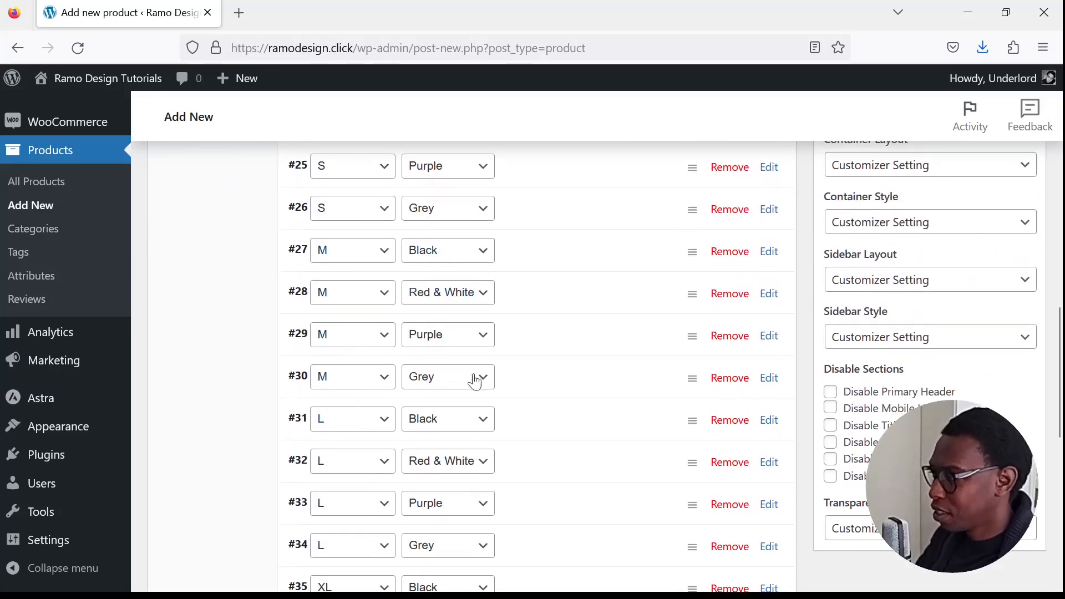
{"action": "scroll", "coordinate": [254, 423], "scroll_direction": "down", "scroll_amount": 3}
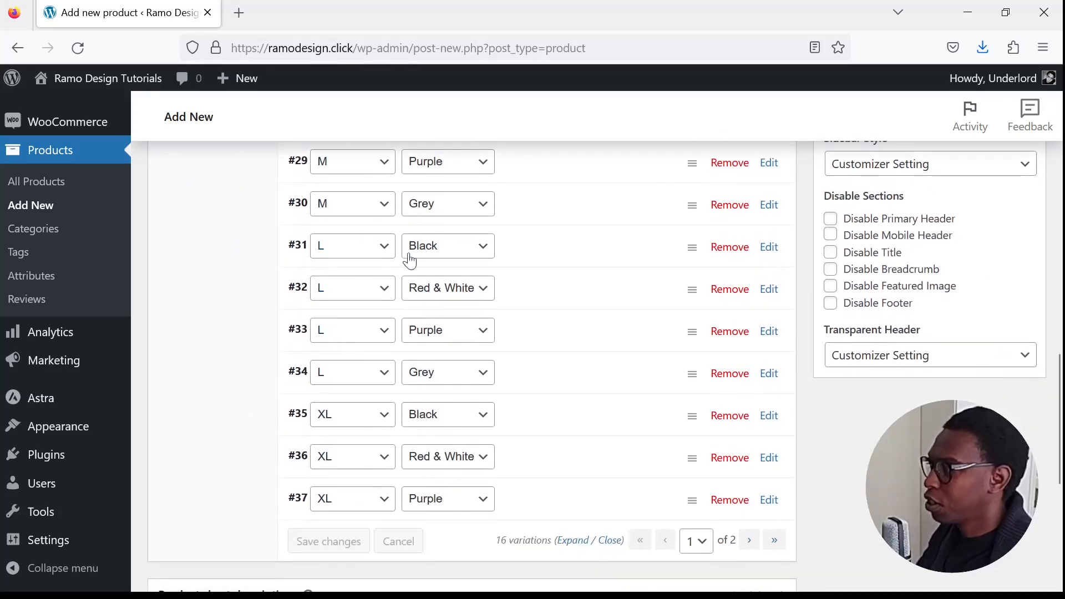
{"action": "scroll", "coordinate": [335, 425], "scroll_direction": "down", "scroll_amount": 1}
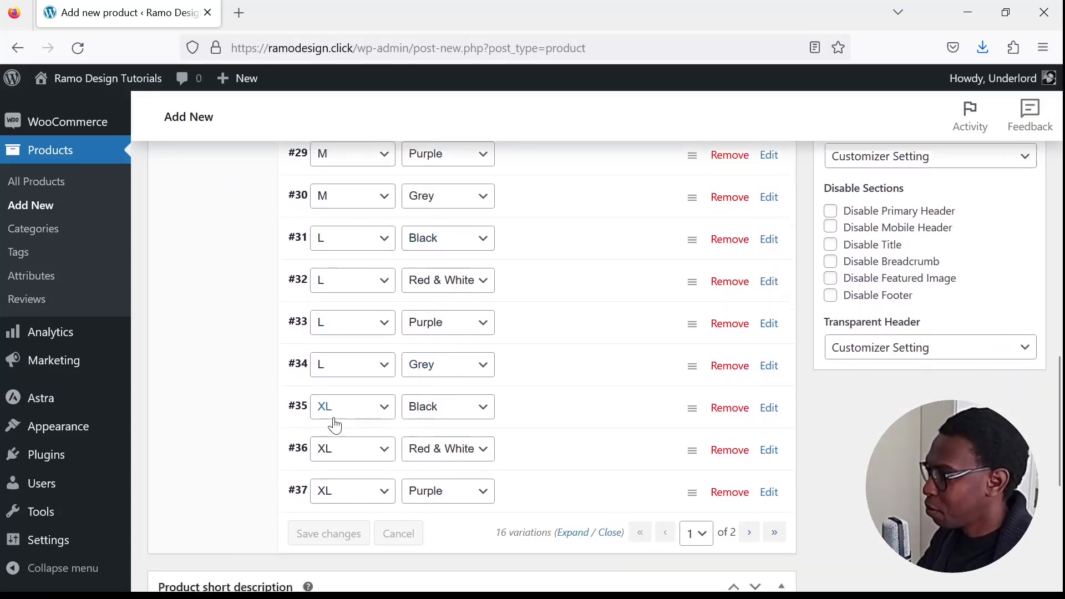
{"action": "scroll", "coordinate": [334, 426], "scroll_direction": "down", "scroll_amount": 1}
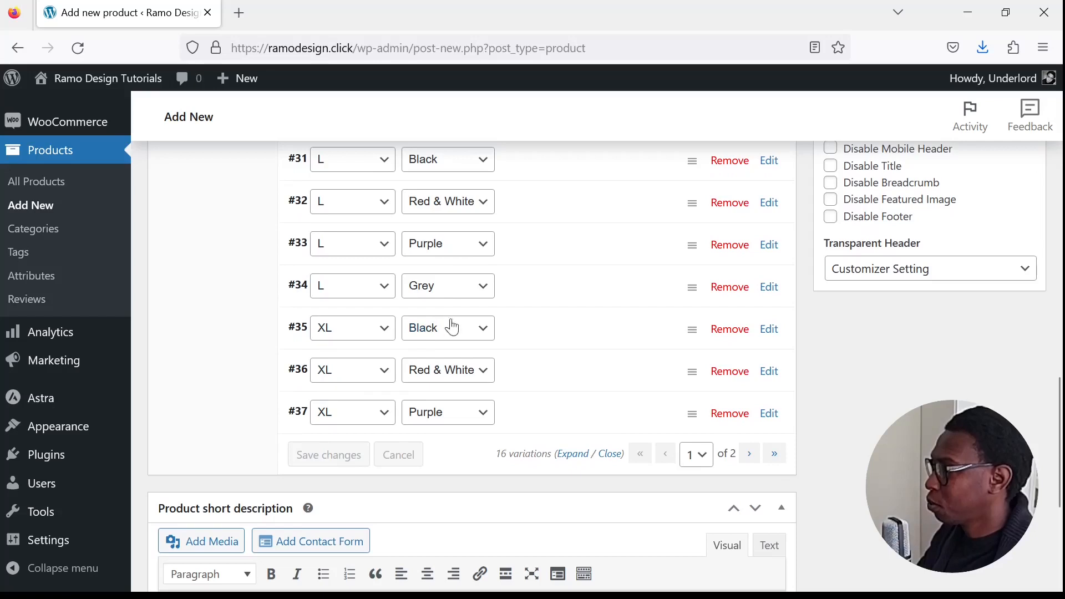
{"action": "scroll", "coordinate": [413, 414], "scroll_direction": "down", "scroll_amount": 1}
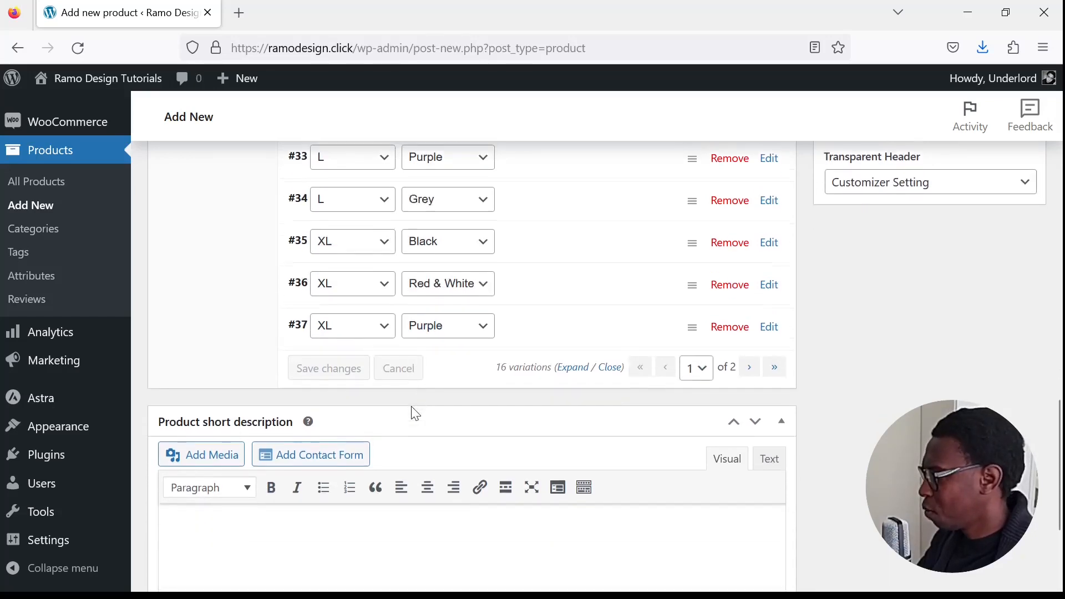
{"action": "scroll", "coordinate": [415, 403], "scroll_direction": "up", "scroll_amount": 1}
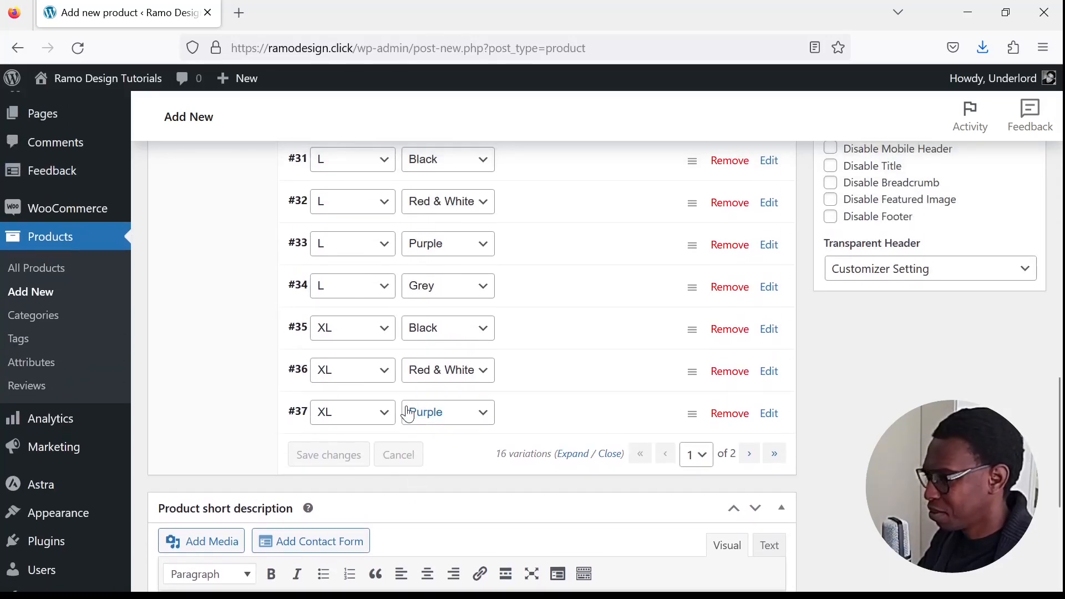
{"action": "scroll", "coordinate": [425, 388], "scroll_direction": "up", "scroll_amount": 2}
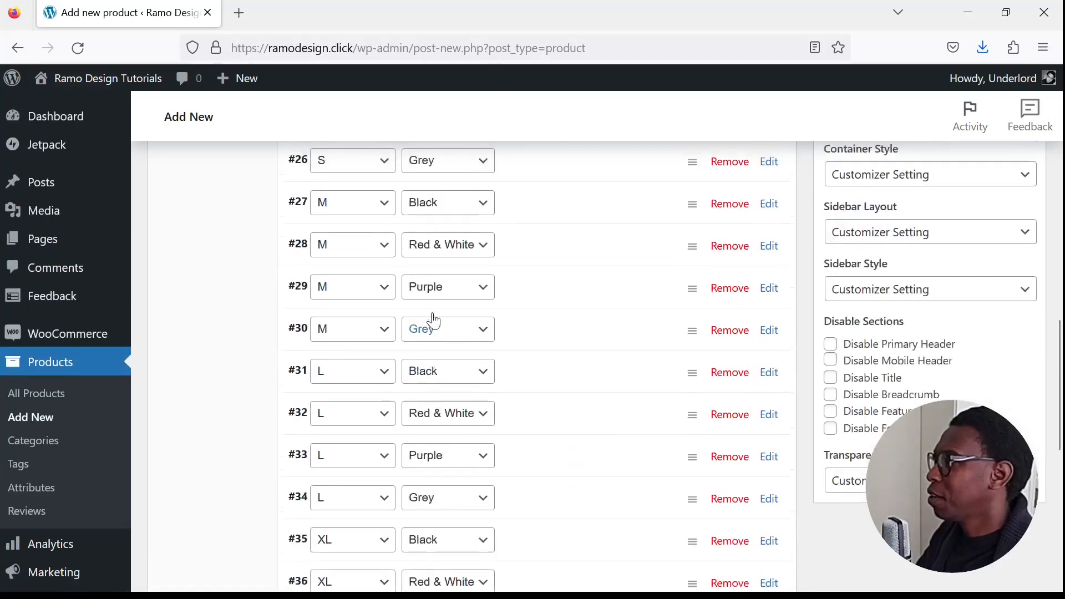
{"action": "scroll", "coordinate": [604, 254], "scroll_direction": "up", "scroll_amount": 4}
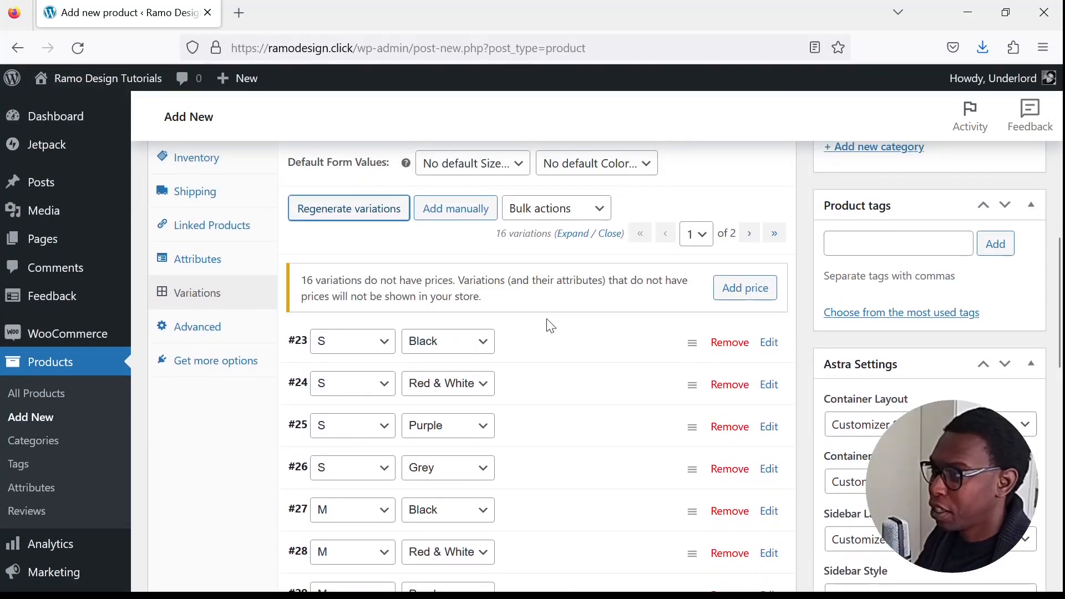
- Add a price of 430 to all variations that have no price
{"action": "left_click", "coordinate": [746, 287]}
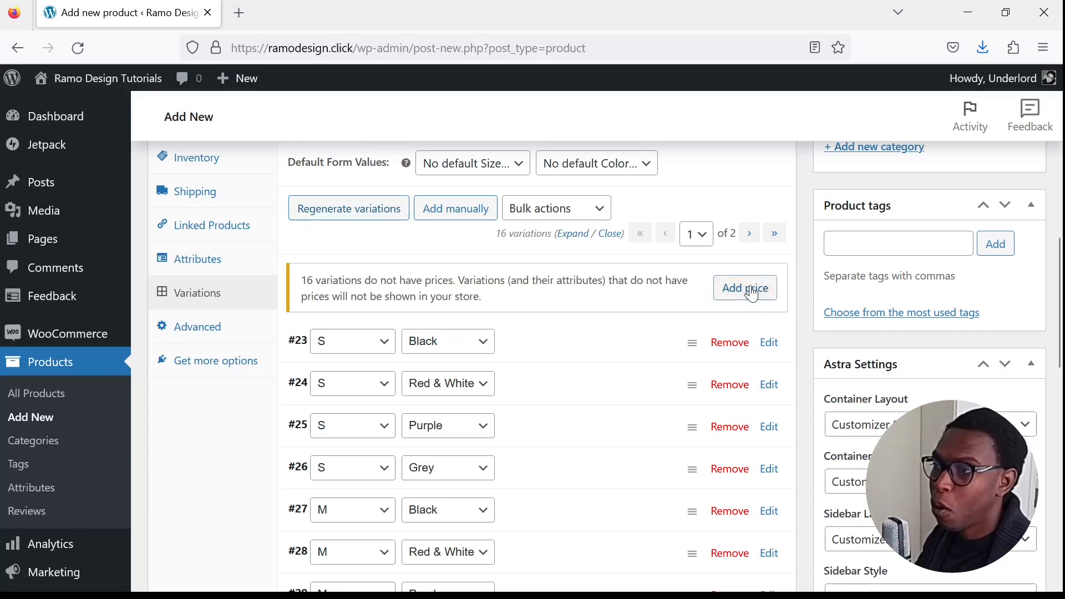
{"action": "left_click", "coordinate": [585, 337]}
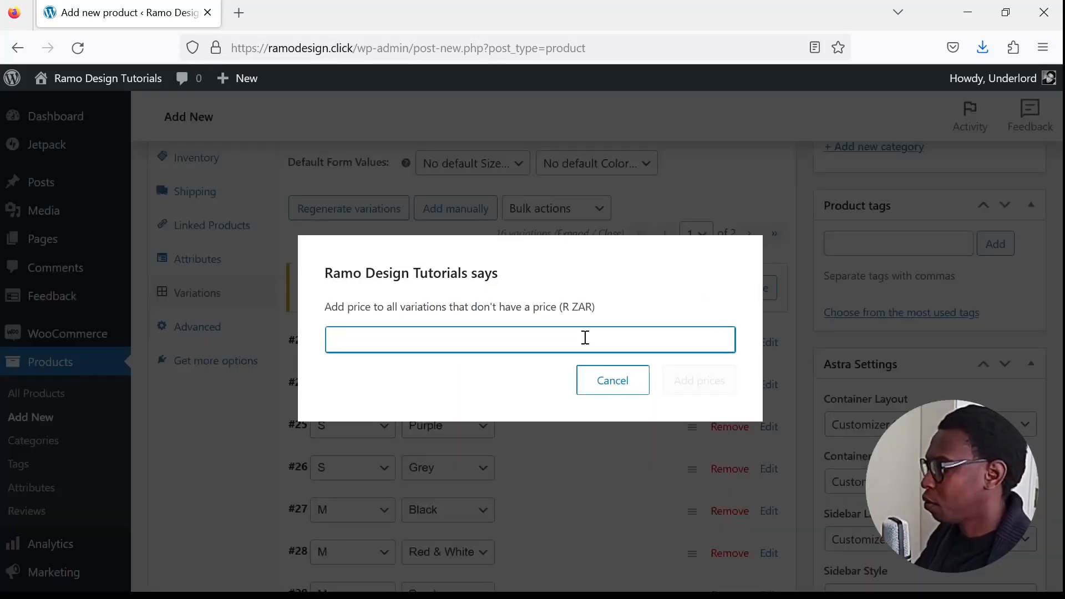
{"action": "type", "text": "R"}
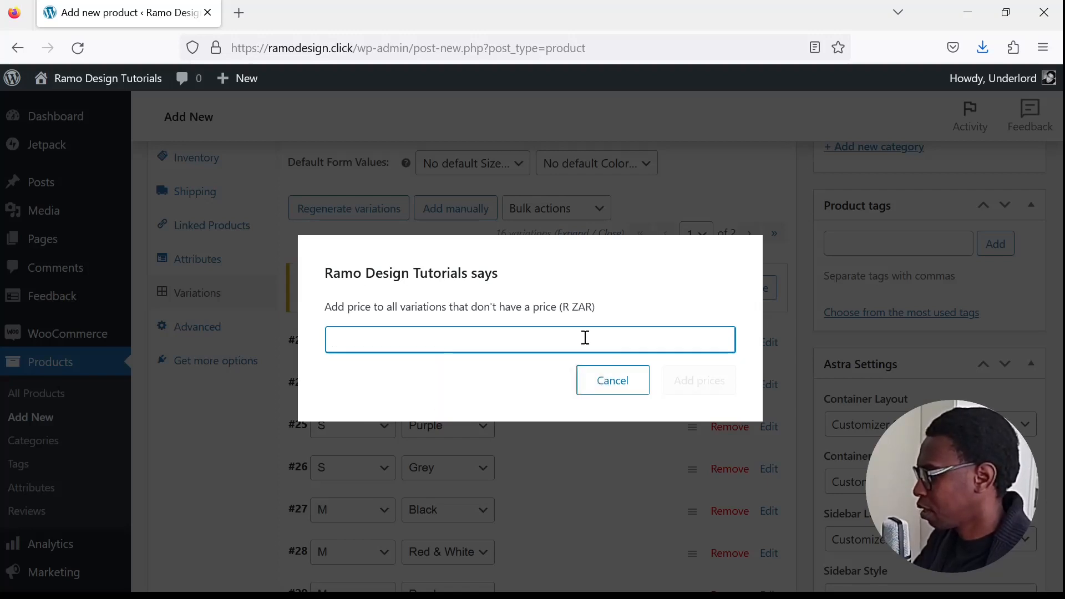
{"action": "type", "text": "43"}
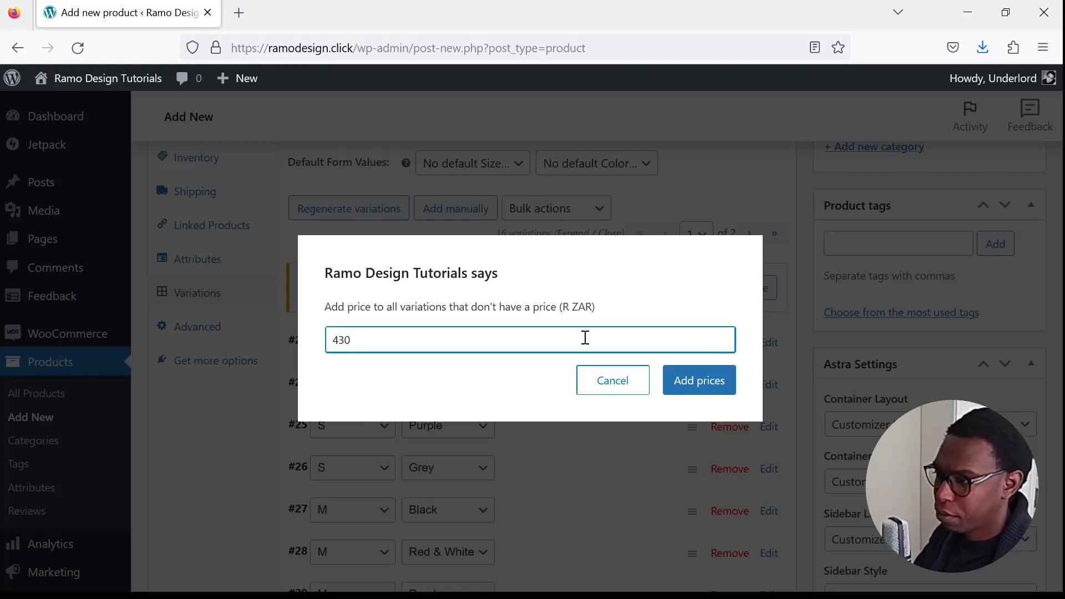
{"action": "type", "text": "0"}
{"action": "left_click", "coordinate": [715, 386]}
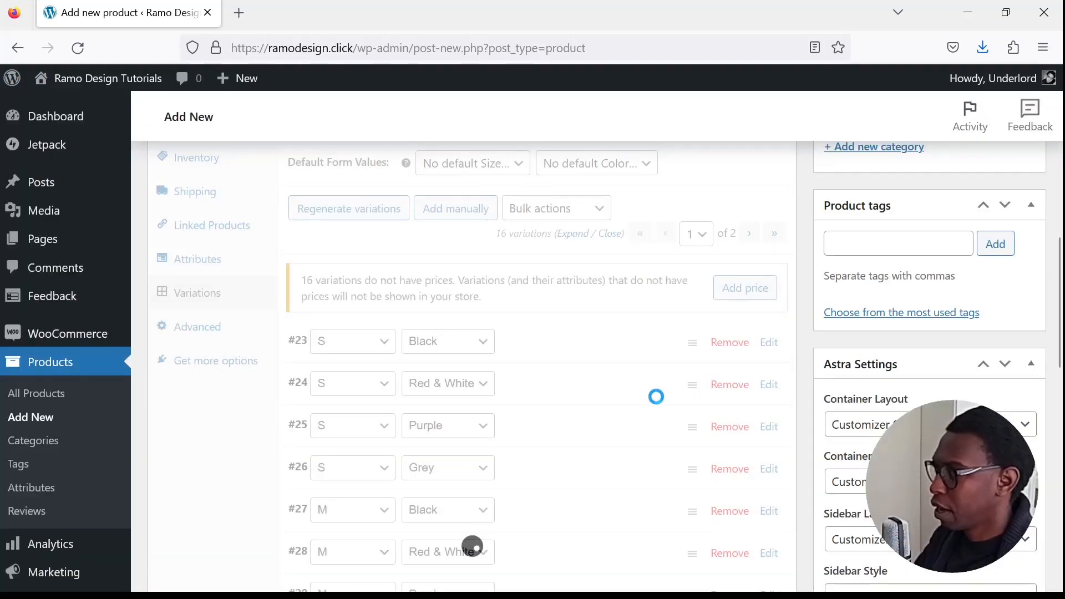
- Publish the Artistic T-Shirt product
{"action": "scroll", "coordinate": [825, 426], "scroll_direction": "up", "scroll_amount": 5}
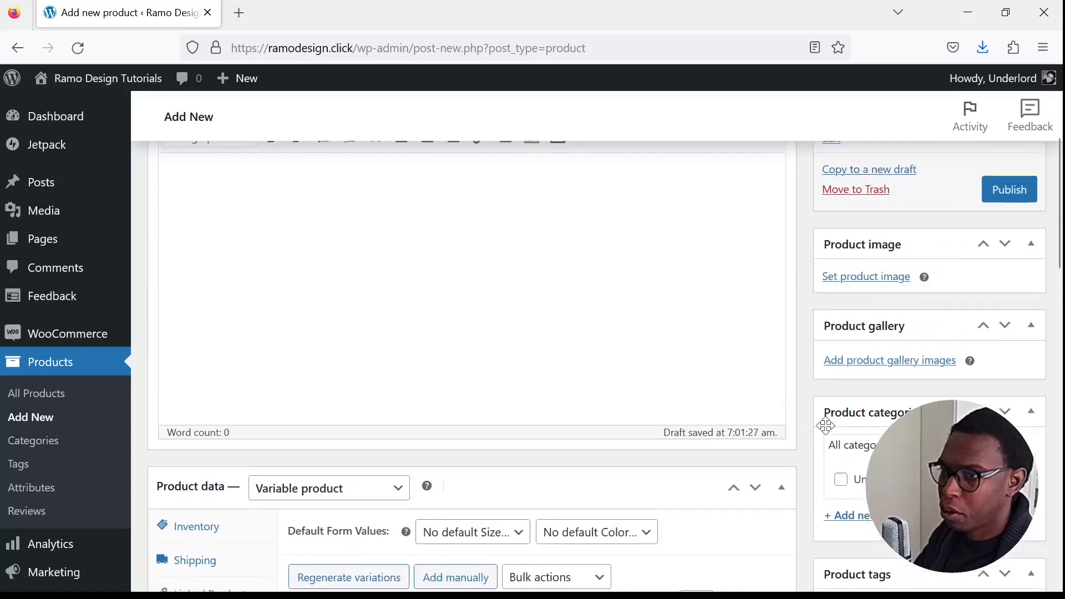
{"action": "scroll", "coordinate": [825, 426], "scroll_direction": "up", "scroll_amount": 5}
{"action": "left_click", "coordinate": [1025, 430]}
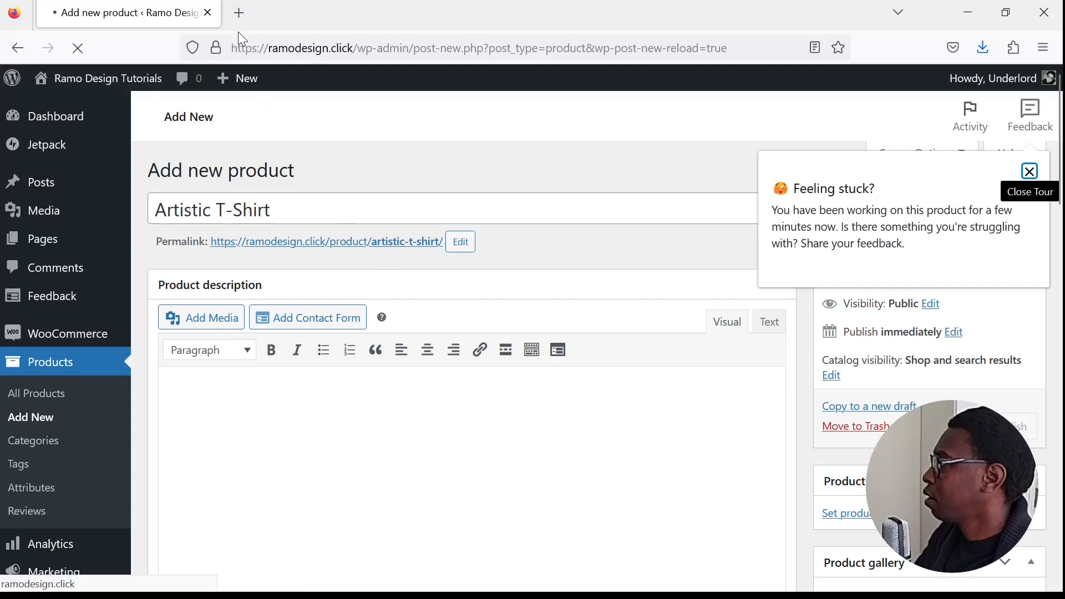
- Open the ramodesign.click storefront in a new browser tab
{"action": "left_click", "coordinate": [239, 12]}
{"action": "left_click", "coordinate": [311, 46]}
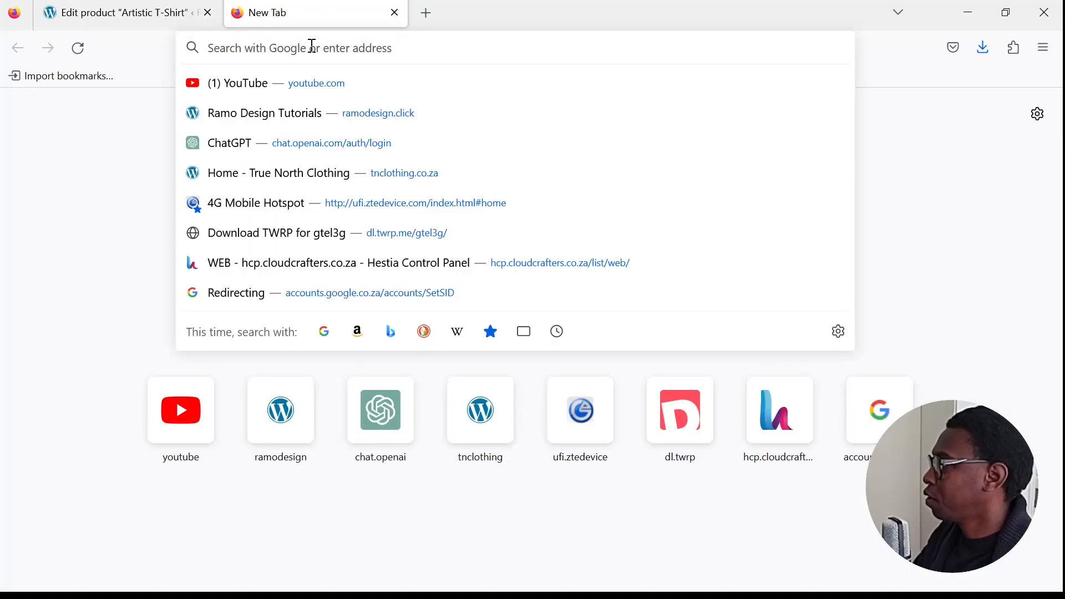
{"action": "type", "text": "ra"}
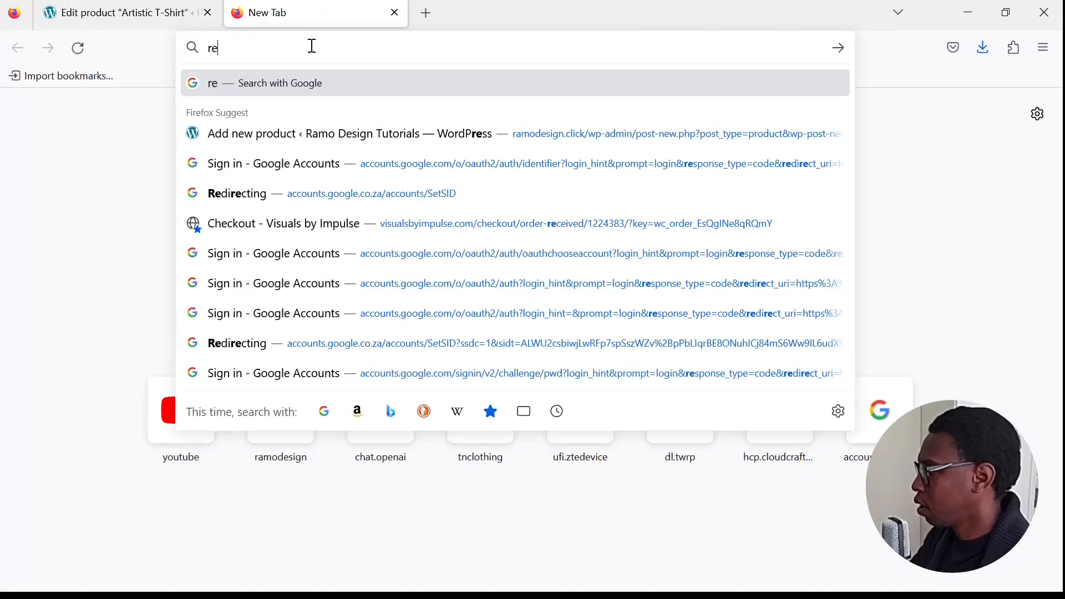
{"action": "key", "text": "Return"}
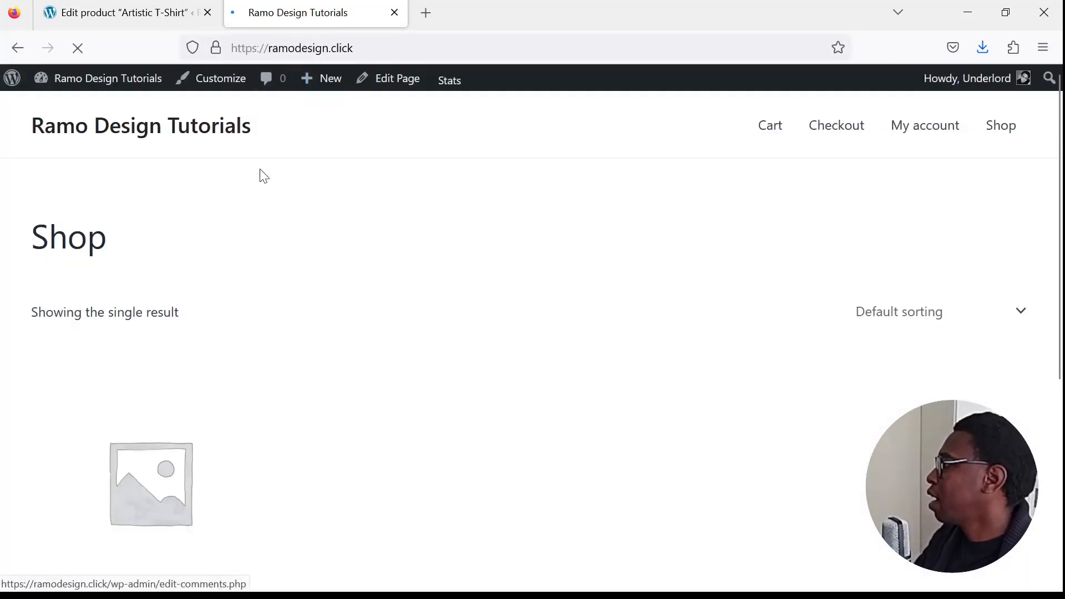
- Open the Artistic T-Shirt product page from the shop listing
{"action": "scroll", "coordinate": [328, 407], "scroll_direction": "down", "scroll_amount": 5}
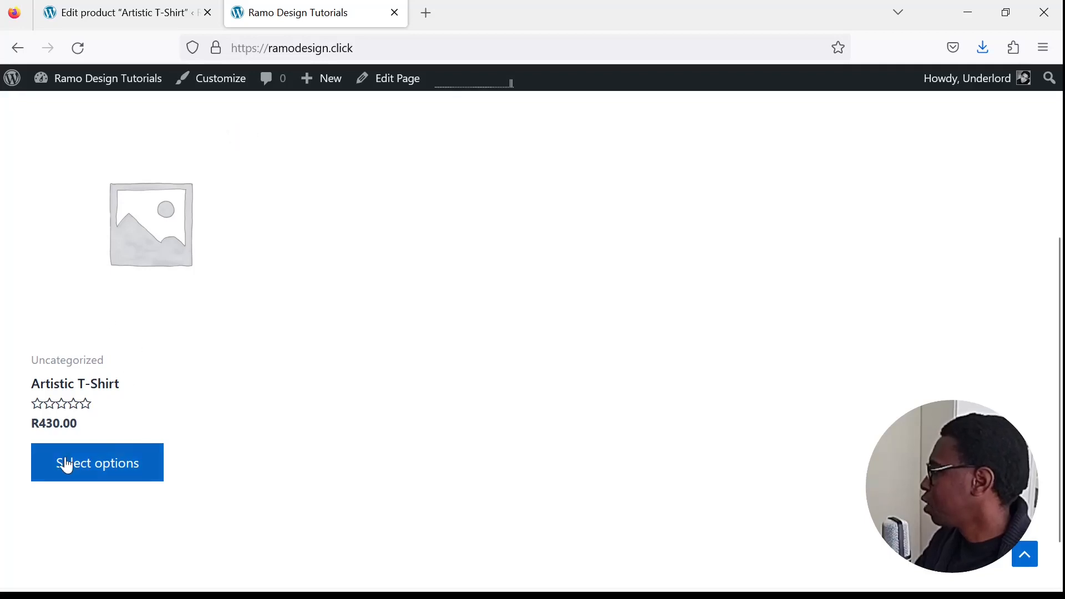
{"action": "left_click", "coordinate": [161, 280]}
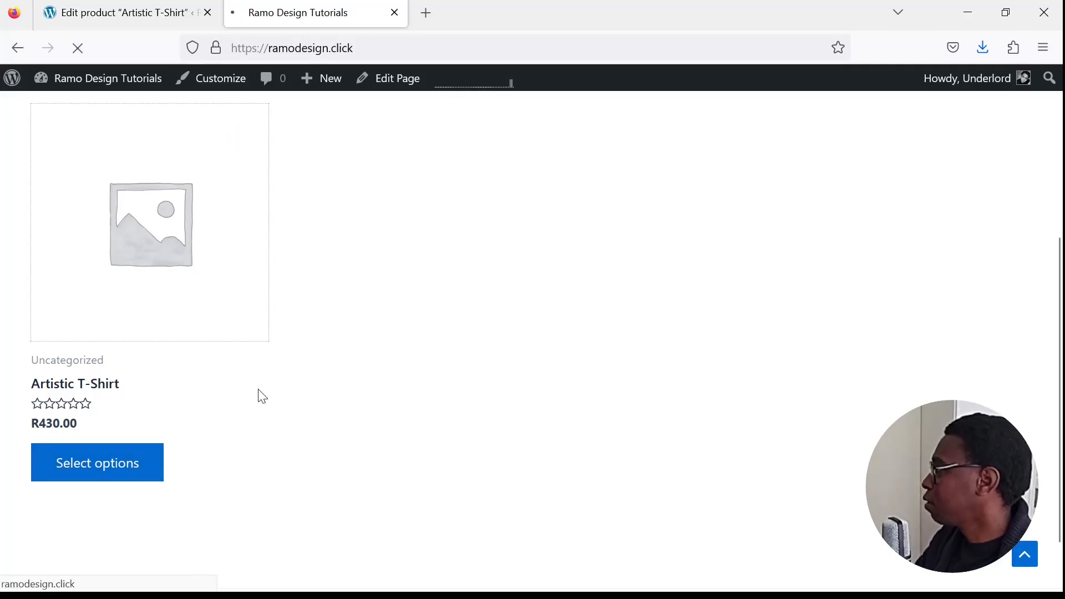
{"action": "scroll", "coordinate": [638, 338], "scroll_direction": "down", "scroll_amount": 2}
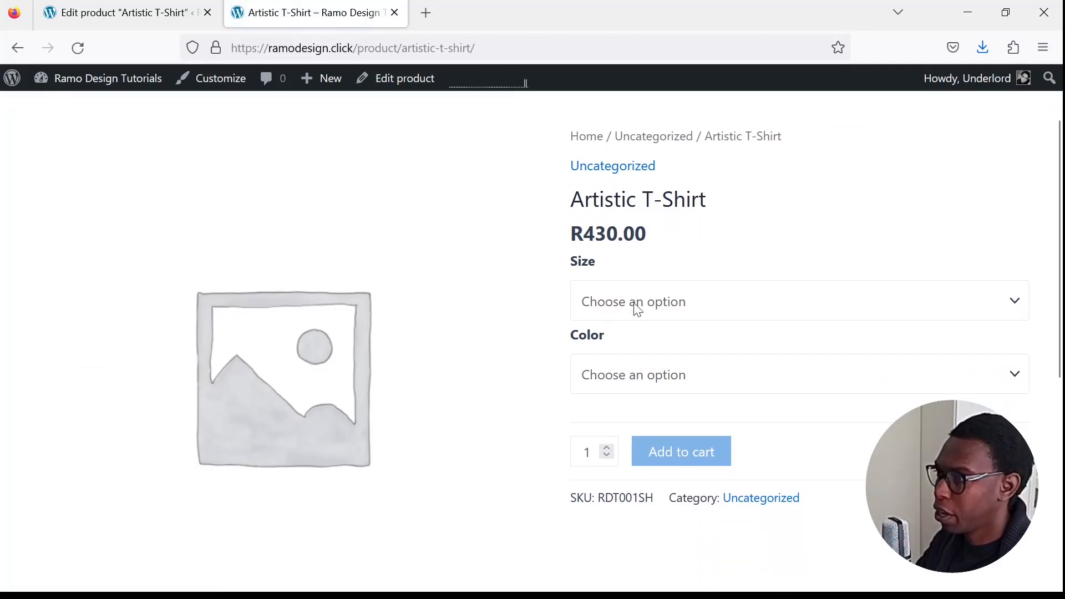
- Choose size S and color Red & White on the Artistic T-Shirt product page
{"action": "left_click", "coordinate": [706, 378]}
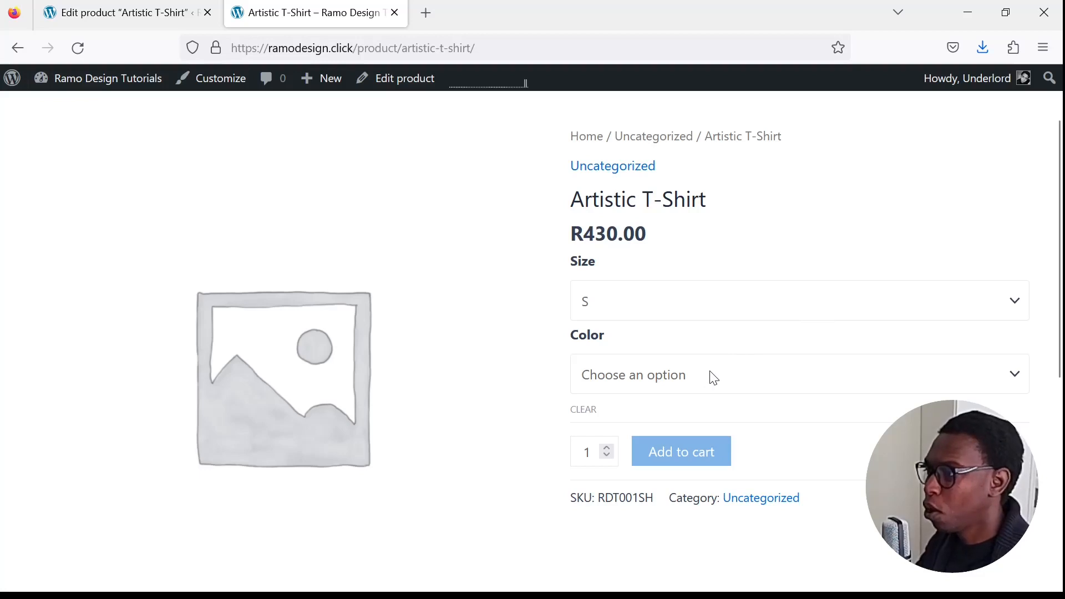
{"action": "left_click", "coordinate": [793, 389]}
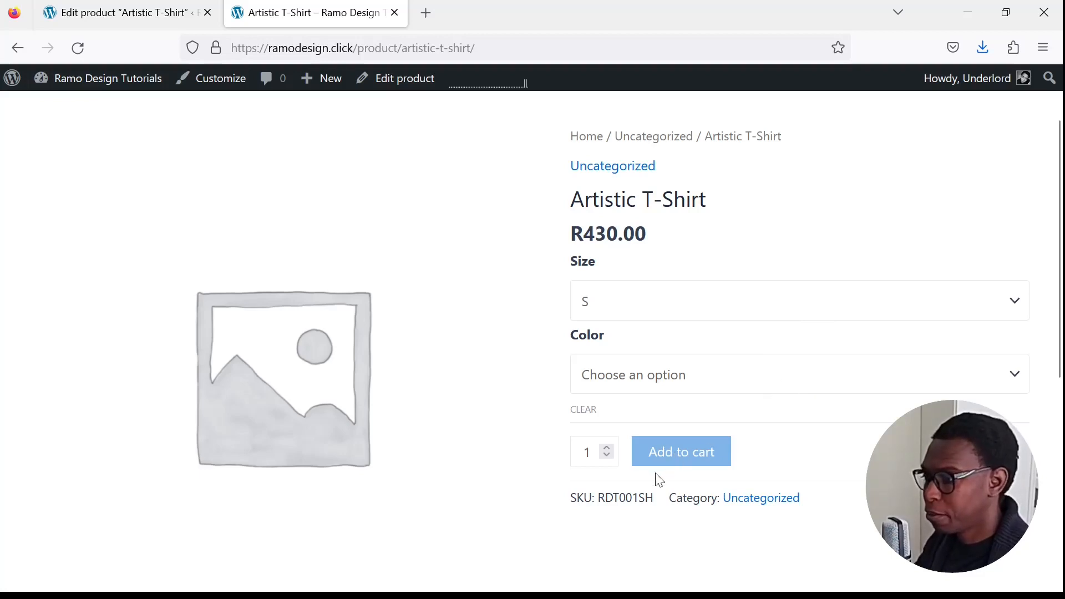
{"action": "left_click", "coordinate": [660, 469]}
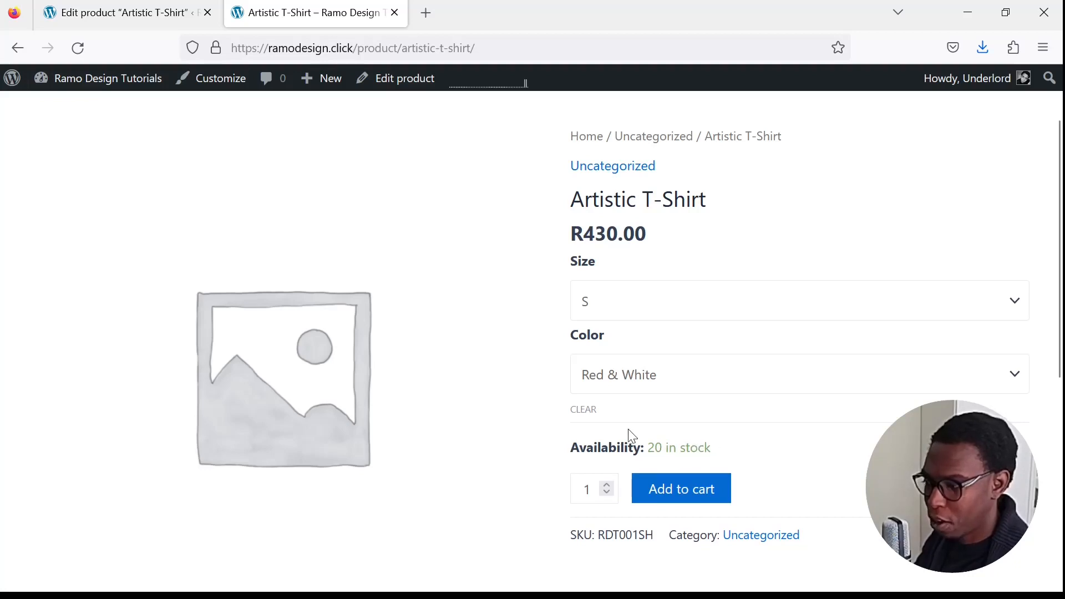
- Examine the product page's price, availability, SKU and image for the chosen size and color
{"action": "scroll", "coordinate": [622, 444], "scroll_direction": "down", "scroll_amount": 2}
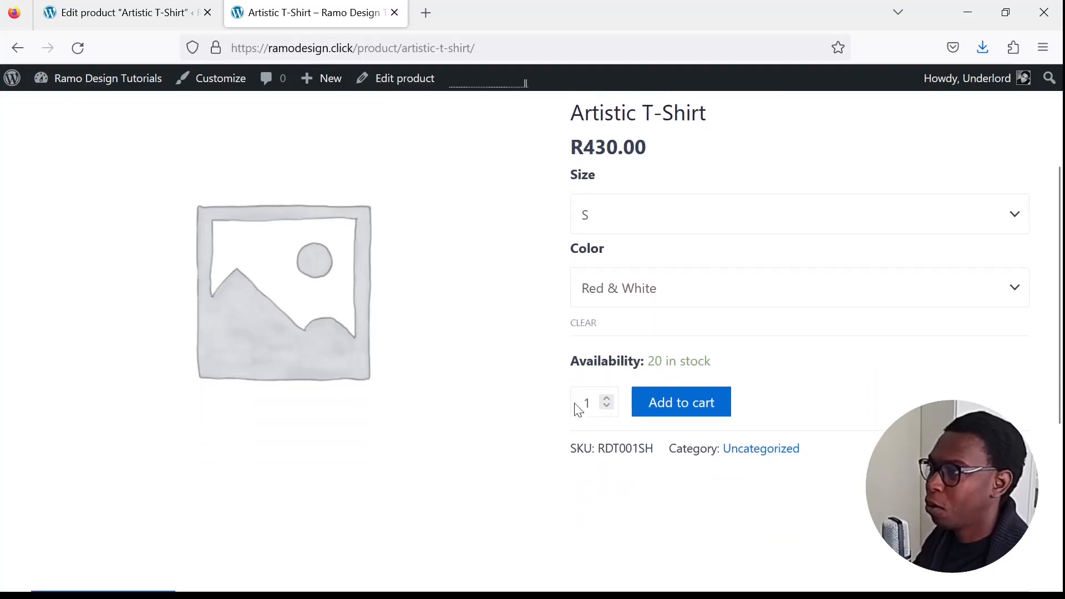
{"action": "scroll", "coordinate": [644, 274], "scroll_direction": "up", "scroll_amount": 4}
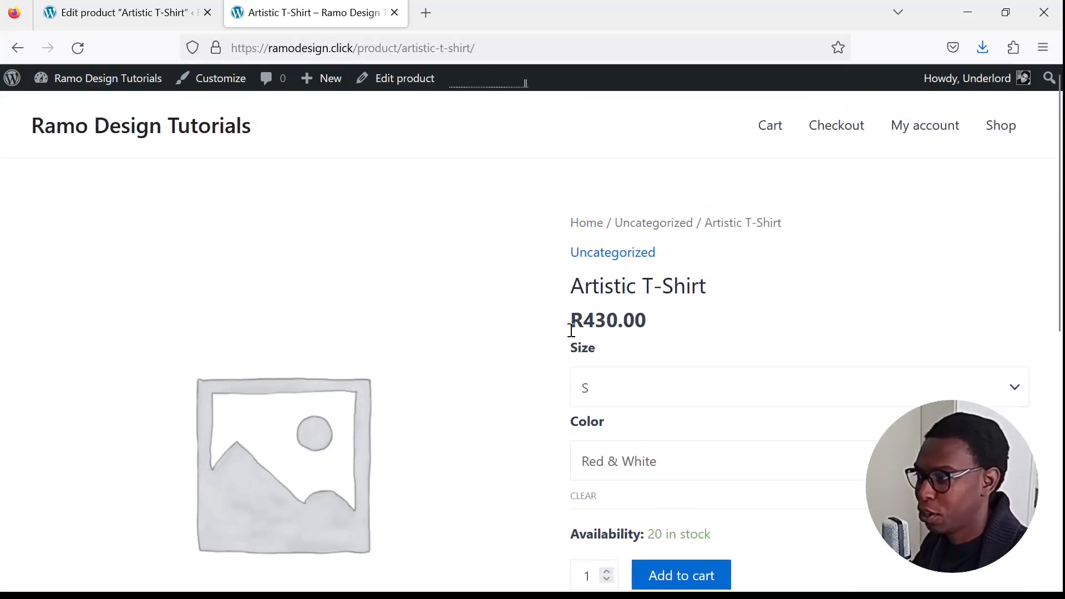
{"action": "scroll", "coordinate": [614, 377], "scroll_direction": "down", "scroll_amount": 2}
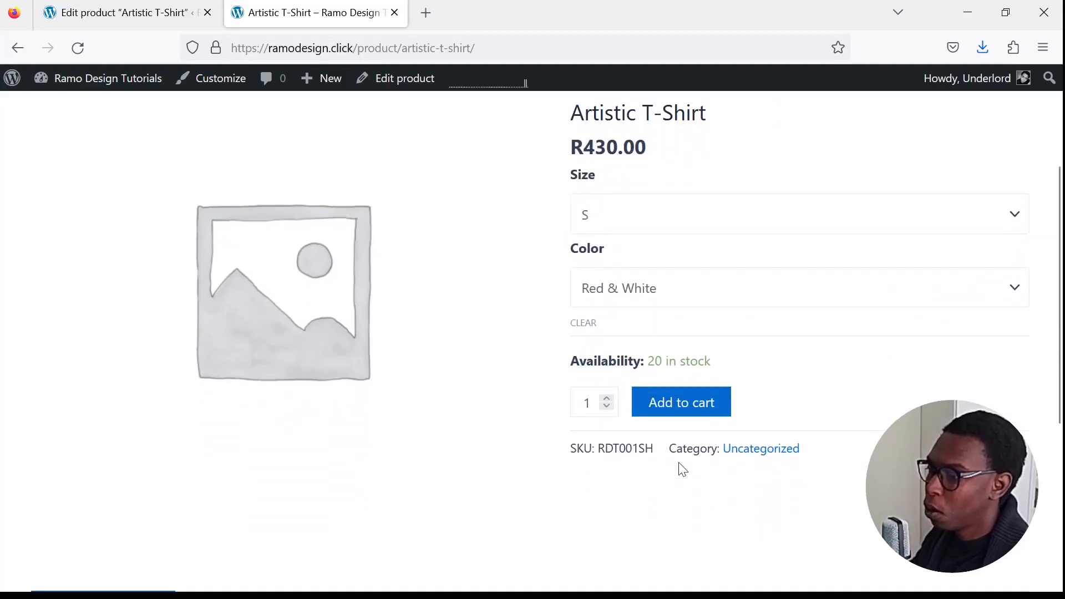
{"action": "scroll", "coordinate": [637, 447], "scroll_direction": "up", "scroll_amount": 4}
{"action": "scroll", "coordinate": [366, 329], "scroll_direction": "down", "scroll_amount": 4}
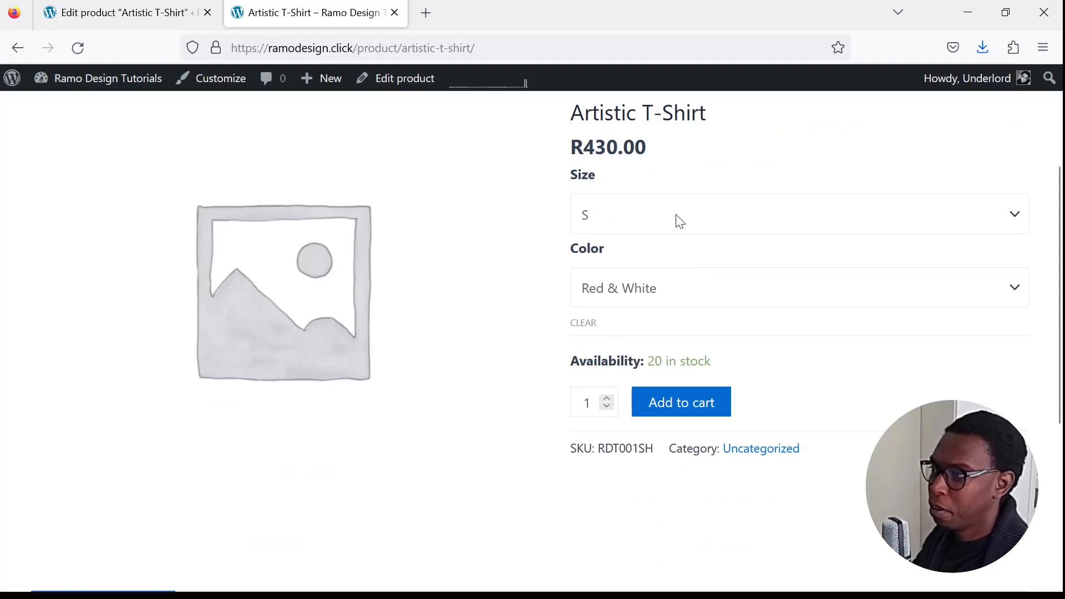
{"action": "scroll", "coordinate": [516, 331], "scroll_direction": "up", "scroll_amount": 3}
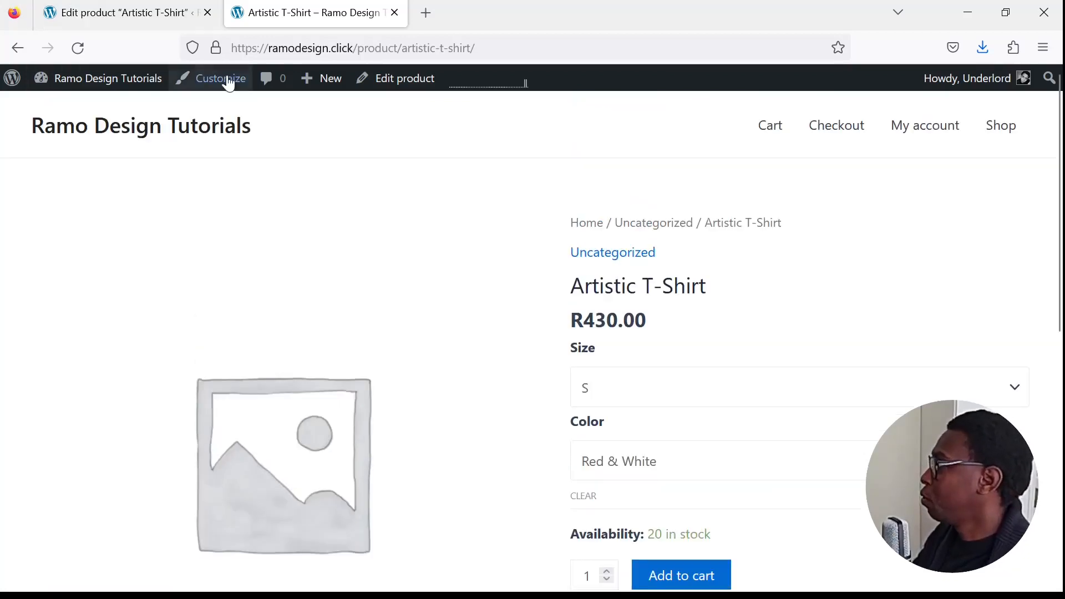
{"action": "scroll", "coordinate": [383, 350], "scroll_direction": "down", "scroll_amount": 2}
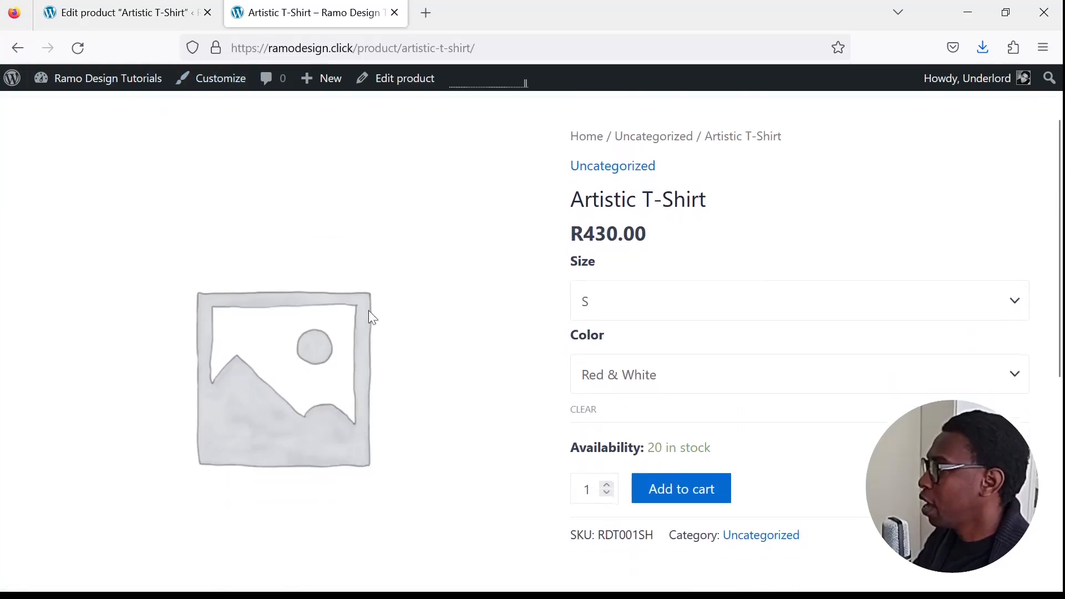
- Return to editing the Artistic T-Shirt product and expand all of its variations
{"action": "left_click", "coordinate": [207, 12]}
{"action": "left_click", "coordinate": [411, 78]}
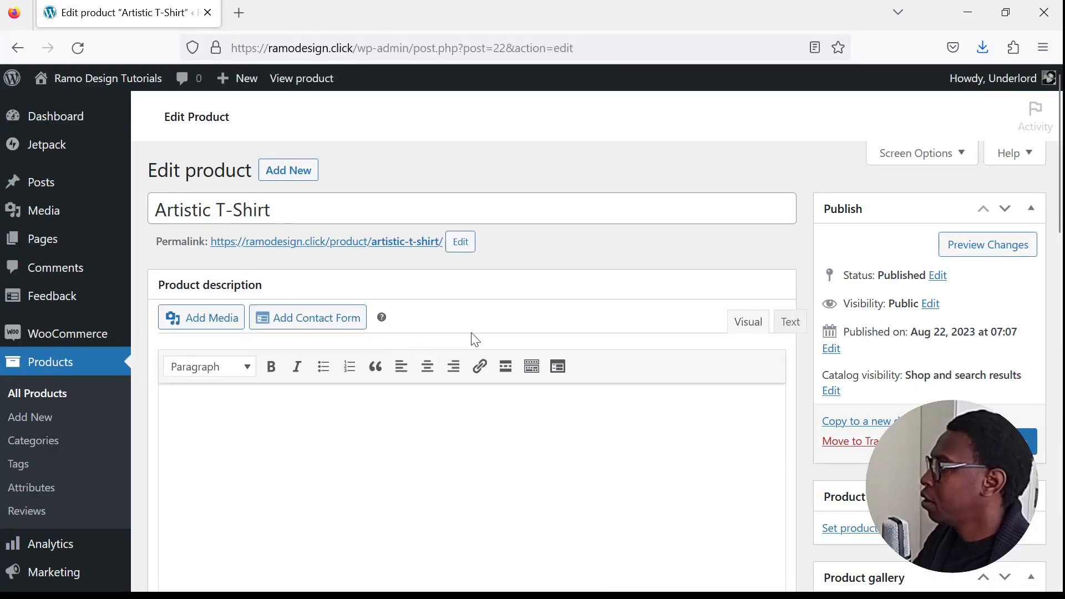
{"action": "scroll", "coordinate": [603, 333], "scroll_direction": "down", "scroll_amount": 10}
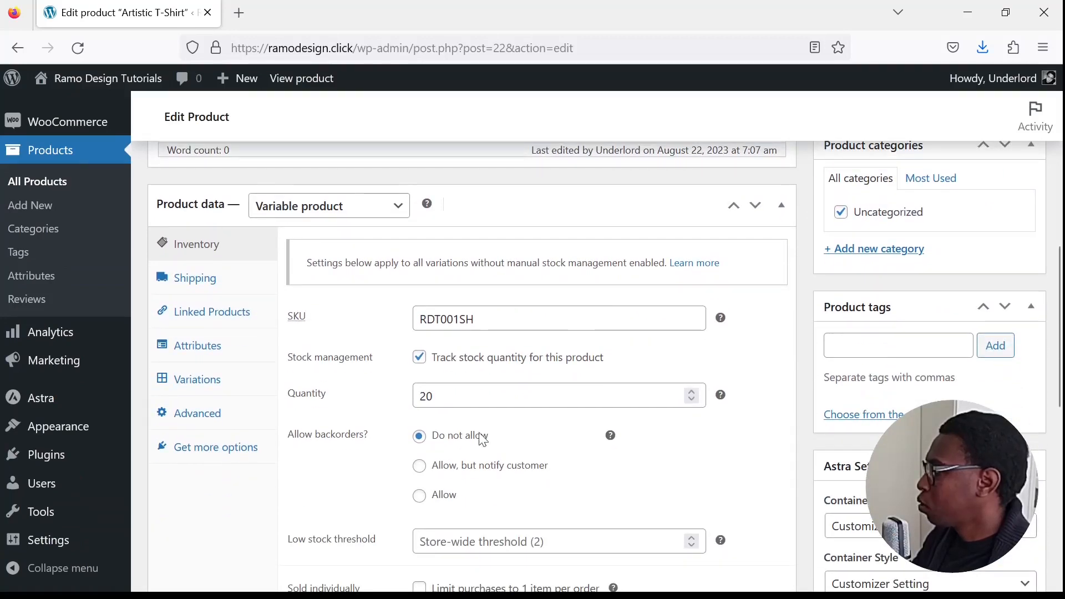
{"action": "scroll", "coordinate": [428, 397], "scroll_direction": "down", "scroll_amount": 2}
{"action": "scroll", "coordinate": [435, 411], "scroll_direction": "up", "scroll_amount": 2}
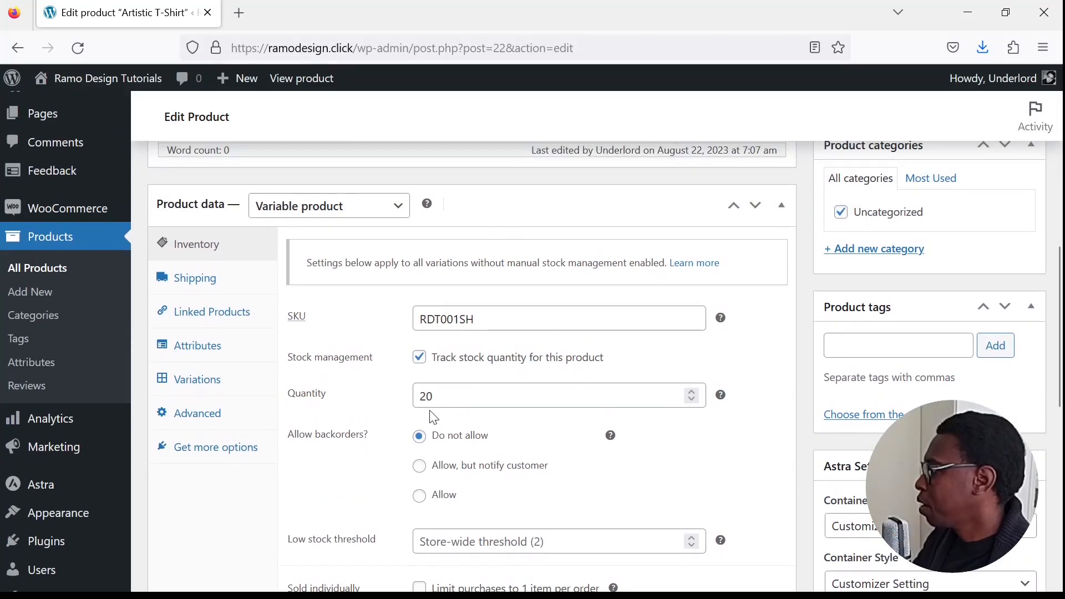
{"action": "left_click", "coordinate": [192, 383]}
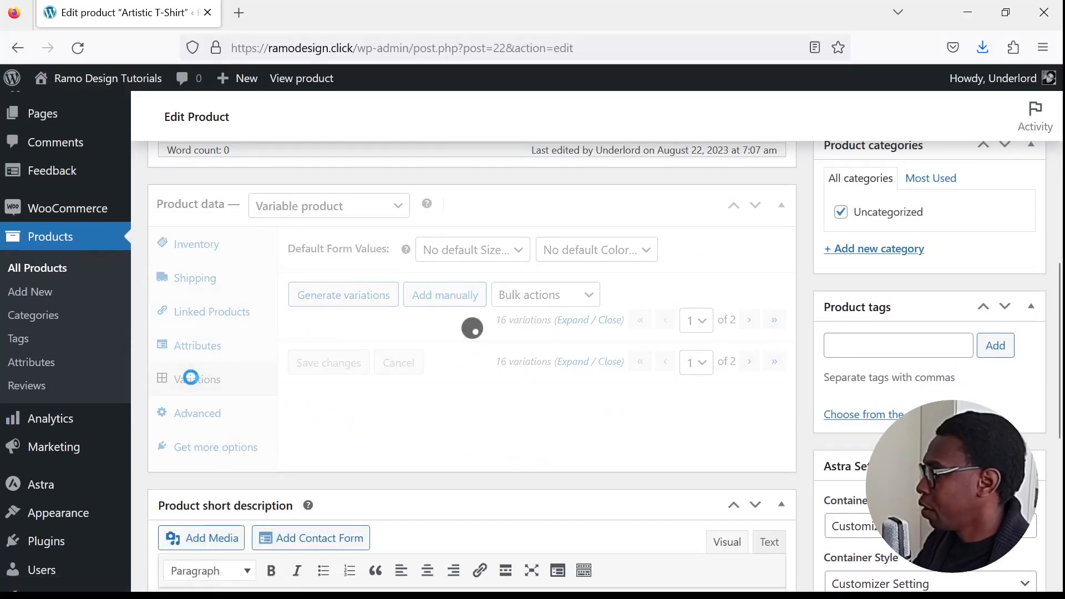
{"action": "scroll", "coordinate": [608, 456], "scroll_direction": "down", "scroll_amount": 2}
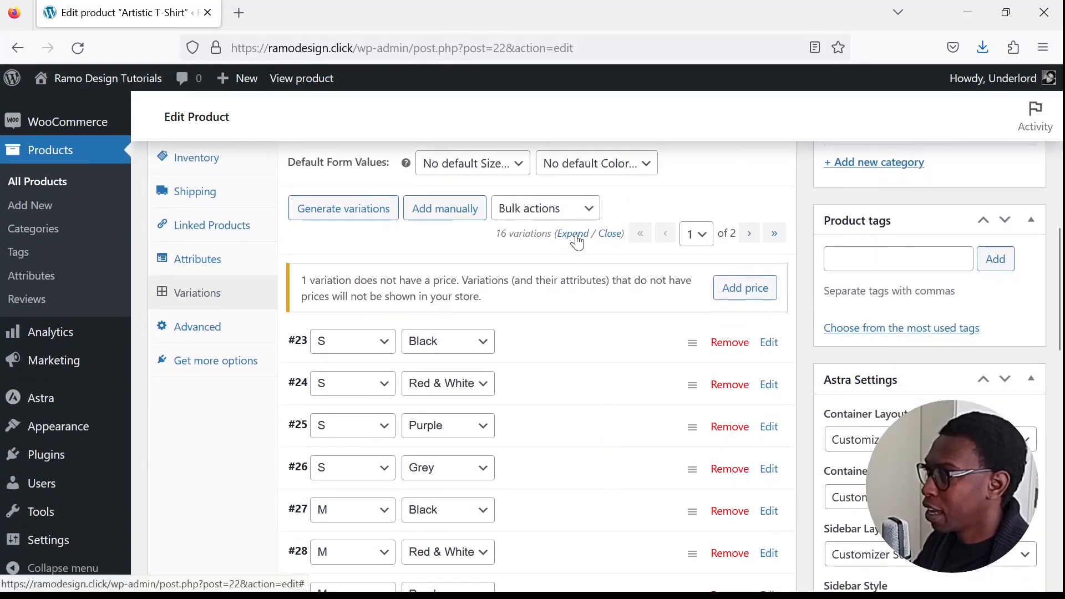
{"action": "left_click", "coordinate": [575, 234]}
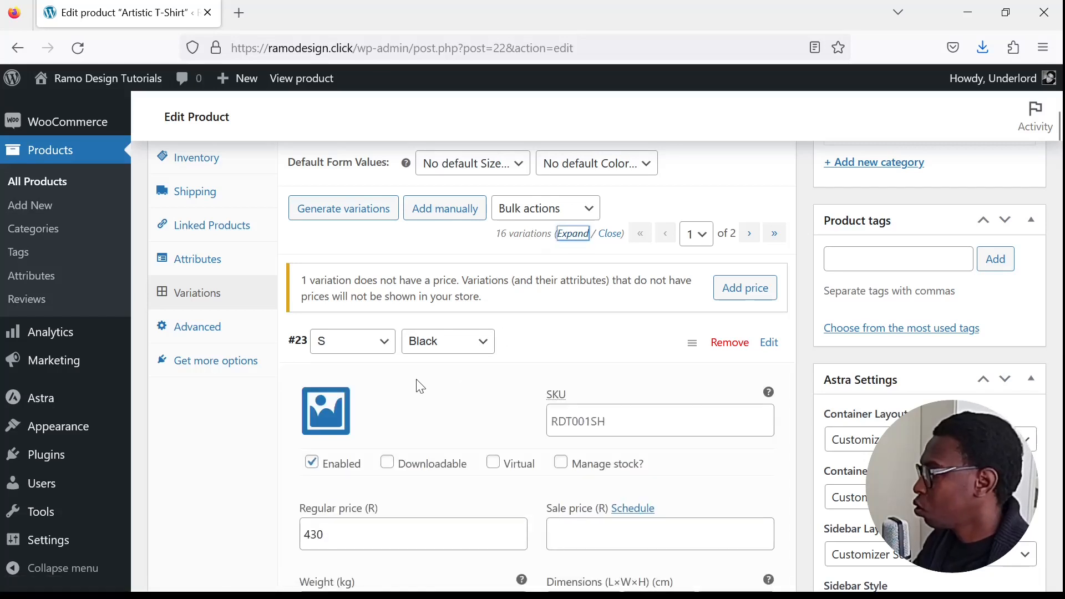
- Upload the T-shirt images to the media library and set t-shirt-04.jpg as the S, Black variation's image
{"action": "scroll", "coordinate": [409, 347], "scroll_direction": "down", "scroll_amount": 2}
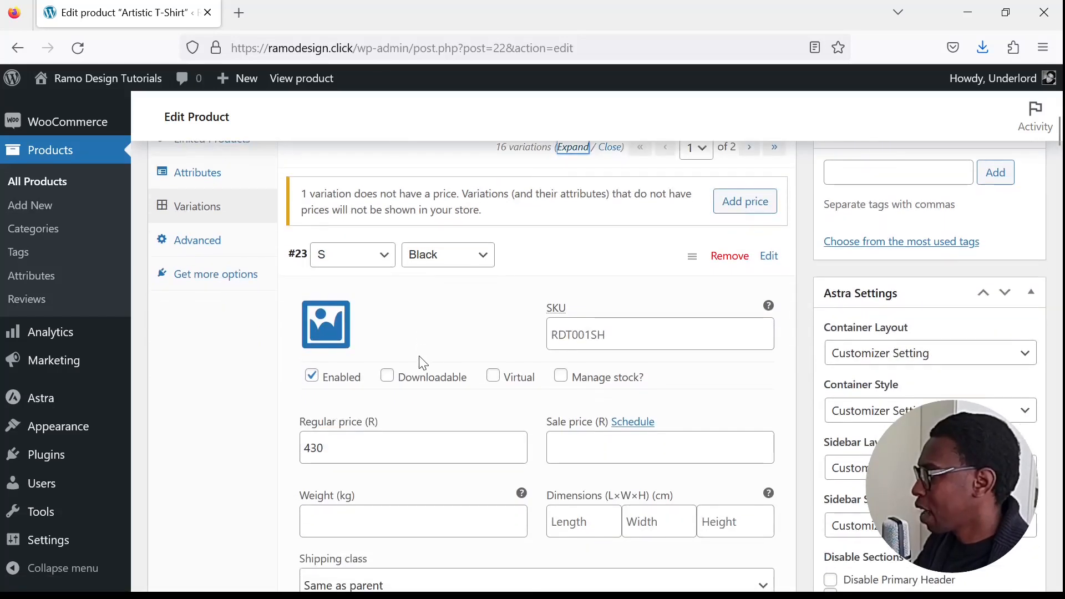
{"action": "left_click", "coordinate": [333, 339]}
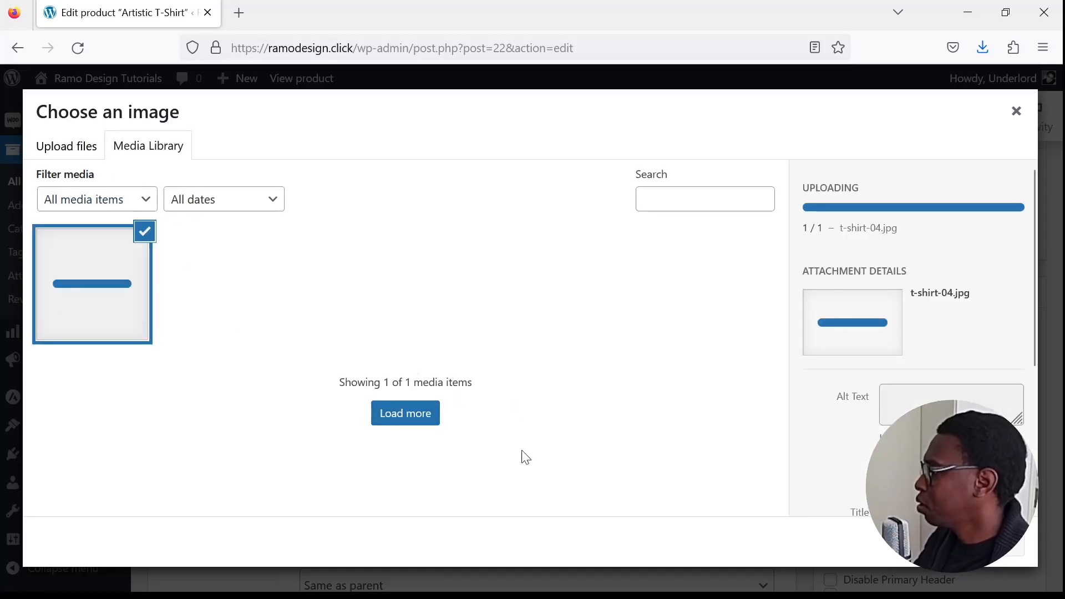
{"action": "left_click", "coordinate": [82, 150]}
{"action": "left_click", "coordinate": [573, 366]}
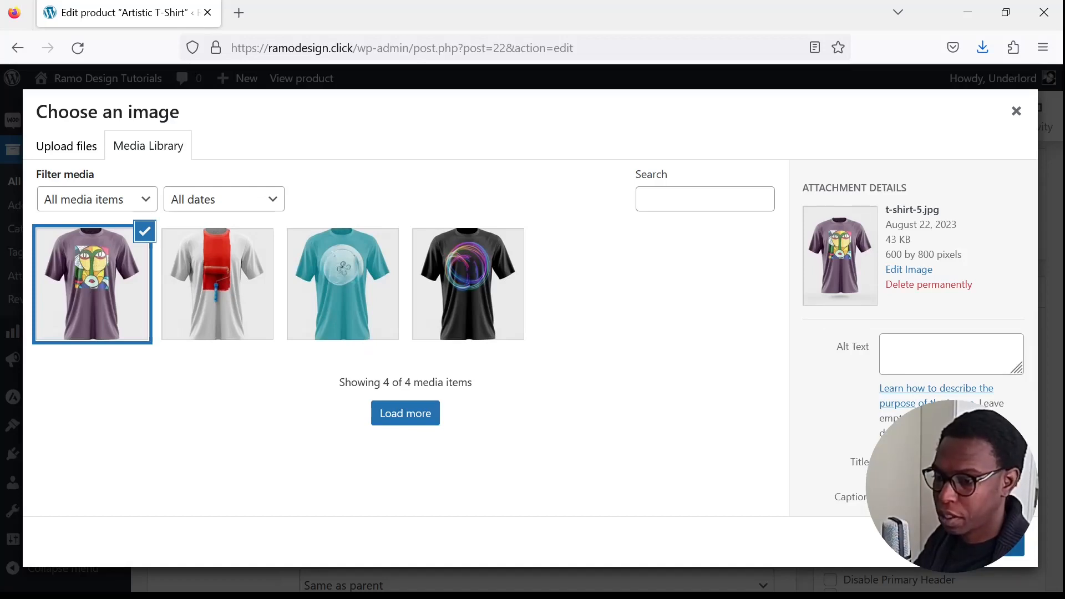
{"action": "left_click", "coordinate": [463, 277]}
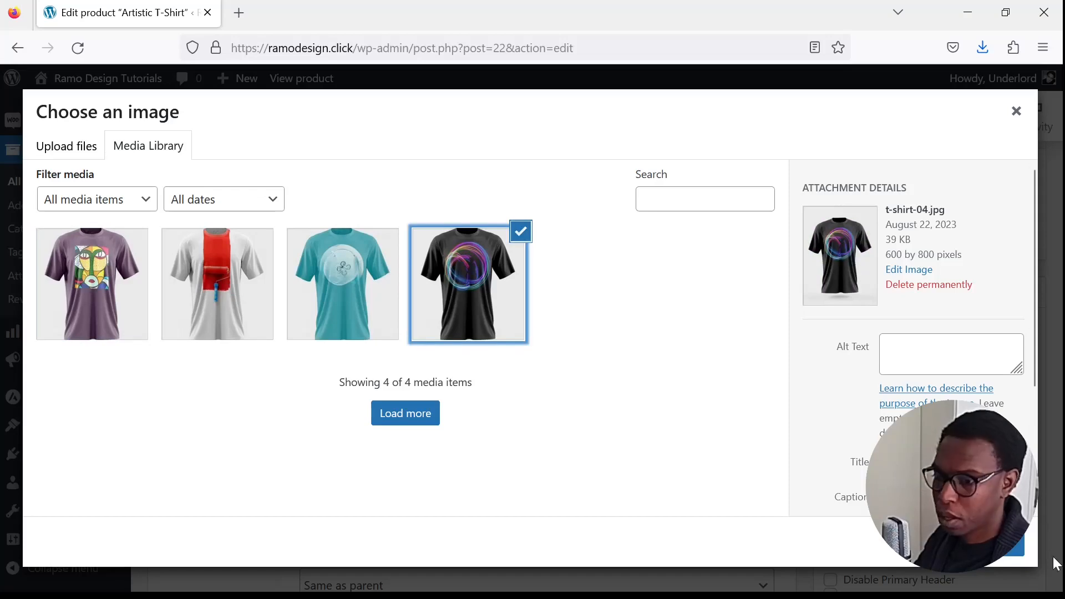
{"action": "left_click", "coordinate": [971, 544]}
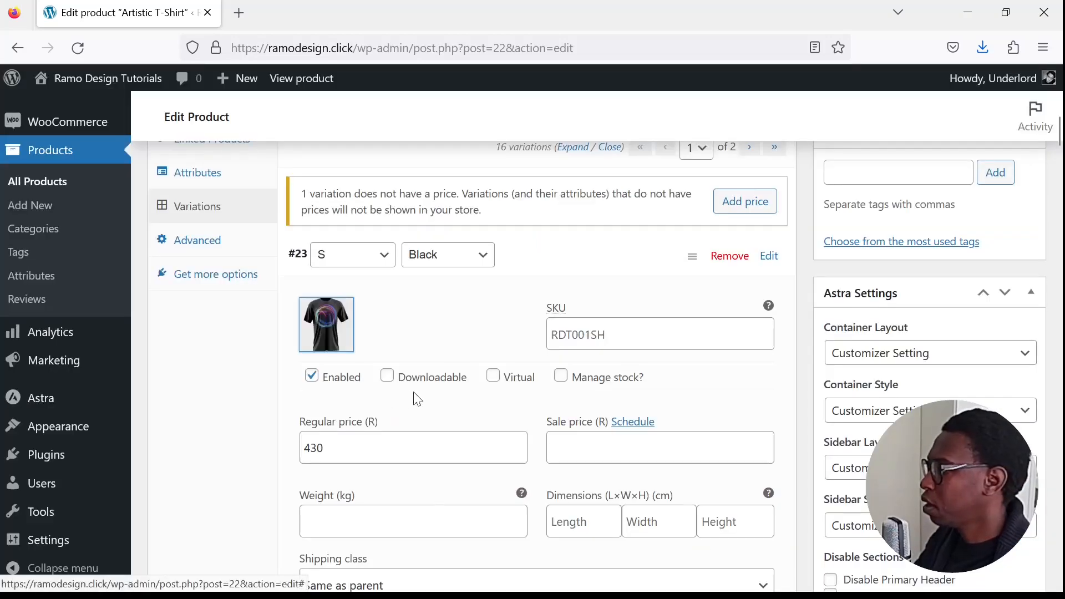
- Set t-shirt-03.jpg, the white shirt with the red paint stripe, as the S, Red & White variation's image
{"action": "scroll", "coordinate": [414, 392], "scroll_direction": "down", "scroll_amount": 3}
{"action": "scroll", "coordinate": [413, 392], "scroll_direction": "down", "scroll_amount": 2}
{"action": "scroll", "coordinate": [413, 392], "scroll_direction": "up", "scroll_amount": 5}
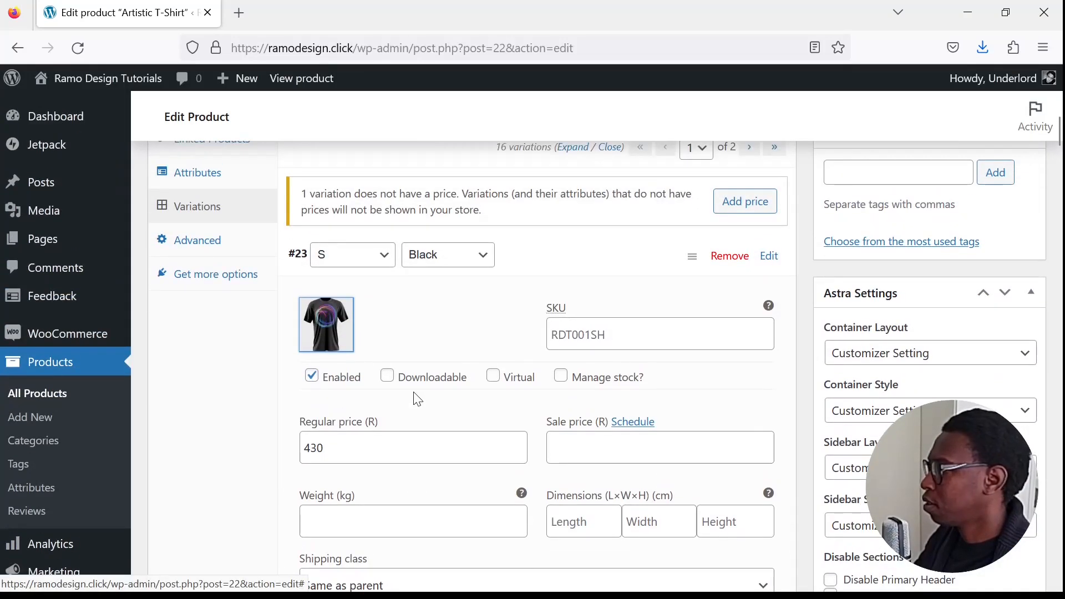
{"action": "scroll", "coordinate": [417, 399], "scroll_direction": "down", "scroll_amount": 5}
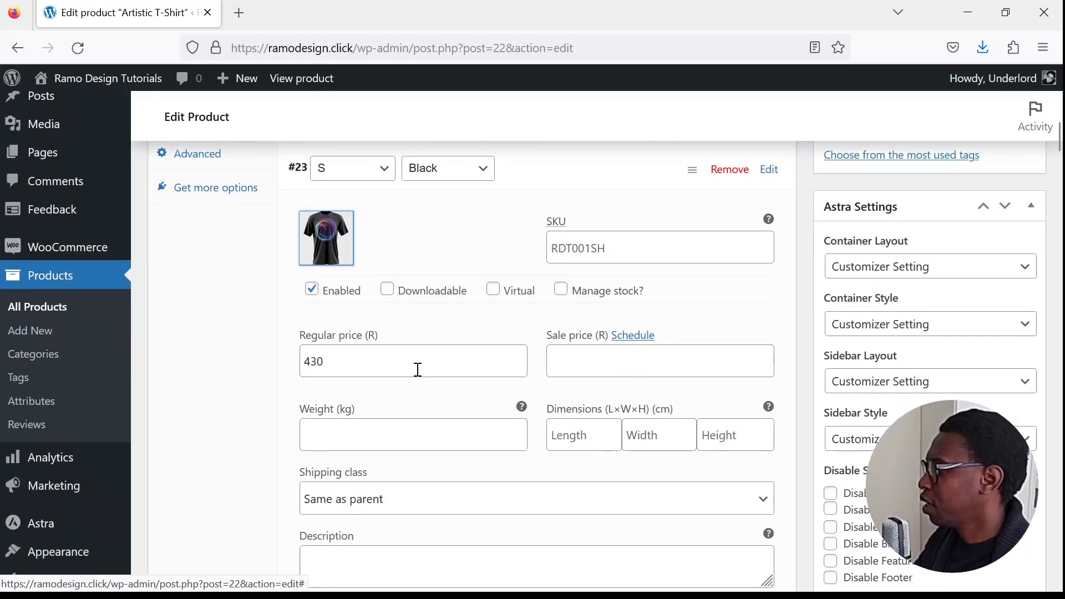
{"action": "scroll", "coordinate": [435, 440], "scroll_direction": "down", "scroll_amount": 1}
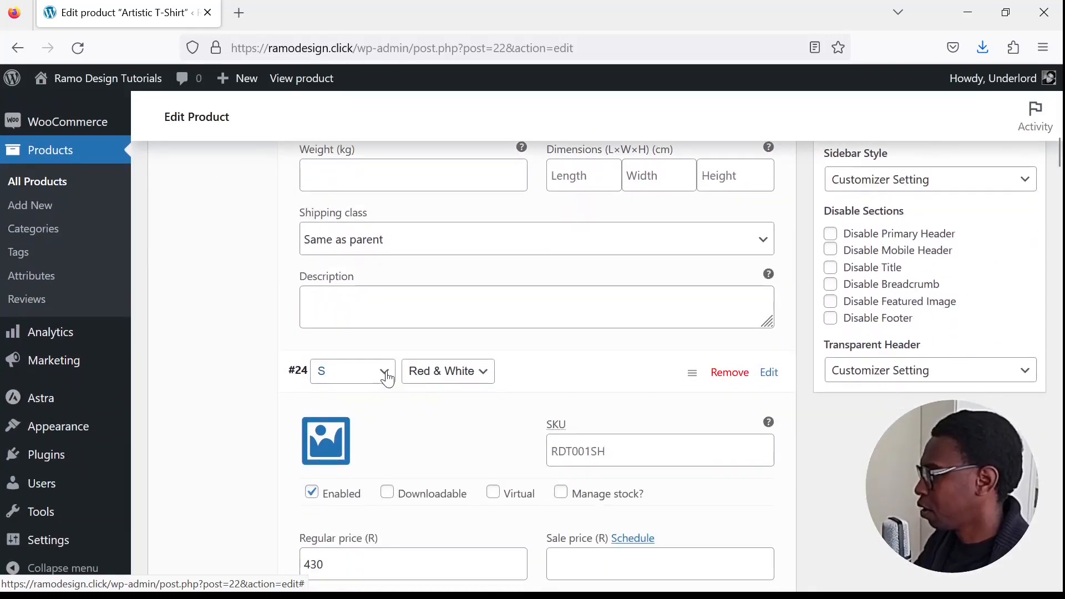
{"action": "left_click", "coordinate": [325, 440]}
{"action": "left_click", "coordinate": [256, 331]}
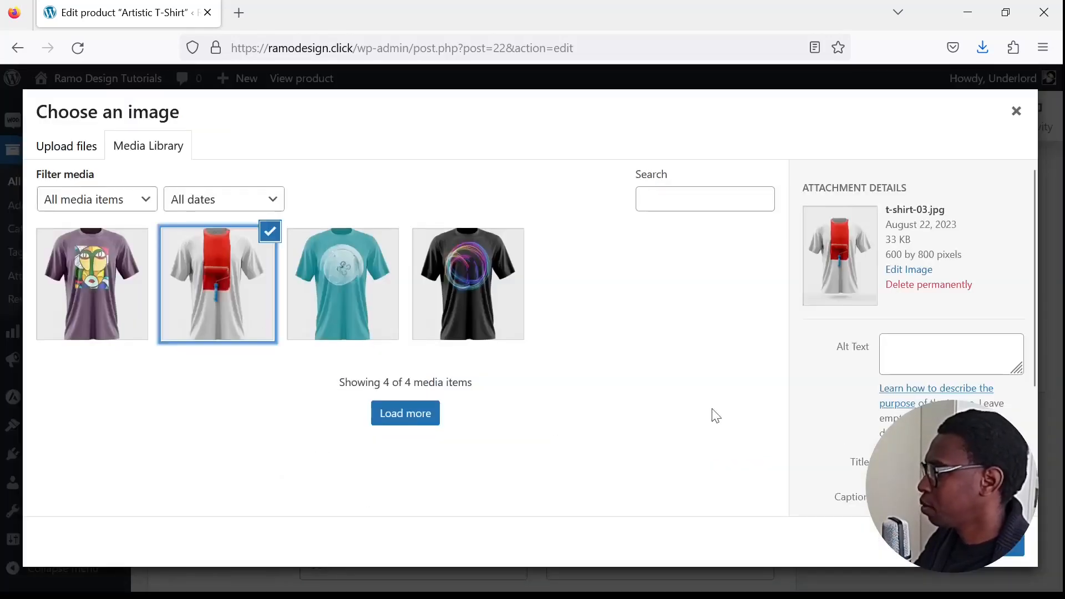
{"action": "key", "text": "Escape"}
- Set t-shirt-5.jpg, the purple shirt, as the S, Purple variation's image
{"action": "scroll", "coordinate": [733, 457], "scroll_direction": "down", "scroll_amount": 10}
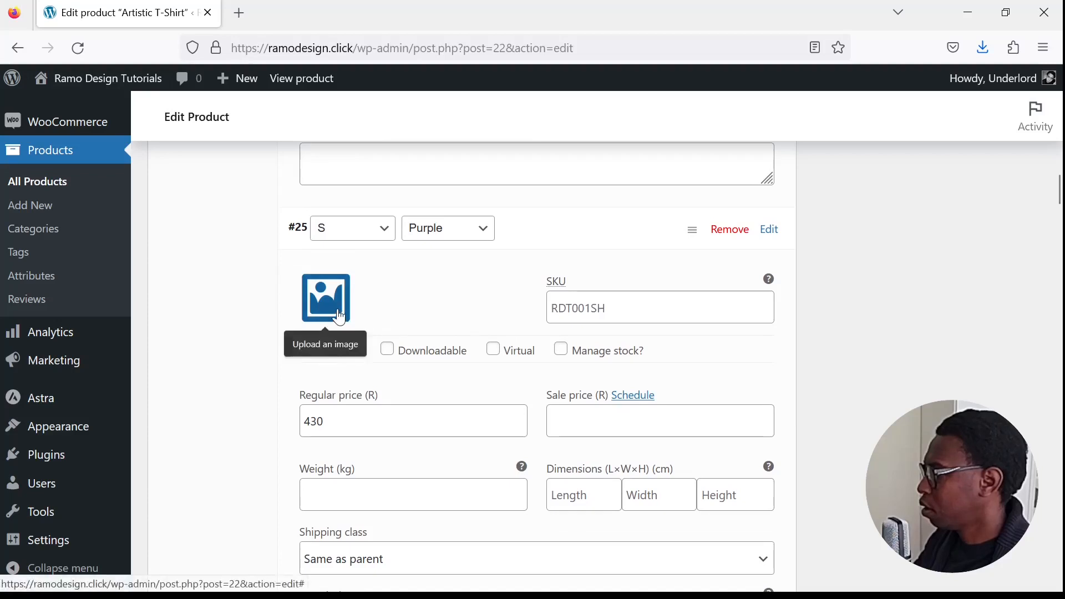
{"action": "scroll", "coordinate": [428, 307], "scroll_direction": "up", "scroll_amount": 2}
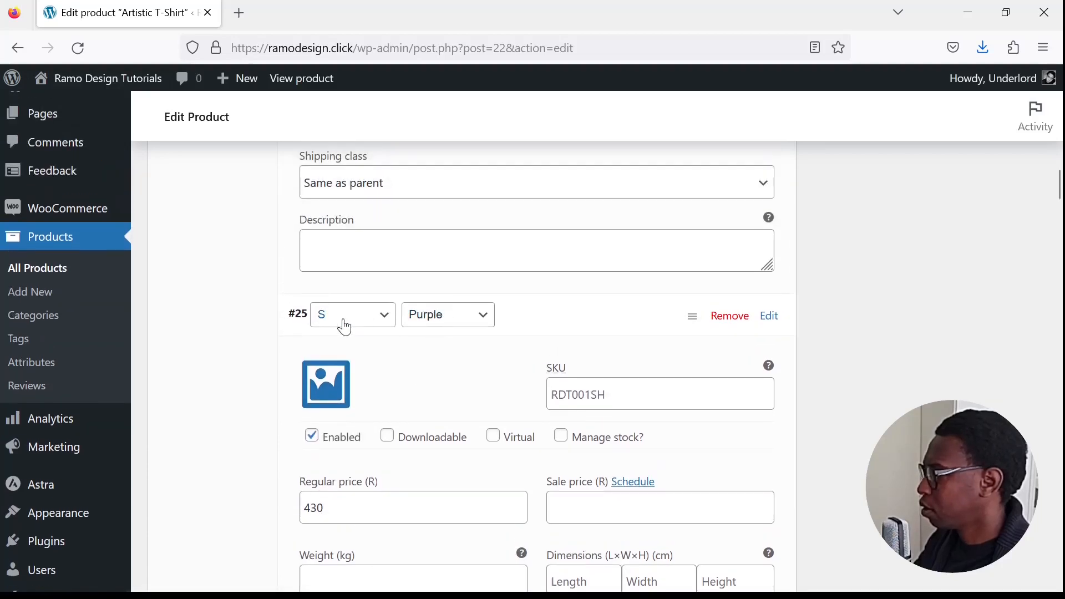
{"action": "left_click", "coordinate": [330, 387]}
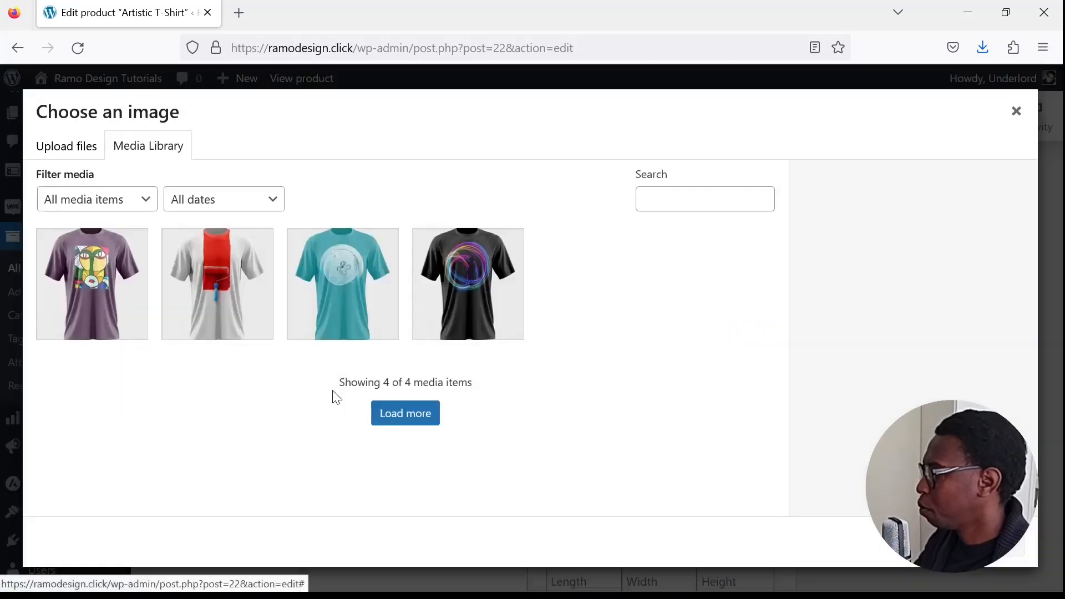
{"action": "left_click", "coordinate": [84, 314]}
{"action": "left_click", "coordinate": [1006, 546]}
- Set the teal T-shirt picture from the media library as the S, Grey variation's image
{"action": "scroll", "coordinate": [532, 417], "scroll_direction": "down", "scroll_amount": 3}
{"action": "scroll", "coordinate": [528, 405], "scroll_direction": "down", "scroll_amount": 3}
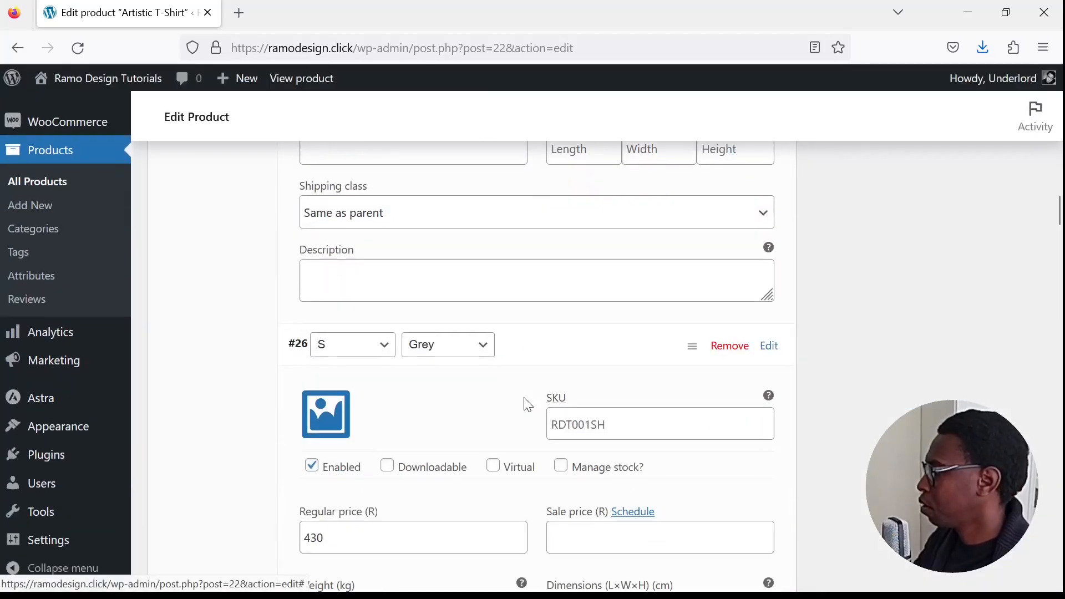
{"action": "scroll", "coordinate": [471, 391], "scroll_direction": "down", "scroll_amount": 2}
{"action": "left_click", "coordinate": [349, 334]}
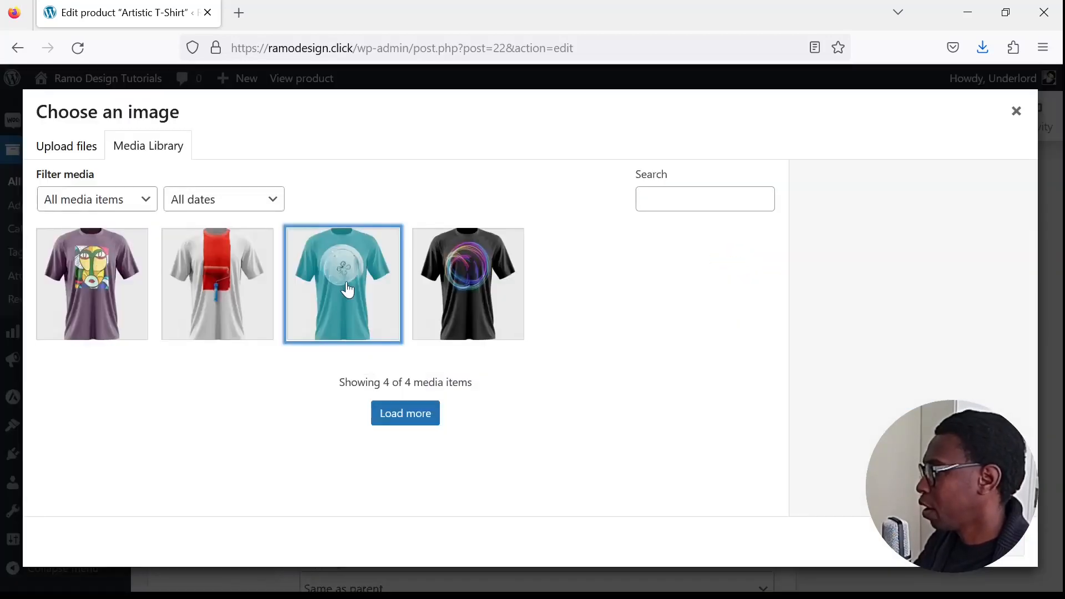
{"action": "left_click", "coordinate": [339, 332]}
{"action": "left_click", "coordinate": [1007, 546]}
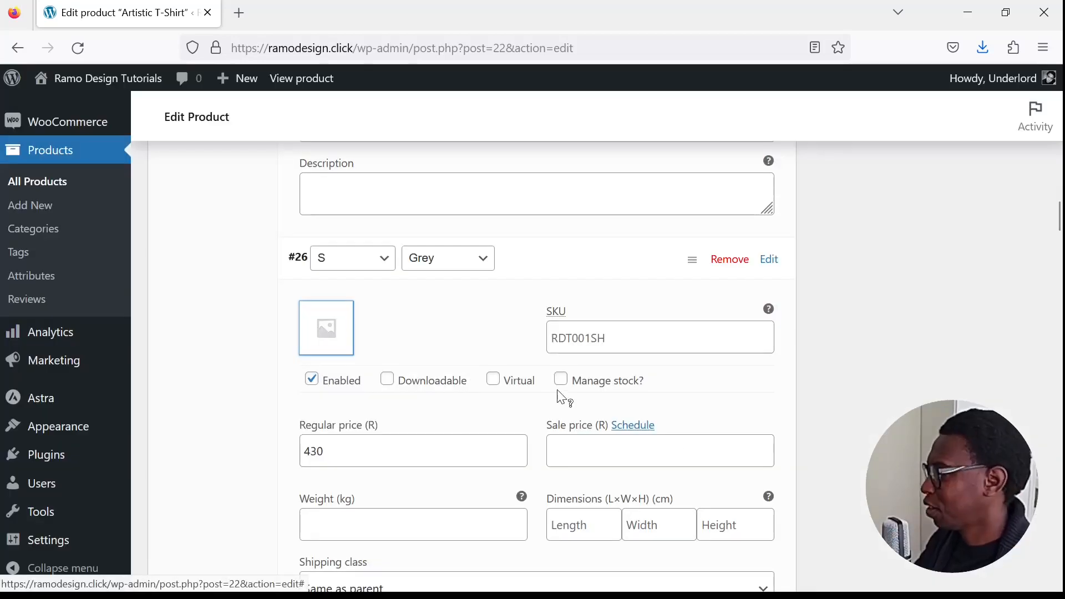
- Set t-shirt-04.jpg, the black shirt, as the M, Black variation's image
{"action": "scroll", "coordinate": [554, 397], "scroll_direction": "down", "scroll_amount": 4}
{"action": "scroll", "coordinate": [465, 397], "scroll_direction": "down", "scroll_amount": 4}
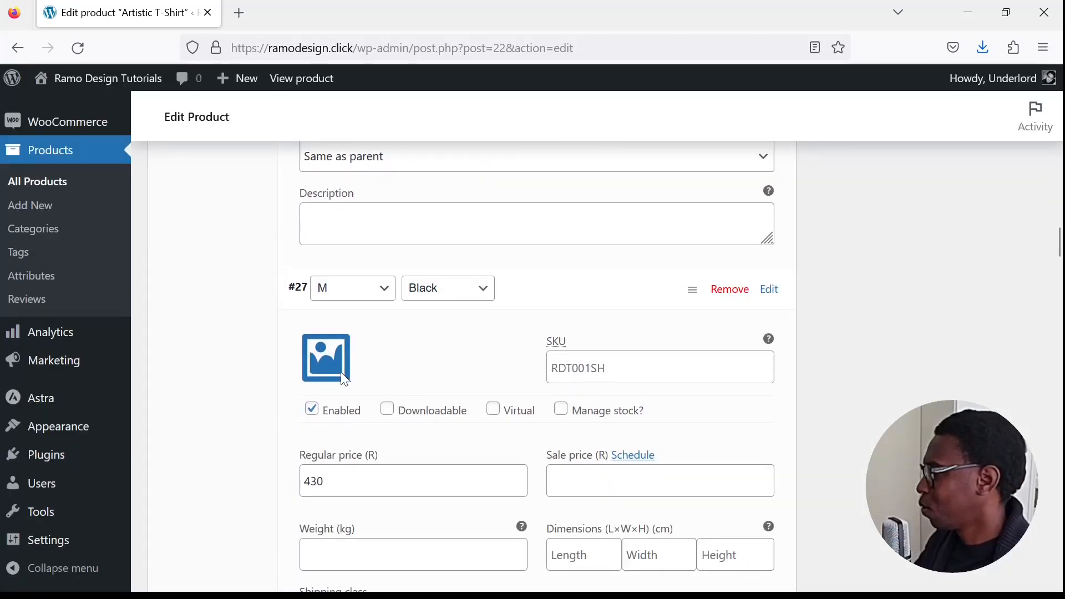
{"action": "left_click", "coordinate": [332, 358]}
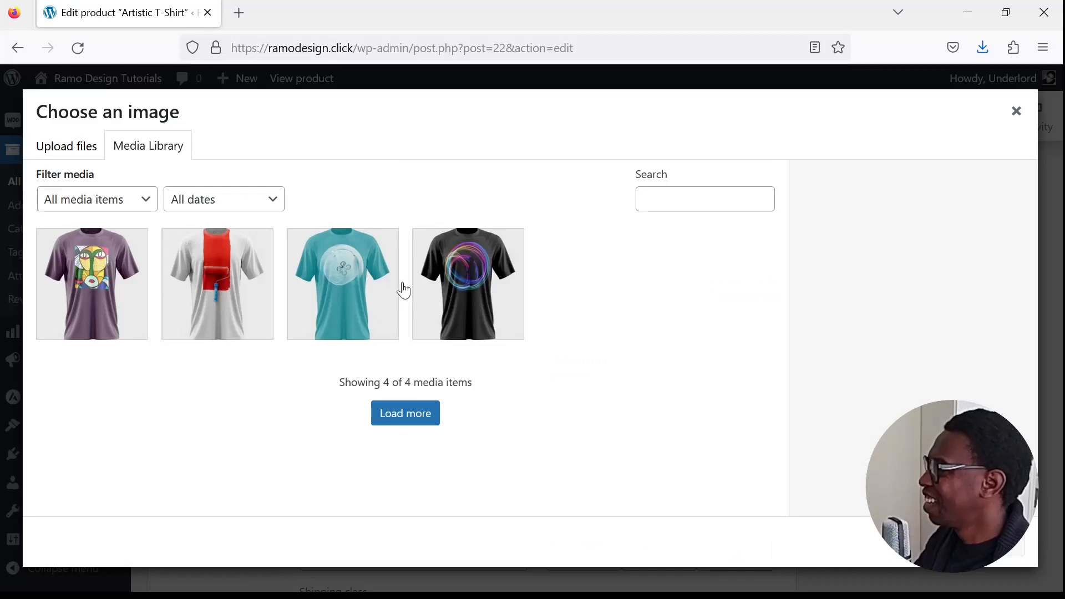
{"action": "left_click", "coordinate": [478, 316]}
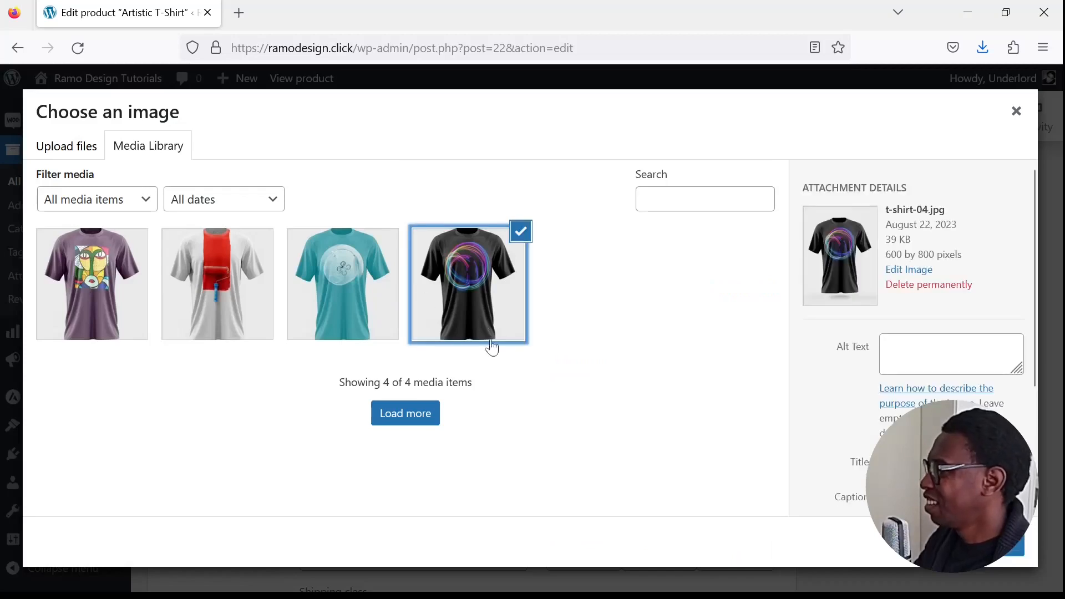
{"action": "left_click", "coordinate": [995, 555]}
- Set the white shirt with the red paint stripe as the M, Red & White variation's image
{"action": "scroll", "coordinate": [427, 380], "scroll_direction": "down", "scroll_amount": 9}
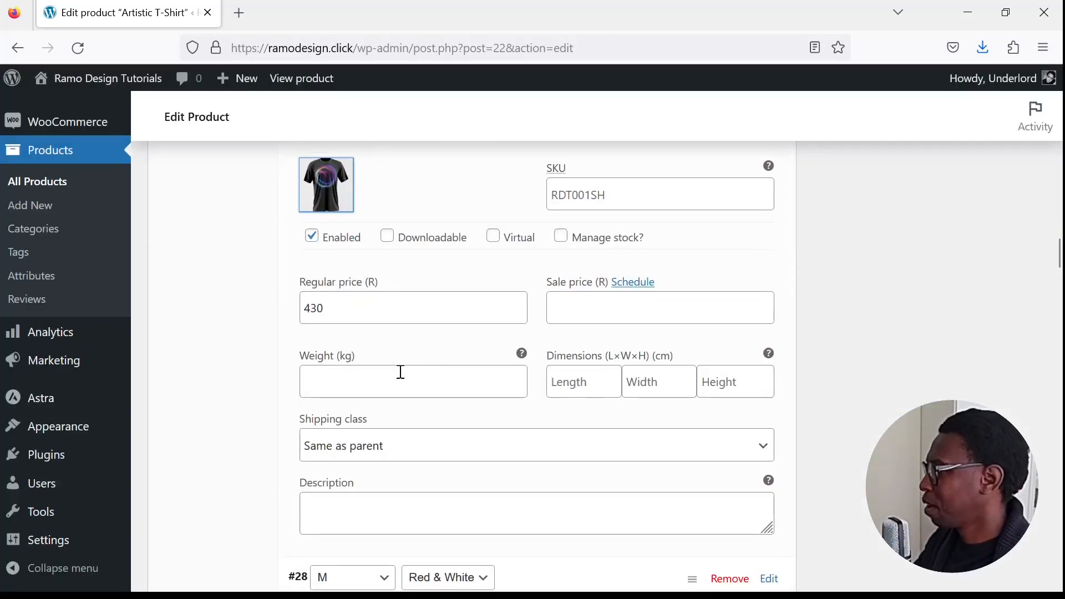
{"action": "left_click", "coordinate": [326, 301]}
{"action": "left_click", "coordinate": [217, 284]}
{"action": "left_click", "coordinate": [998, 547]}
- Set t-shirt-5.jpg, the purple shirt, as the M, Purple variation's image
{"action": "scroll", "coordinate": [634, 442], "scroll_direction": "down", "scroll_amount": 5}
{"action": "left_click", "coordinate": [326, 422]}
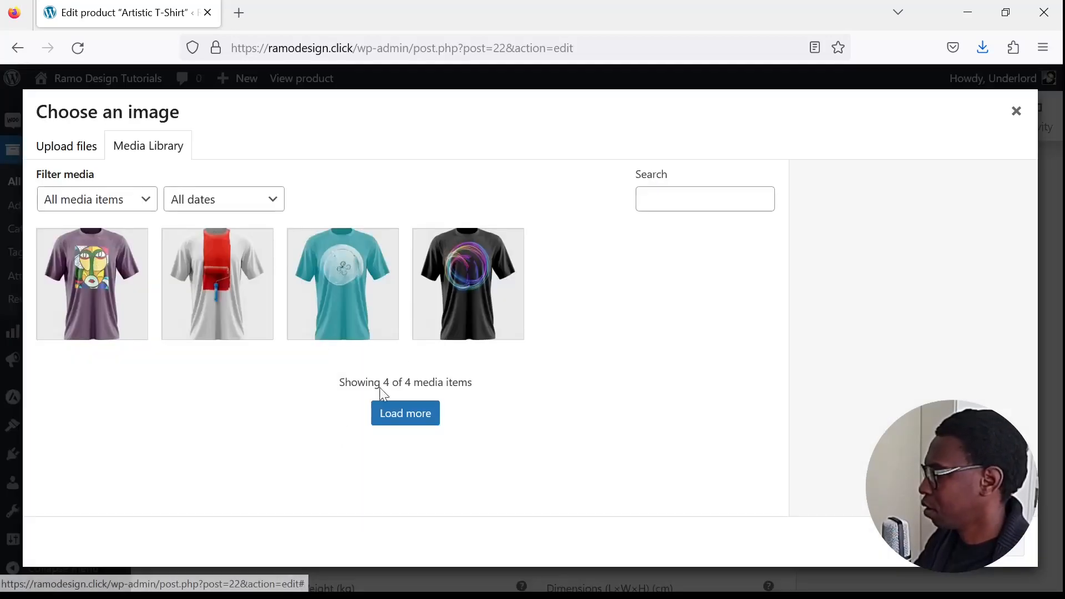
{"action": "left_click", "coordinate": [114, 285]}
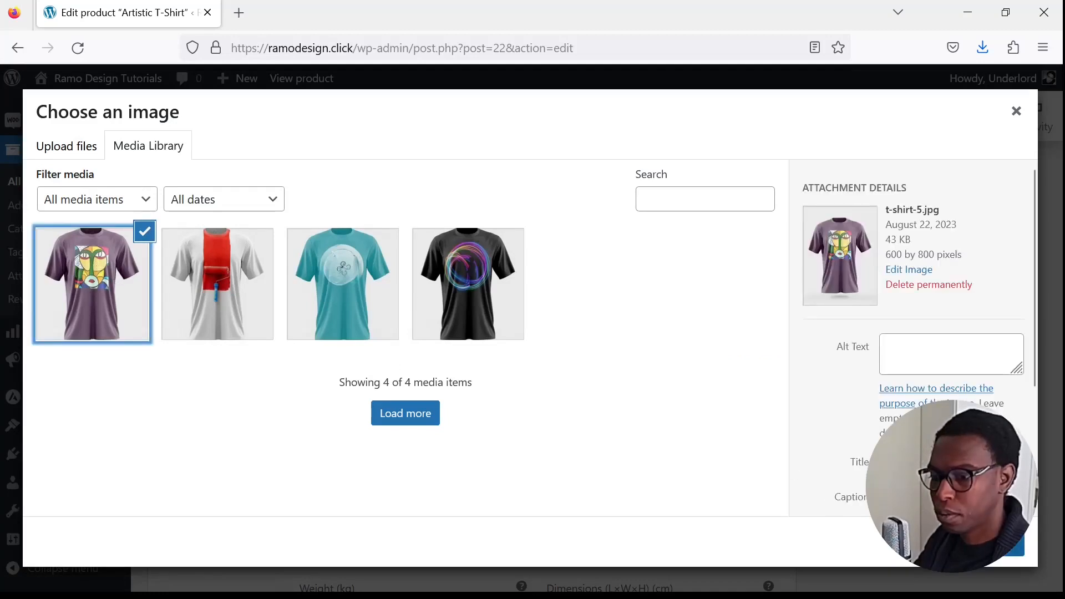
{"action": "left_click", "coordinate": [976, 546]}
- Set t-shirt-02.jpg, the teal shirt, as the M, Grey variation's image
{"action": "scroll", "coordinate": [420, 411], "scroll_direction": "down", "scroll_amount": 6}
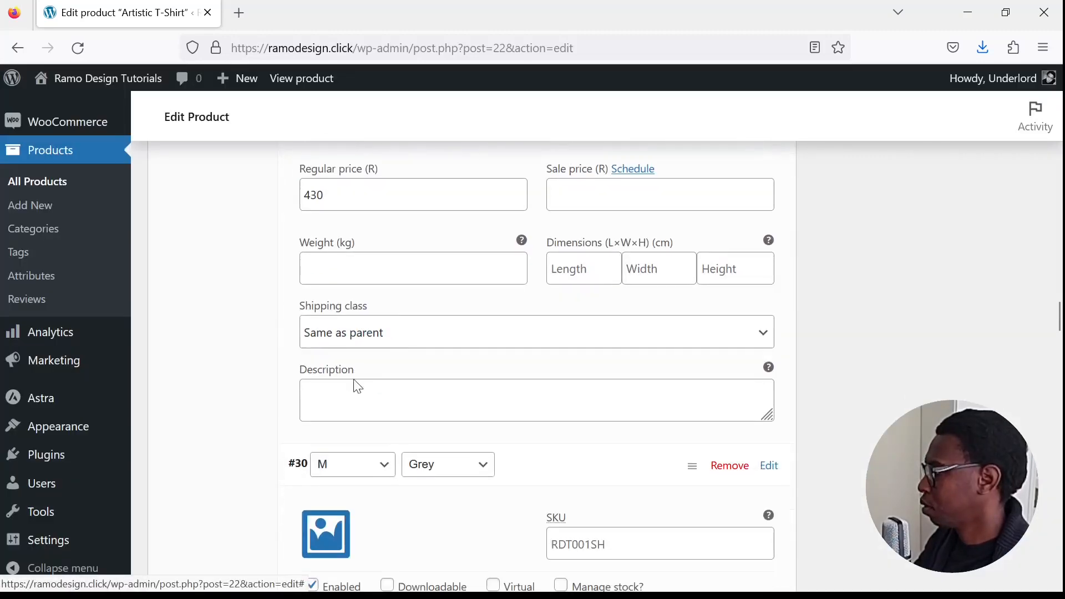
{"action": "left_click", "coordinate": [345, 440]}
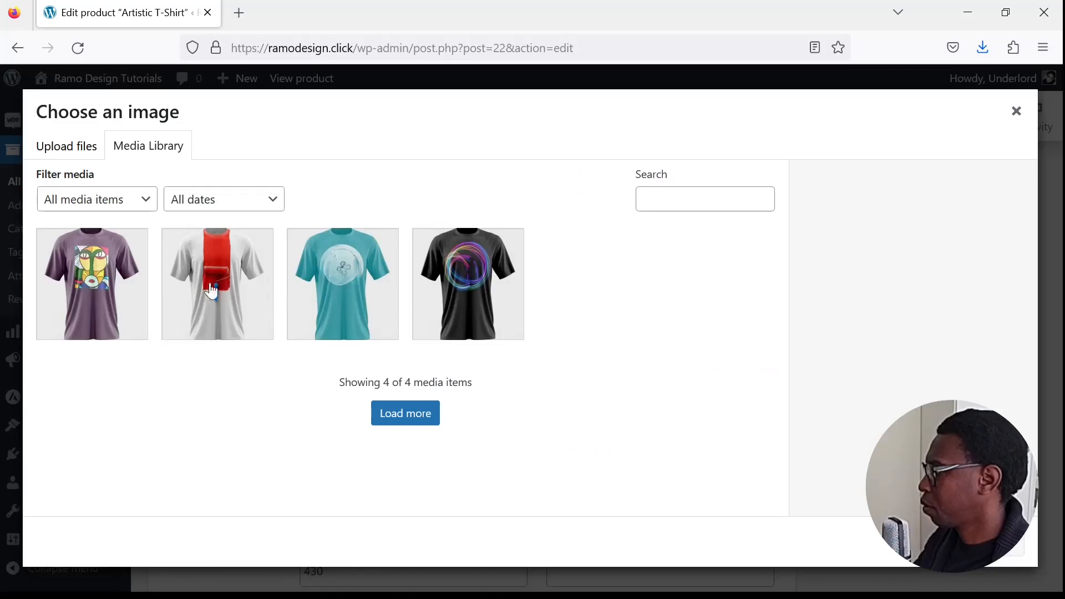
{"action": "left_click", "coordinate": [352, 292]}
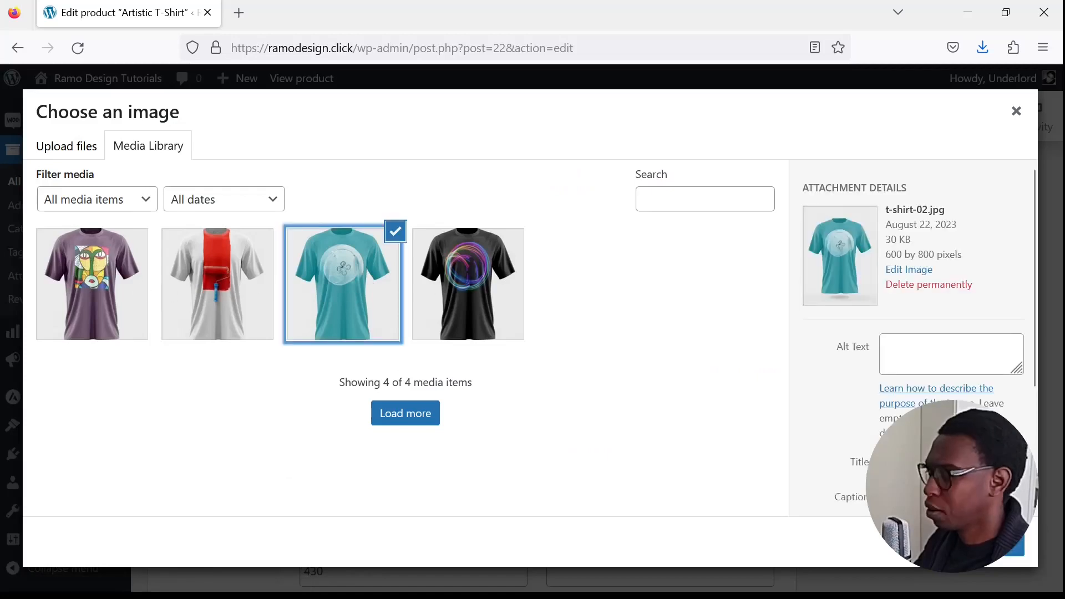
{"action": "left_click", "coordinate": [976, 546]}
- Set the black T-shirt picture from the media library as the L, Black variation's image
{"action": "scroll", "coordinate": [433, 442], "scroll_direction": "down", "scroll_amount": 10}
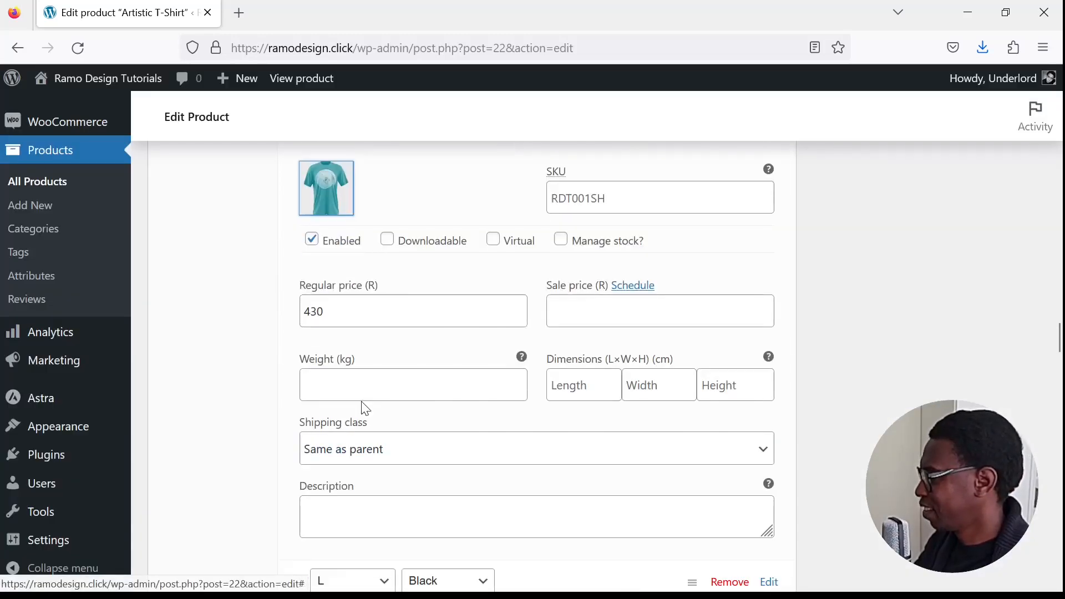
{"action": "left_click", "coordinate": [326, 309]}
{"action": "left_click", "coordinate": [468, 304]}
{"action": "left_click", "coordinate": [976, 546]}
- Set t-shirt-03.jpg, the white shirt with the red paint stripe, as the L, Red & White variation's image
{"action": "scroll", "coordinate": [344, 415], "scroll_direction": "down", "scroll_amount": 8}
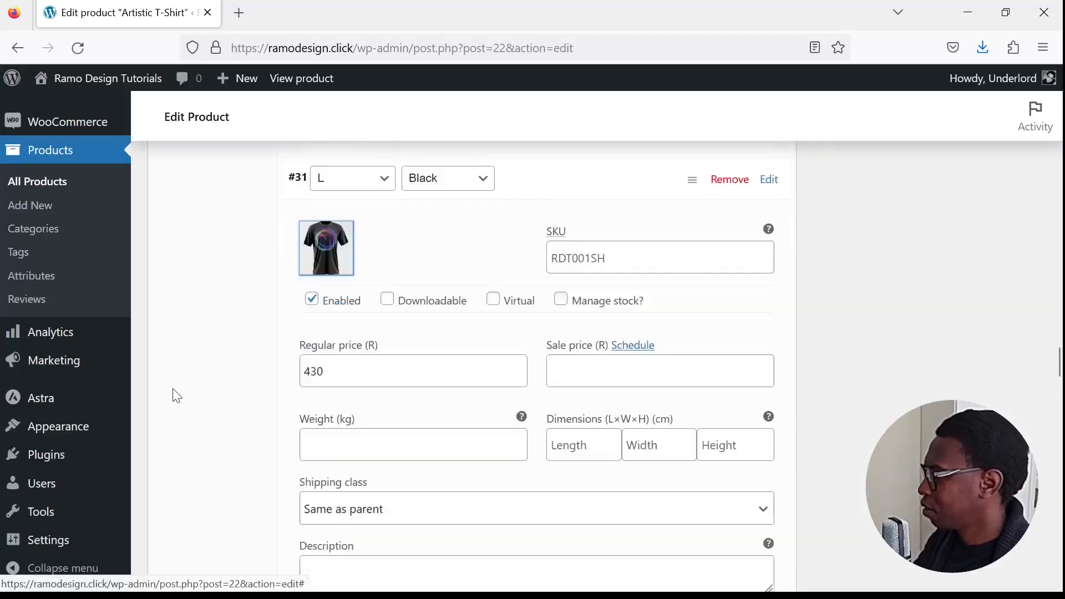
{"action": "left_click", "coordinate": [338, 346]}
{"action": "left_click", "coordinate": [255, 322]}
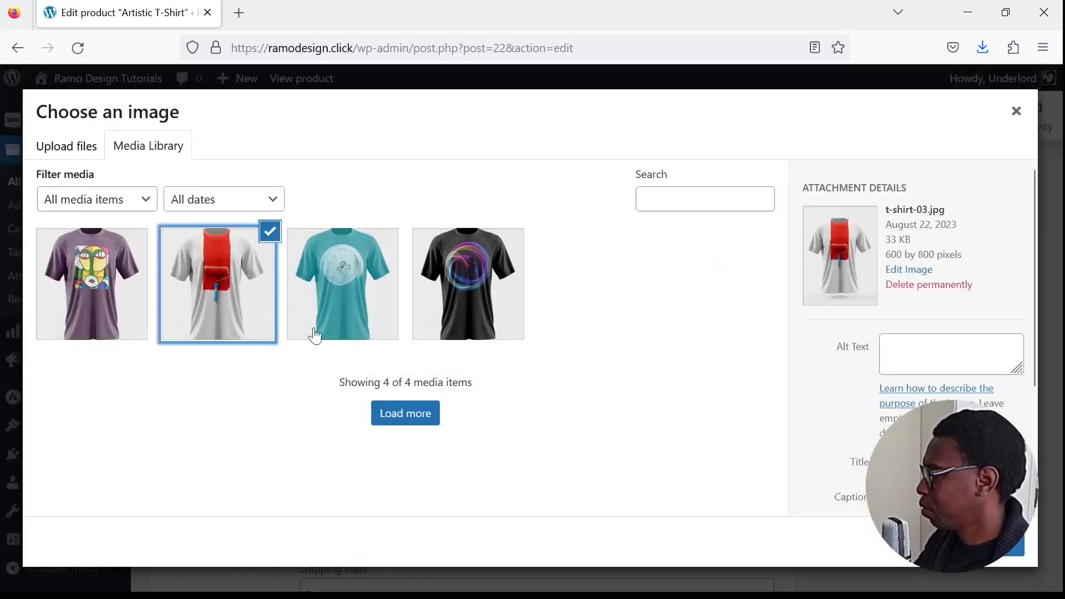
{"action": "left_click", "coordinate": [976, 546]}
- Set the purple T-shirt picture from the media library as the L, Purple variation's image
{"action": "scroll", "coordinate": [356, 385], "scroll_direction": "down", "scroll_amount": 8}
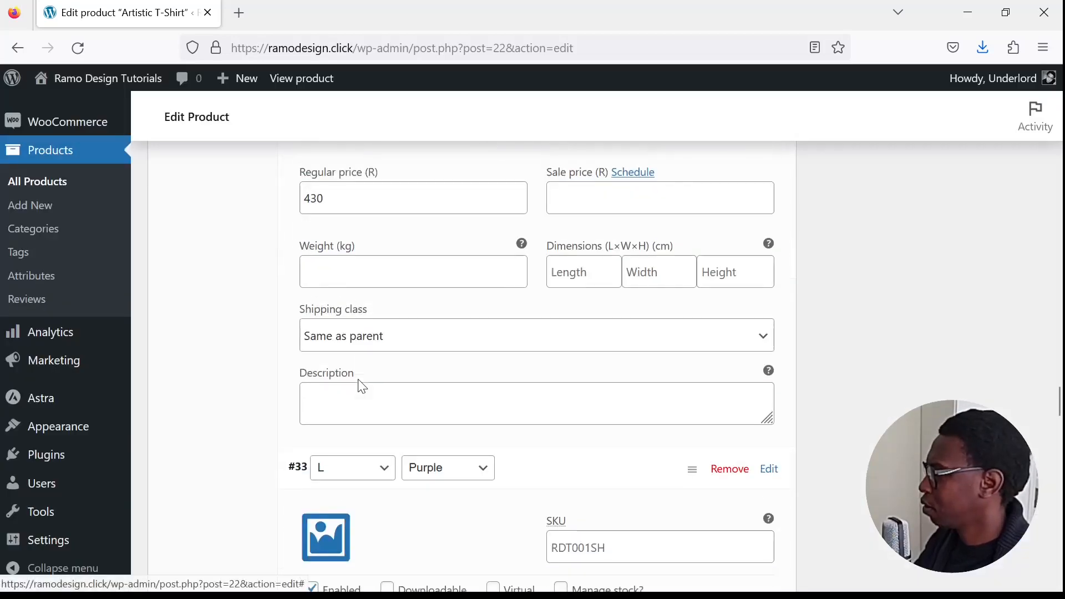
{"action": "left_click", "coordinate": [341, 278]}
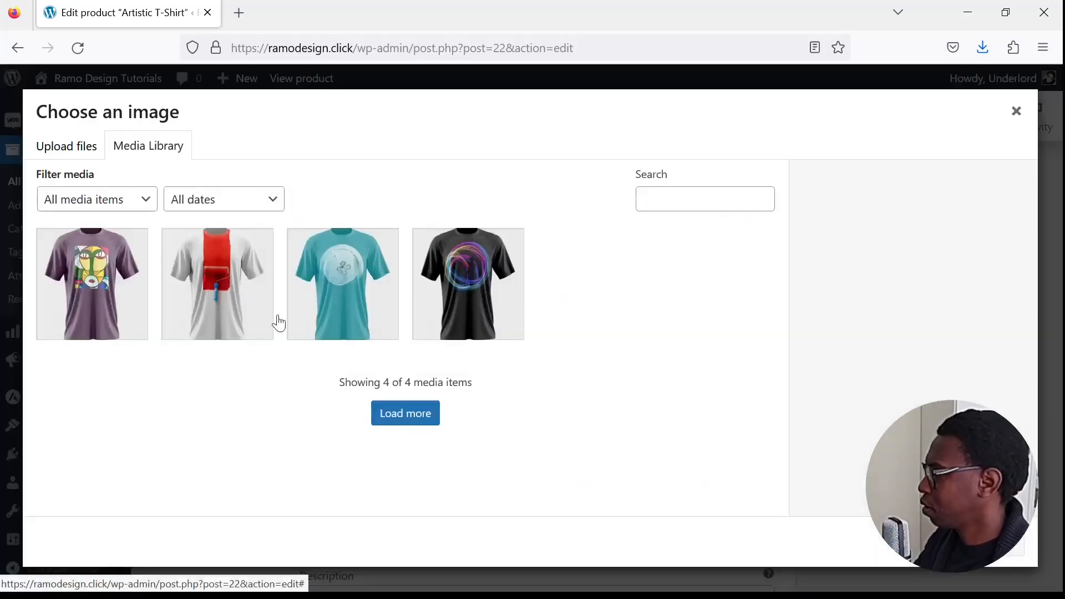
{"action": "left_click", "coordinate": [97, 277]}
{"action": "left_click", "coordinate": [976, 546]}
- Set the teal T-shirt picture from the media library as the L, Grey variation's image
{"action": "scroll", "coordinate": [394, 311], "scroll_direction": "down", "scroll_amount": 7}
{"action": "left_click", "coordinate": [319, 310]}
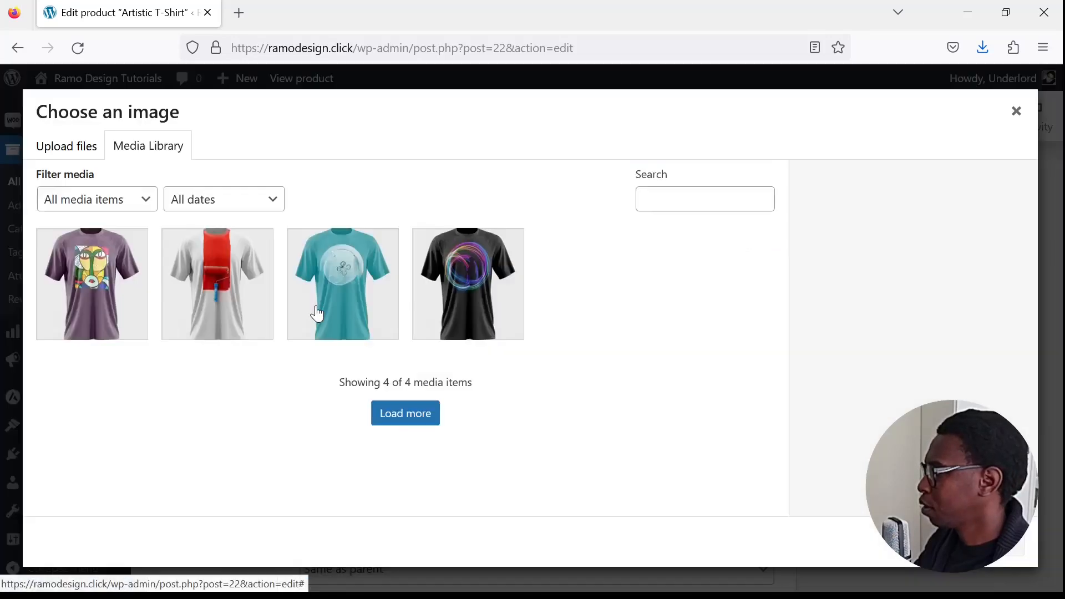
{"action": "left_click", "coordinate": [384, 285]}
{"action": "left_click", "coordinate": [976, 546]}
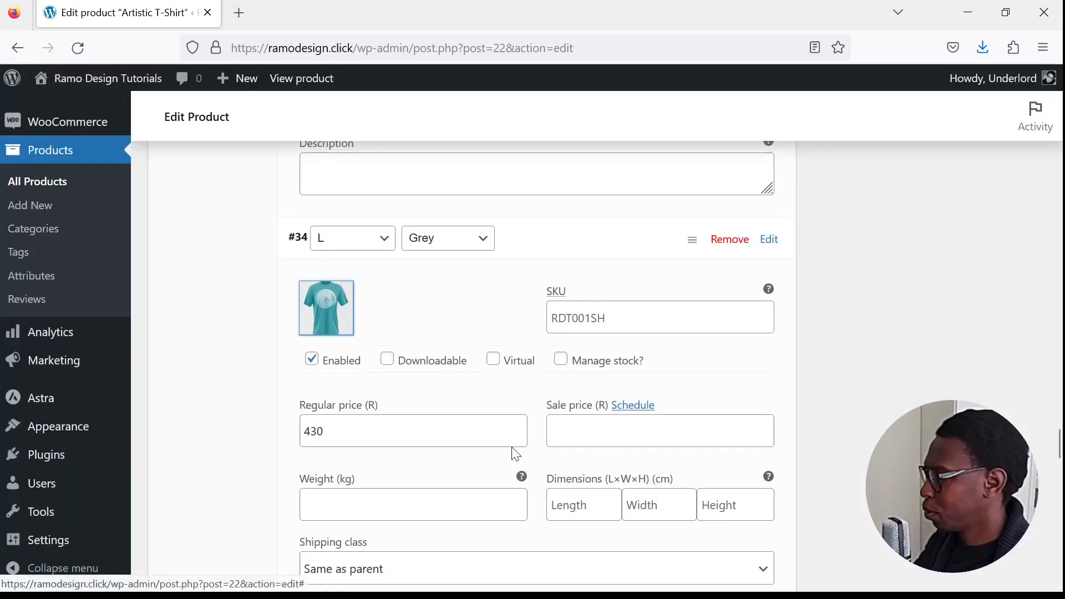
- Set the black T-shirt picture from the media library as the XL, Black variation's image
{"action": "scroll", "coordinate": [451, 427], "scroll_direction": "down", "scroll_amount": 7}
{"action": "left_click", "coordinate": [314, 336]}
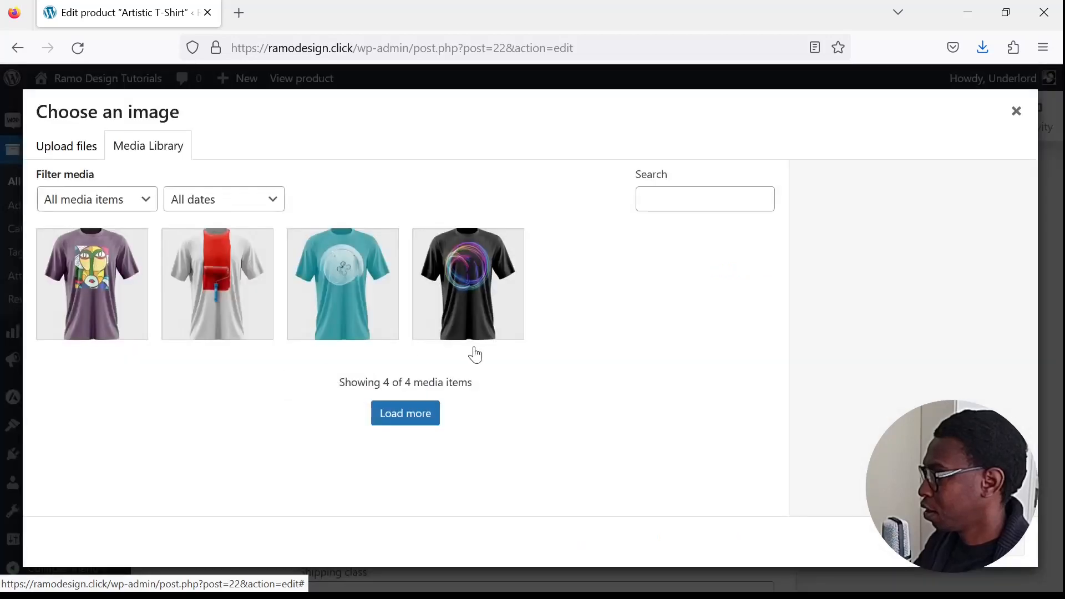
{"action": "left_click", "coordinate": [485, 310]}
{"action": "left_click", "coordinate": [976, 546]}
- Set the white shirt with the red paint stripe as the XL, Red & White variation's image
{"action": "scroll", "coordinate": [410, 410], "scroll_direction": "down", "scroll_amount": 5}
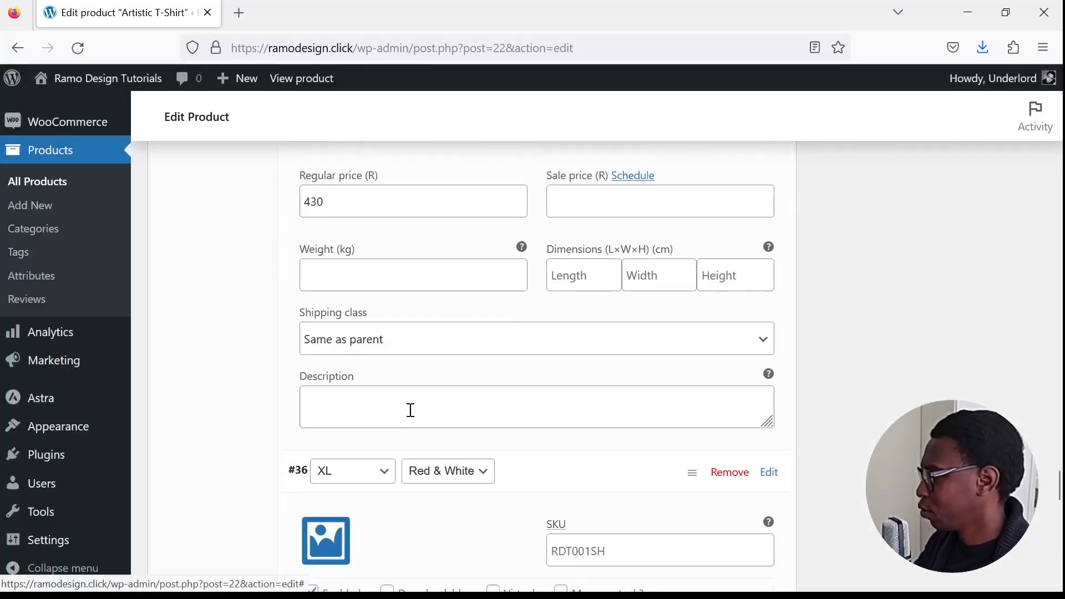
{"action": "left_click", "coordinate": [326, 541]}
{"action": "left_click", "coordinate": [239, 278]}
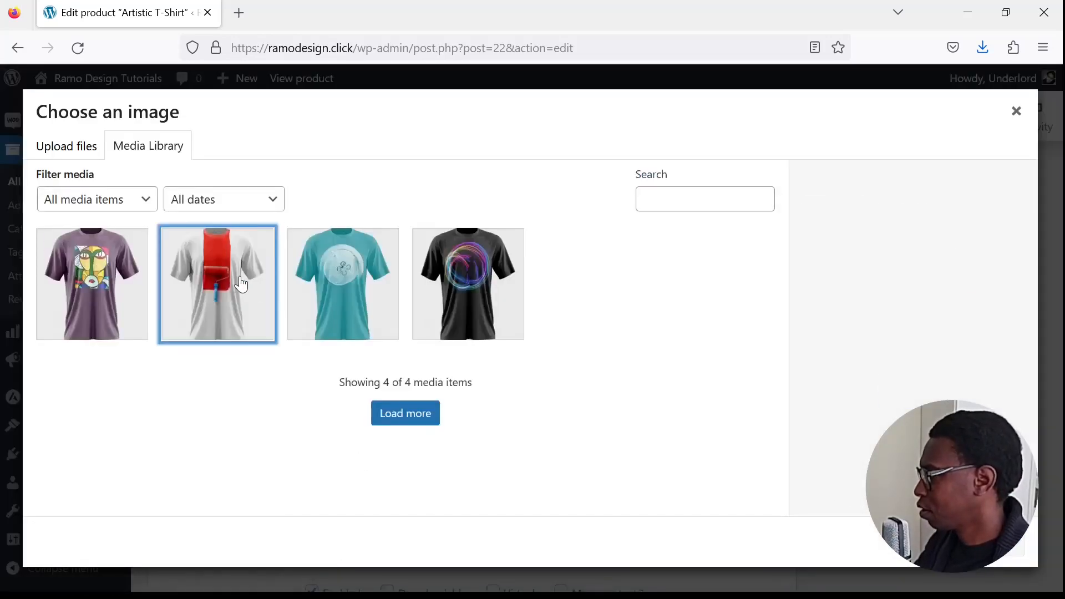
{"action": "left_click", "coordinate": [976, 546]}
- Set the purple T-shirt picture from the media library as the XL, Purple variation's image
{"action": "scroll", "coordinate": [405, 431], "scroll_direction": "down", "scroll_amount": 5}
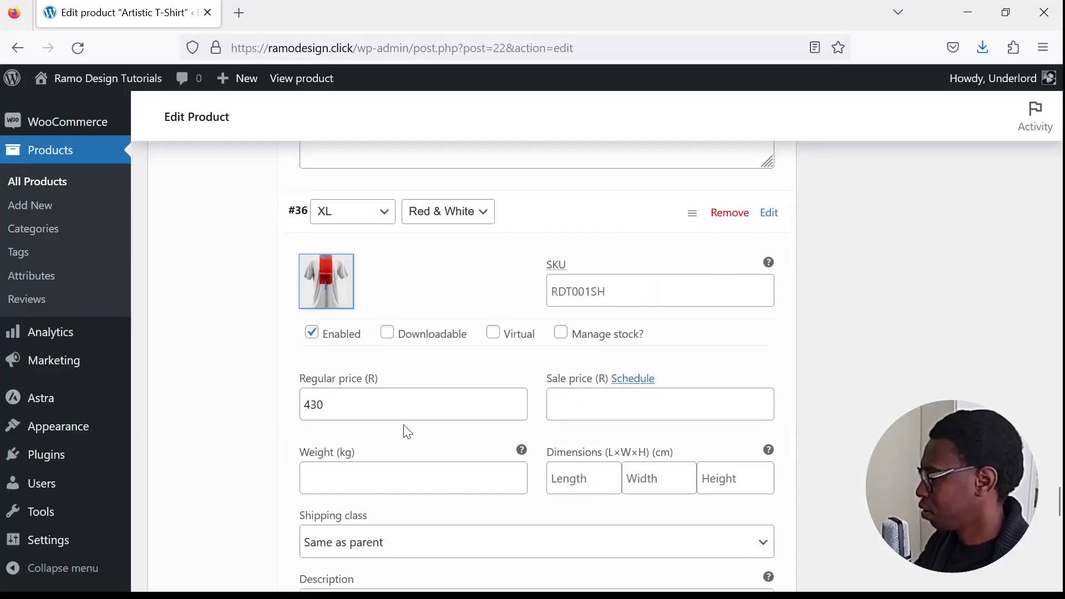
{"action": "left_click", "coordinate": [330, 546]}
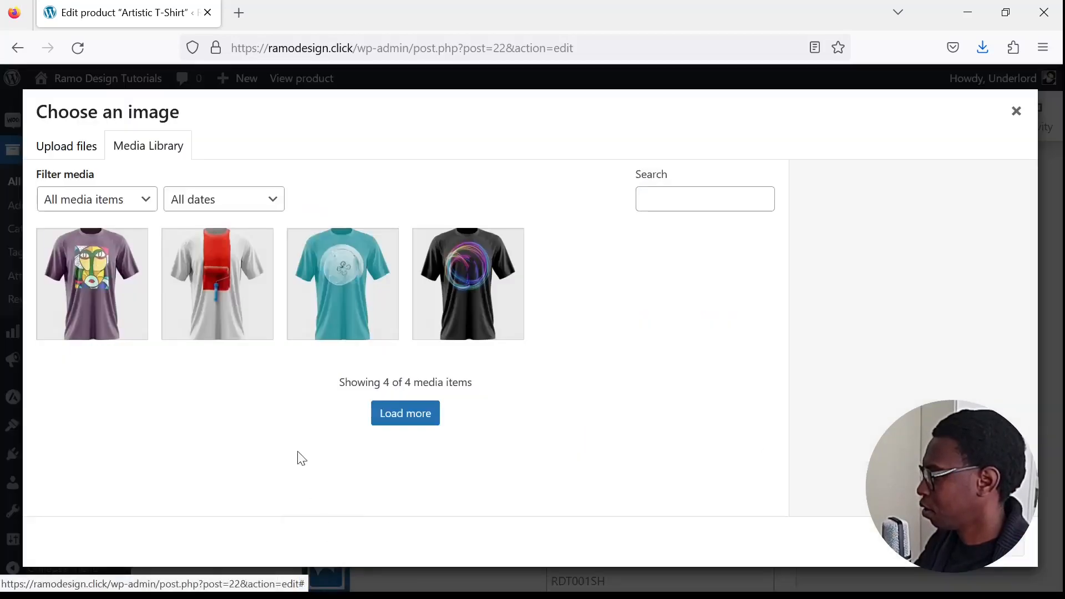
{"action": "left_click", "coordinate": [108, 290]}
{"action": "left_click", "coordinate": [1021, 559]}
- Save the image changes on the first page of variations and go to the second page
{"action": "scroll", "coordinate": [746, 469], "scroll_direction": "down", "scroll_amount": 7}
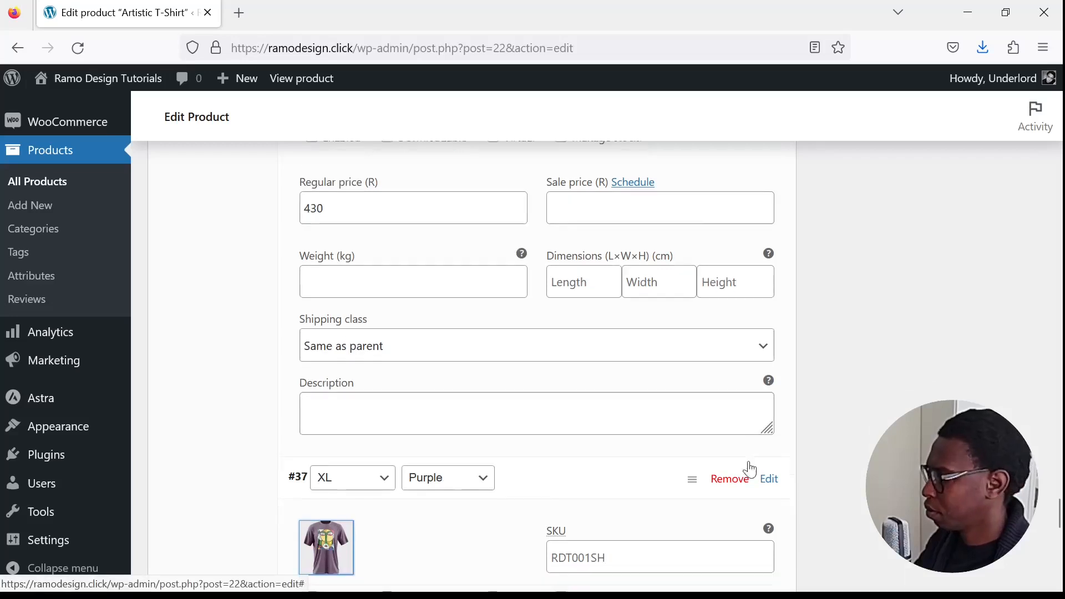
{"action": "scroll", "coordinate": [439, 384], "scroll_direction": "up", "scroll_amount": 3}
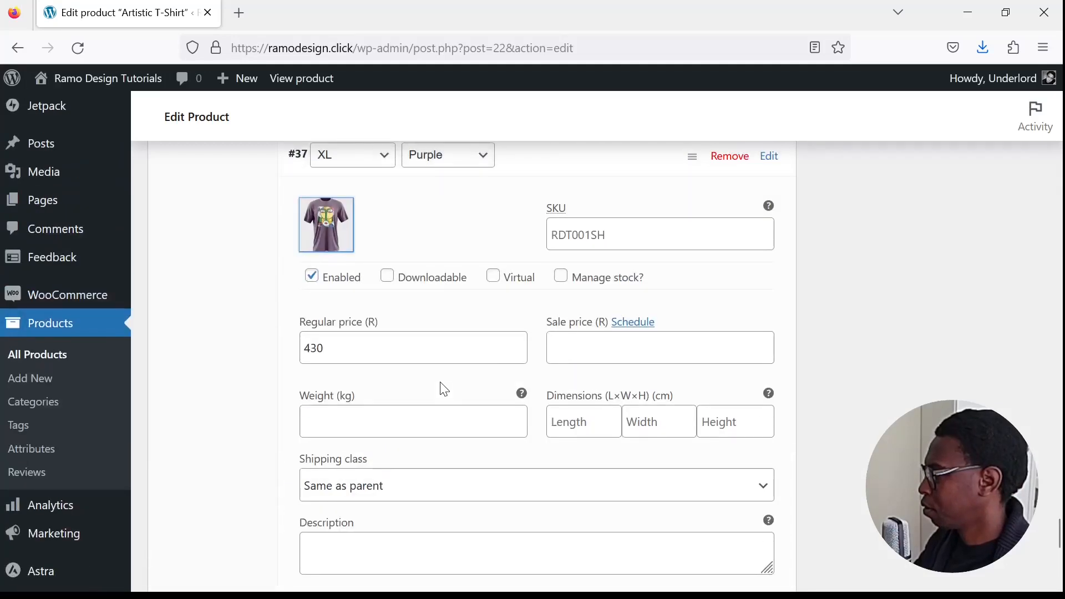
{"action": "scroll", "coordinate": [444, 388], "scroll_direction": "up", "scroll_amount": 3}
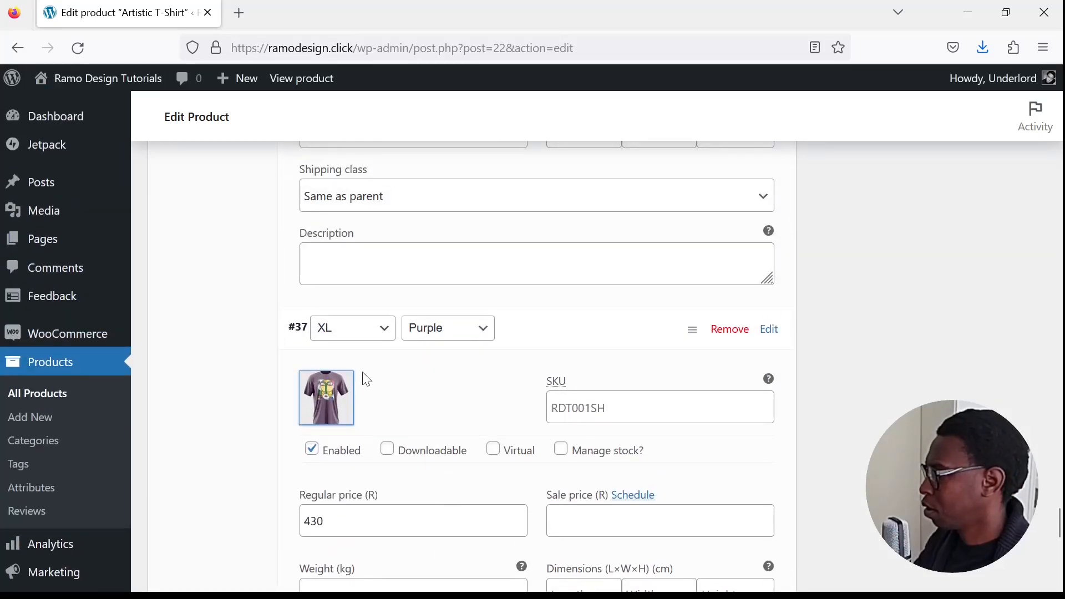
{"action": "scroll", "coordinate": [561, 431], "scroll_direction": "down", "scroll_amount": 8}
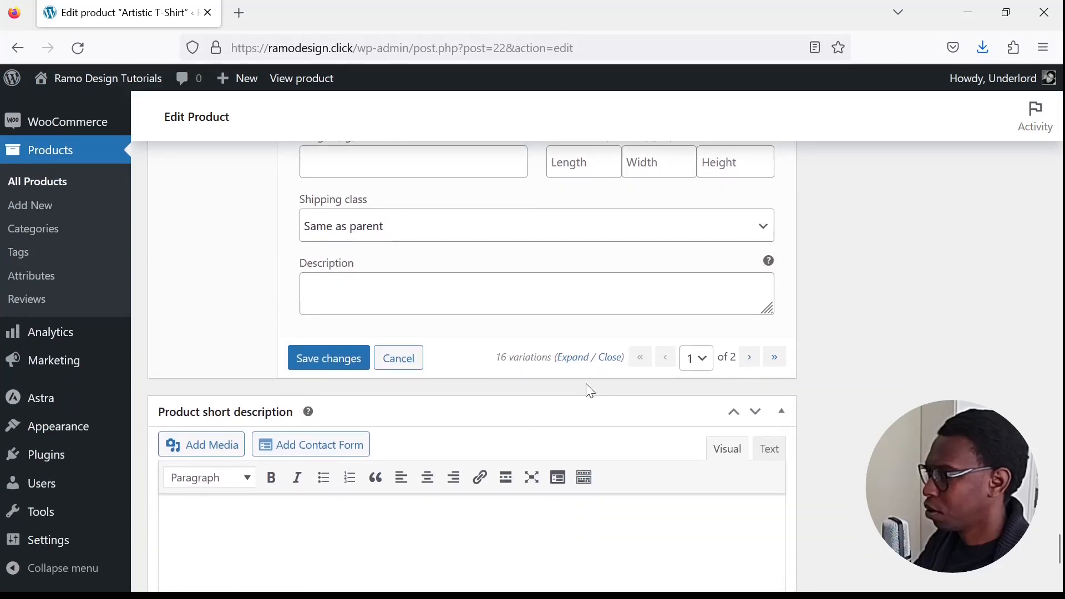
{"action": "left_click", "coordinate": [342, 363]}
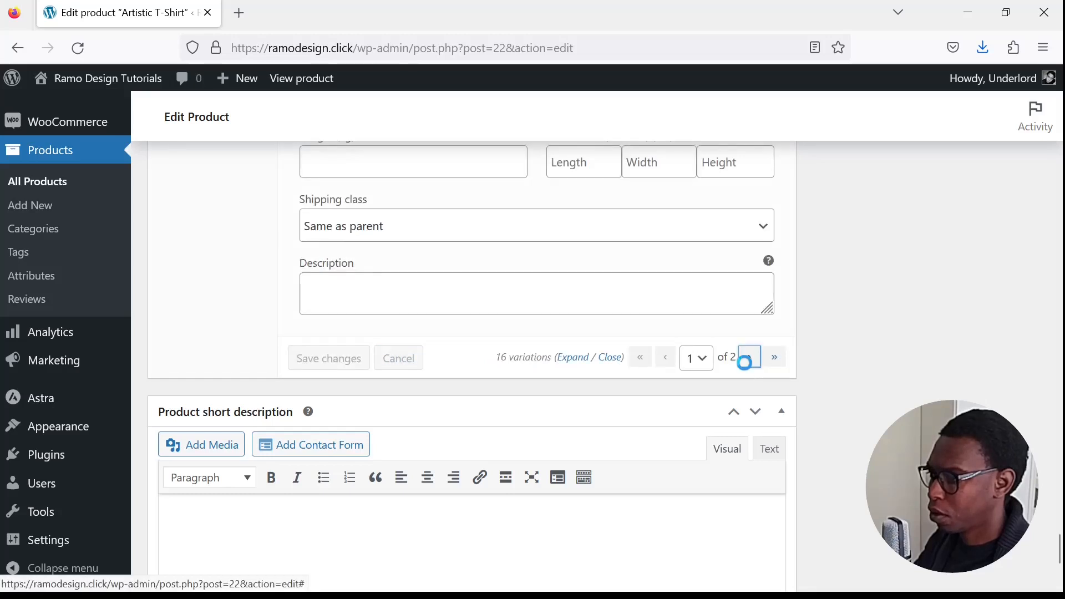
- Expand the XL, Grey variation and set t-shirt-02.jpg, the teal shirt, as its image
{"action": "scroll", "coordinate": [611, 444], "scroll_direction": "up", "scroll_amount": 8}
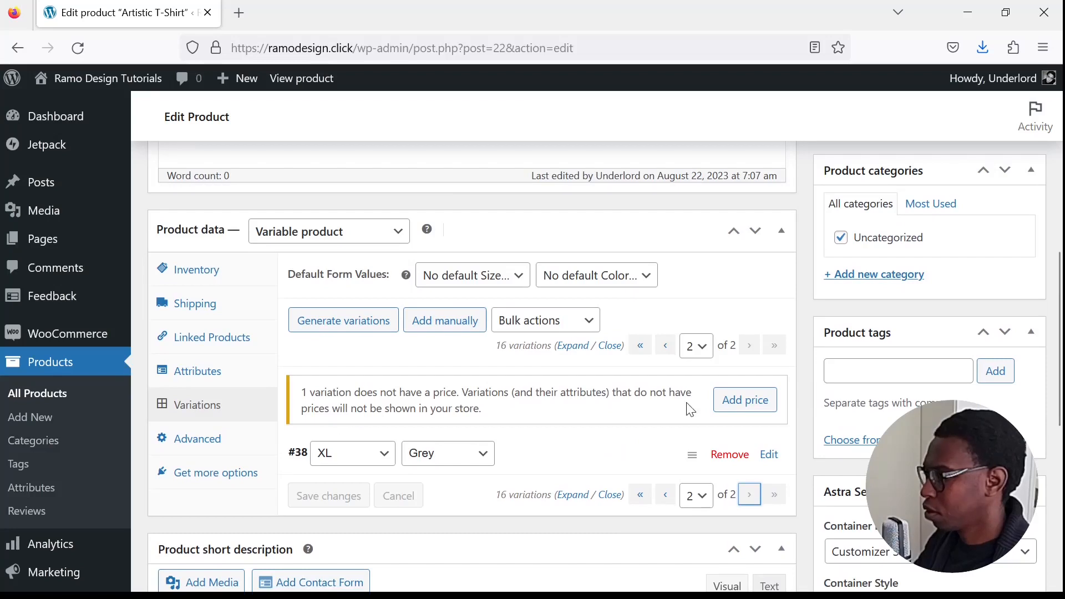
{"action": "left_click", "coordinate": [383, 455]}
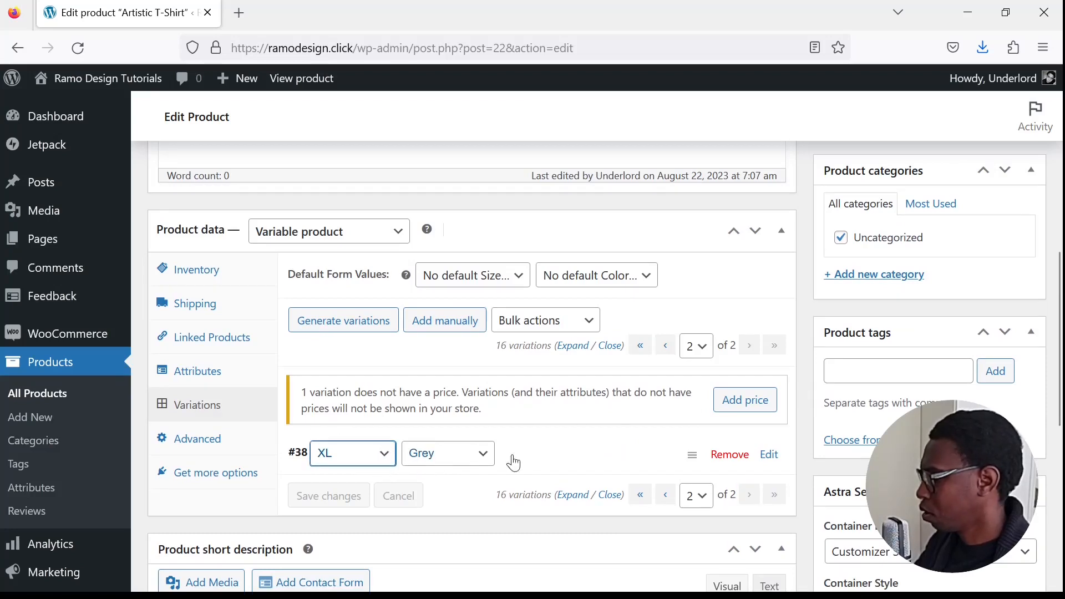
{"action": "left_click", "coordinate": [565, 351]}
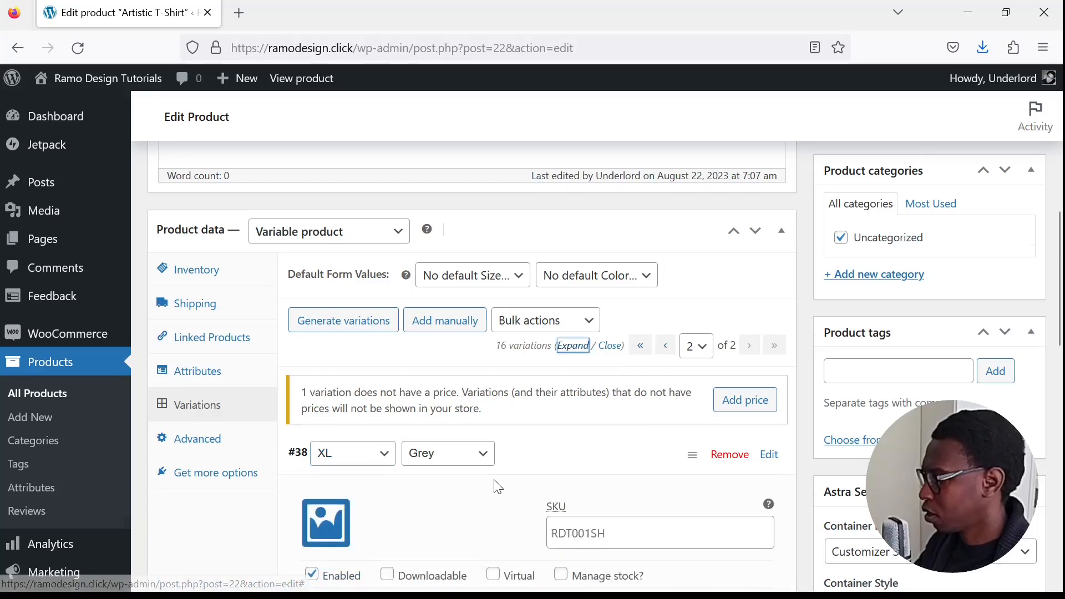
{"action": "scroll", "coordinate": [492, 485], "scroll_direction": "down", "scroll_amount": 3}
{"action": "left_click", "coordinate": [329, 366]}
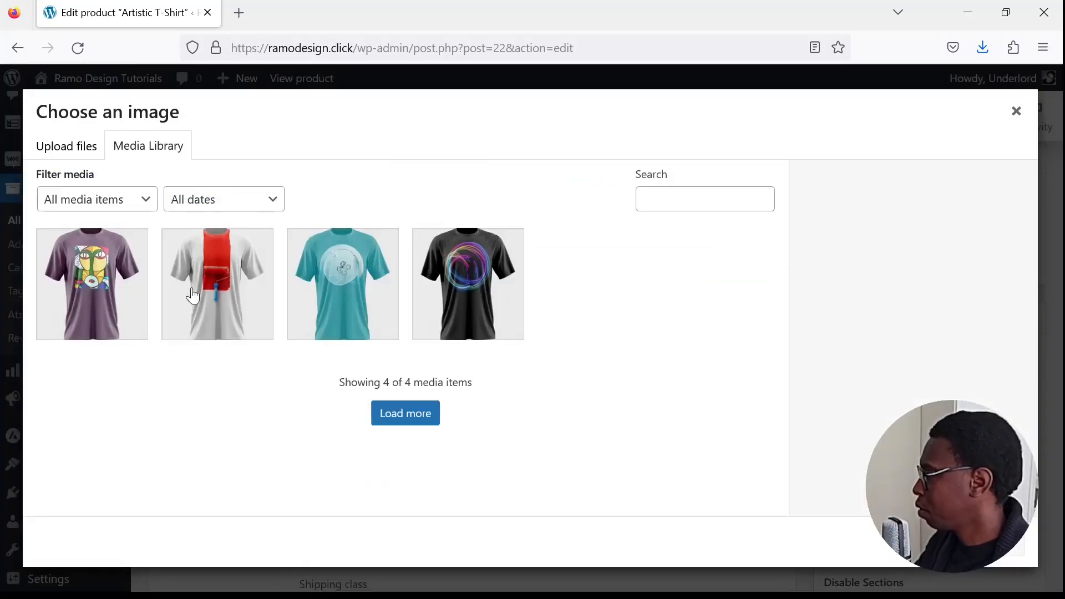
{"action": "left_click", "coordinate": [326, 303]}
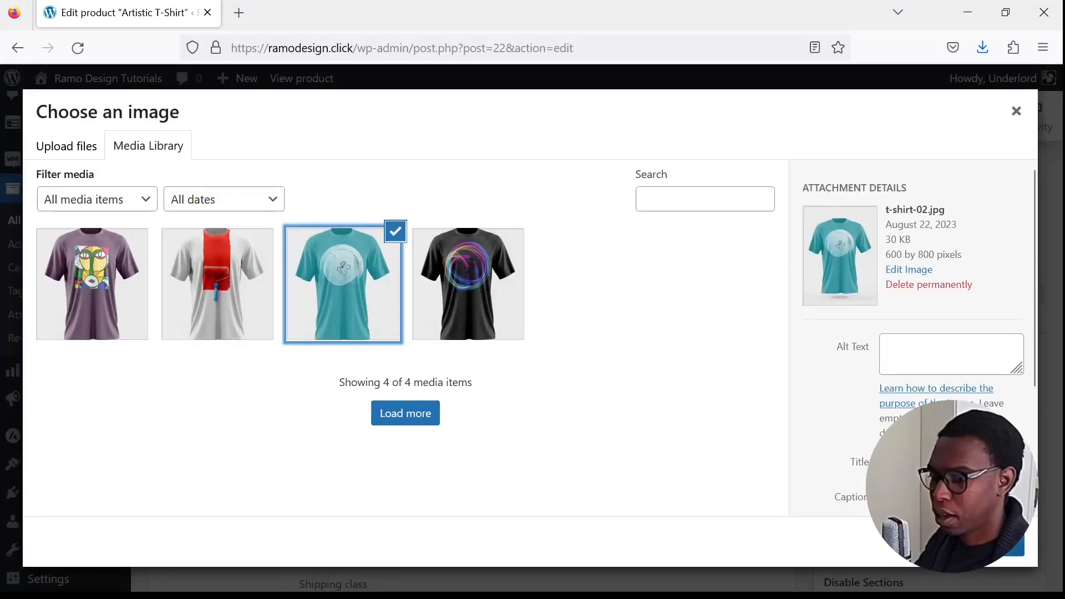
{"action": "left_click", "coordinate": [971, 544]}
- Save the changes to the XL, Grey variation on the second page of variations
{"action": "scroll", "coordinate": [609, 441], "scroll_direction": "down", "scroll_amount": 7}
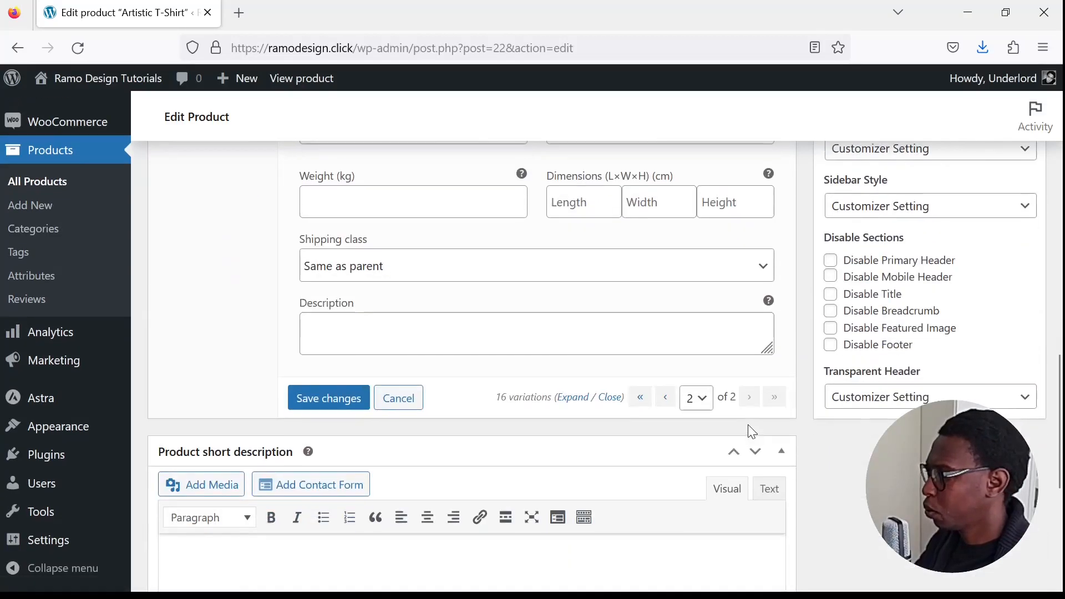
{"action": "left_click", "coordinate": [333, 311]}
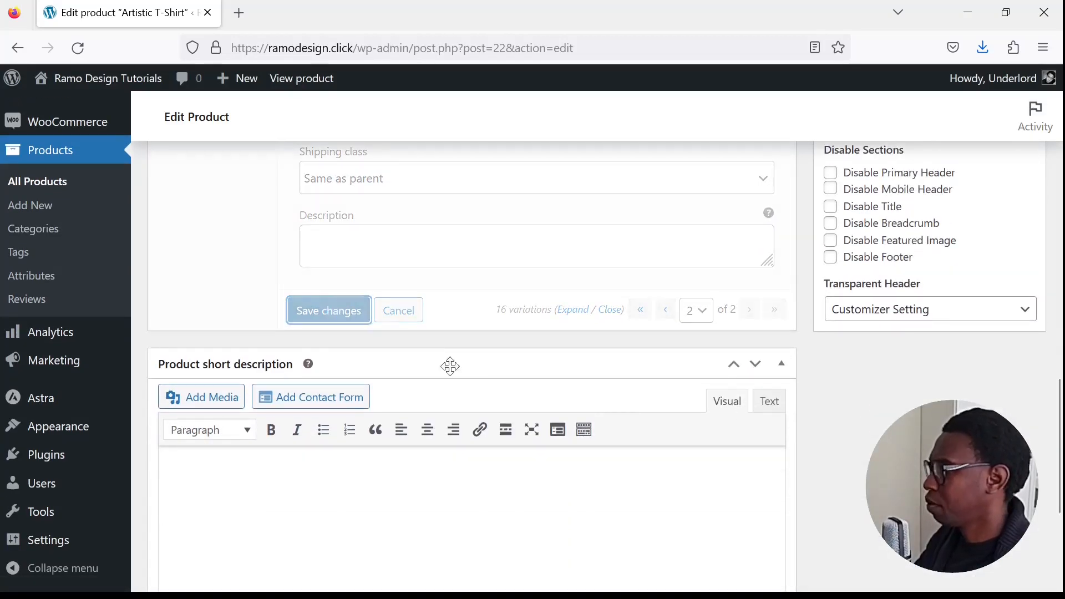
{"action": "scroll", "coordinate": [565, 386], "scroll_direction": "up", "scroll_amount": 4}
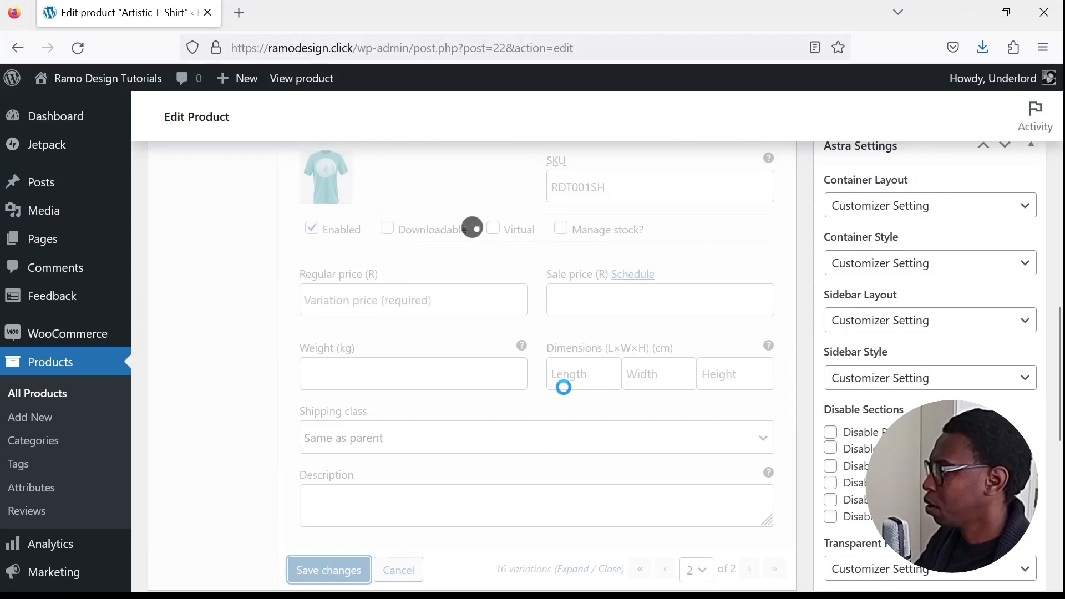
{"action": "scroll", "coordinate": [563, 387], "scroll_direction": "up", "scroll_amount": 3}
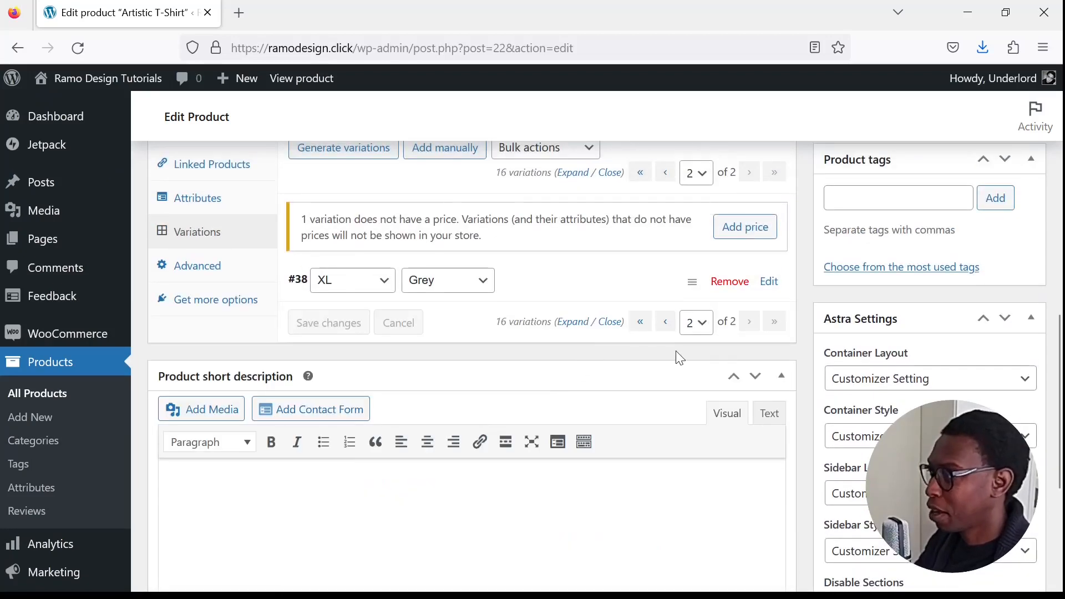
- Add a price of 430 to all variations that have no price
{"action": "scroll", "coordinate": [680, 358], "scroll_direction": "up", "scroll_amount": 2}
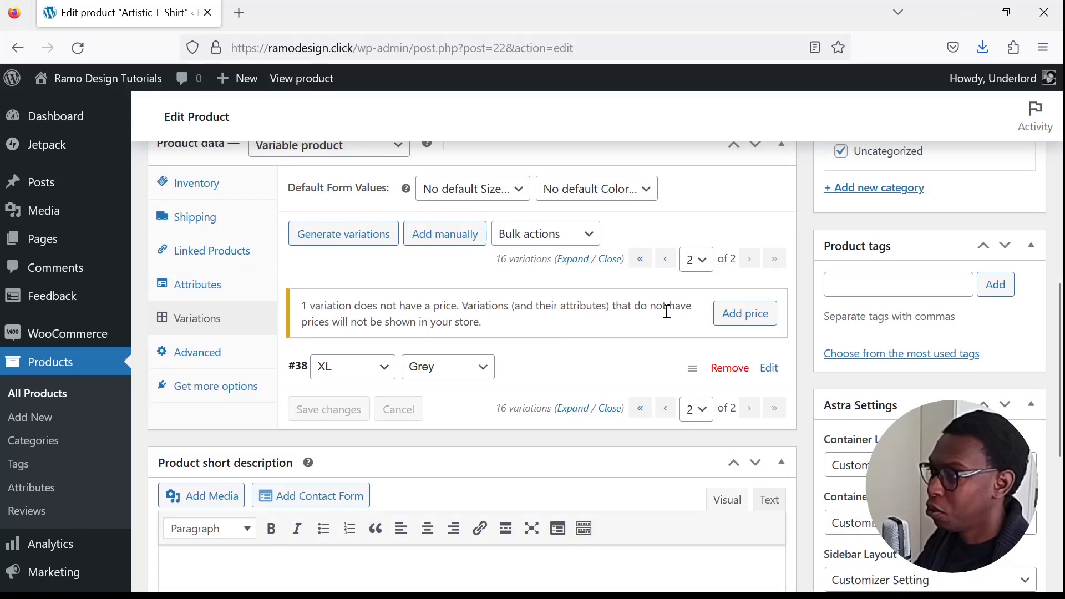
{"action": "left_click", "coordinate": [761, 321]}
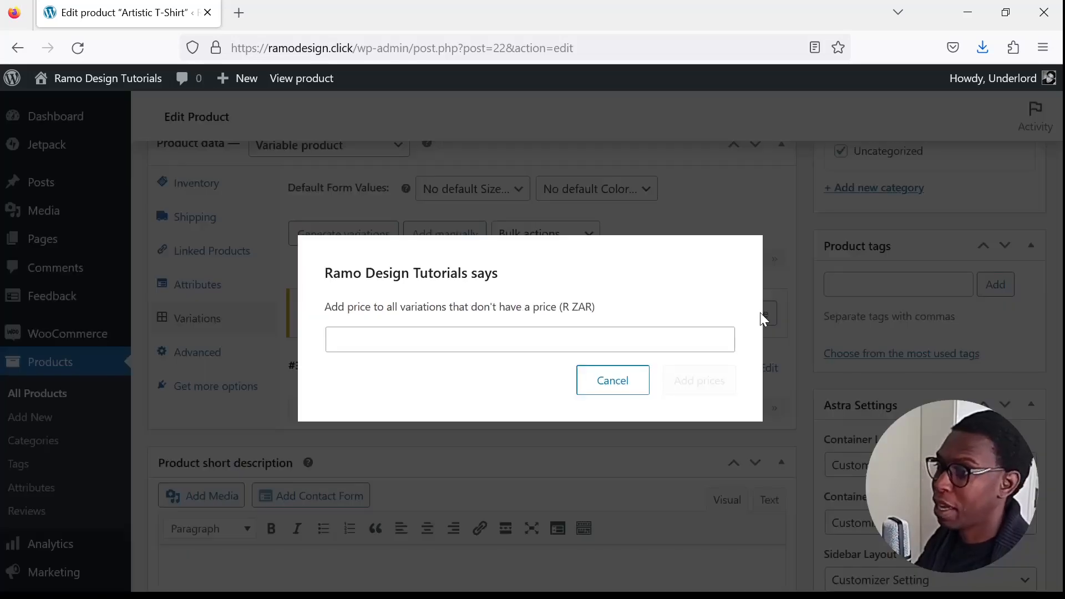
{"action": "left_click", "coordinate": [550, 342]}
{"action": "type", "text": "430"}
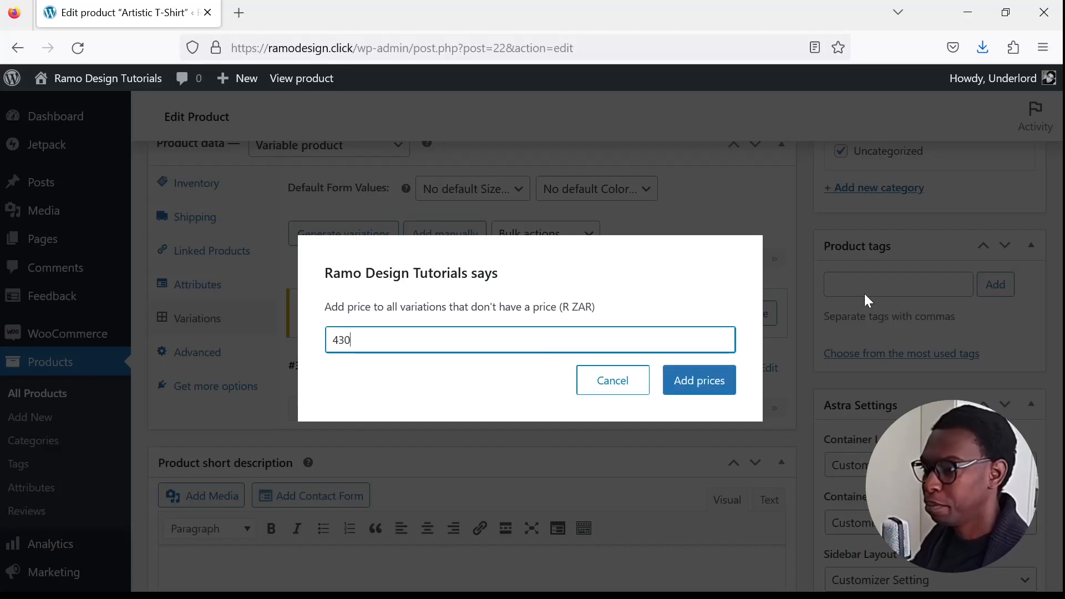
{"action": "left_click", "coordinate": [710, 390]}
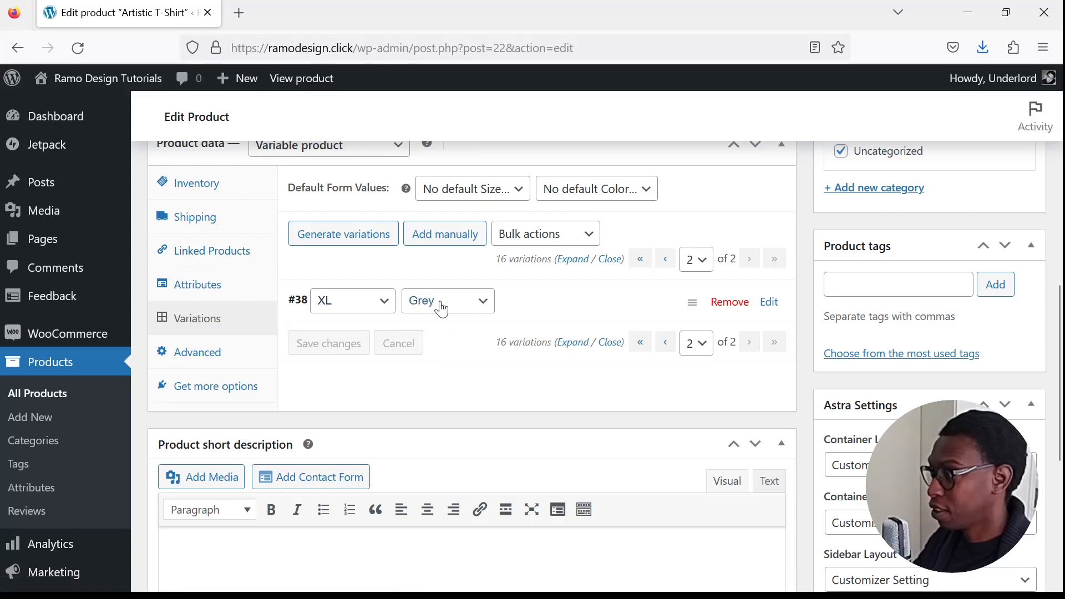
- Replace Grey with Blue in the Color attribute's values and save the attributes
{"action": "left_click", "coordinate": [195, 290]}
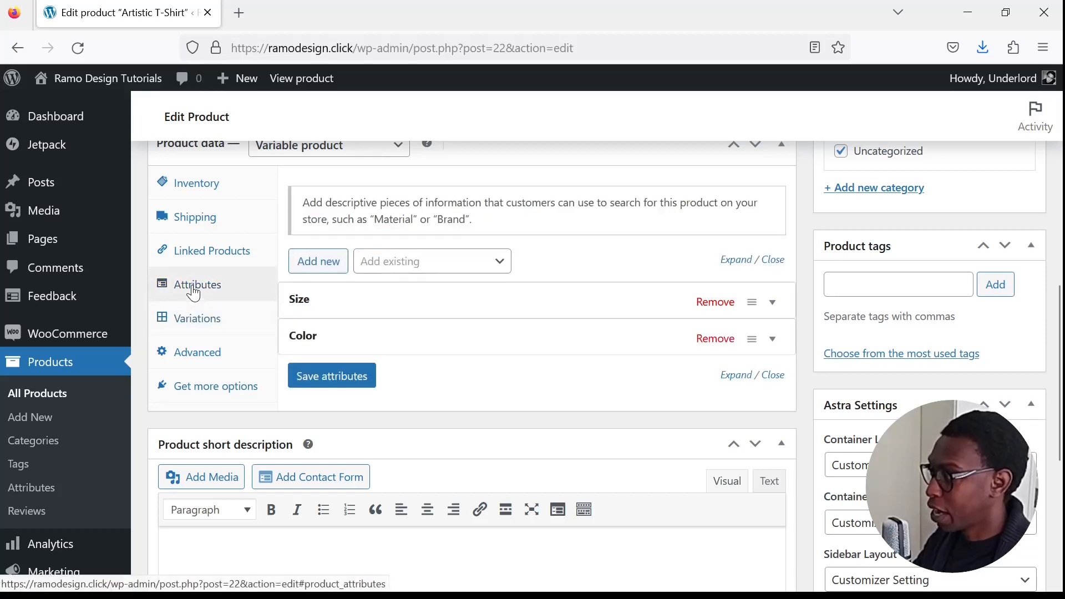
{"action": "left_click", "coordinate": [549, 347]}
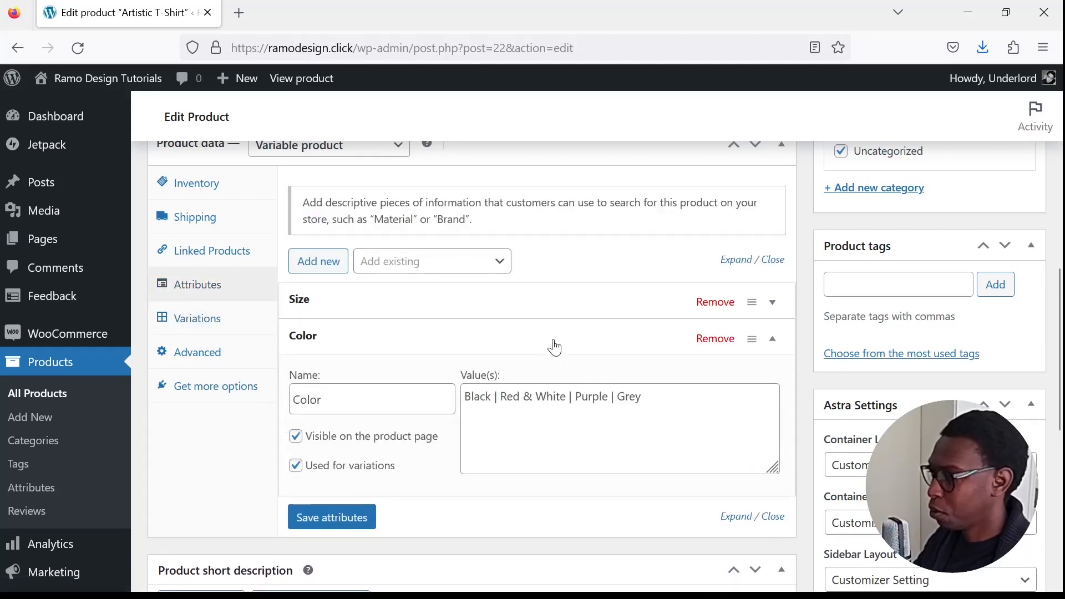
{"action": "left_click", "coordinate": [645, 404]}
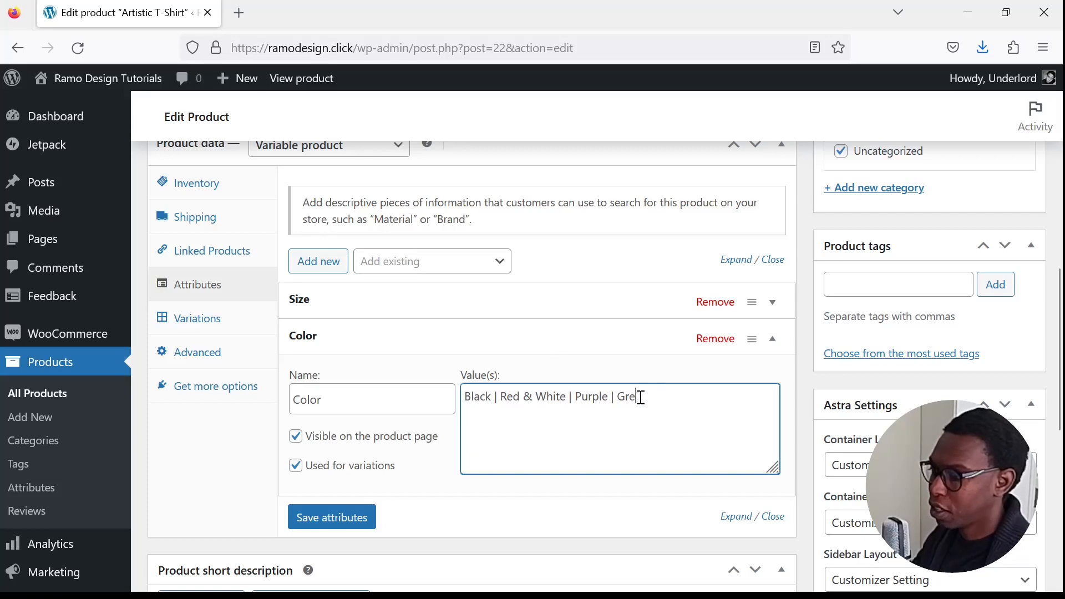
{"action": "type", "text": "Blue"}
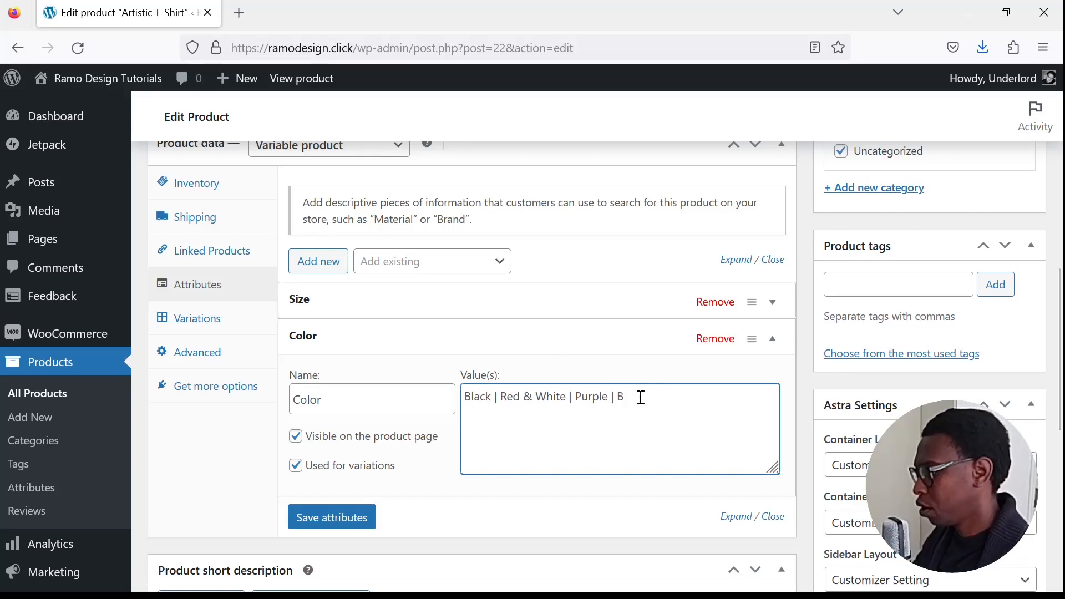
{"action": "left_click", "coordinate": [336, 517]}
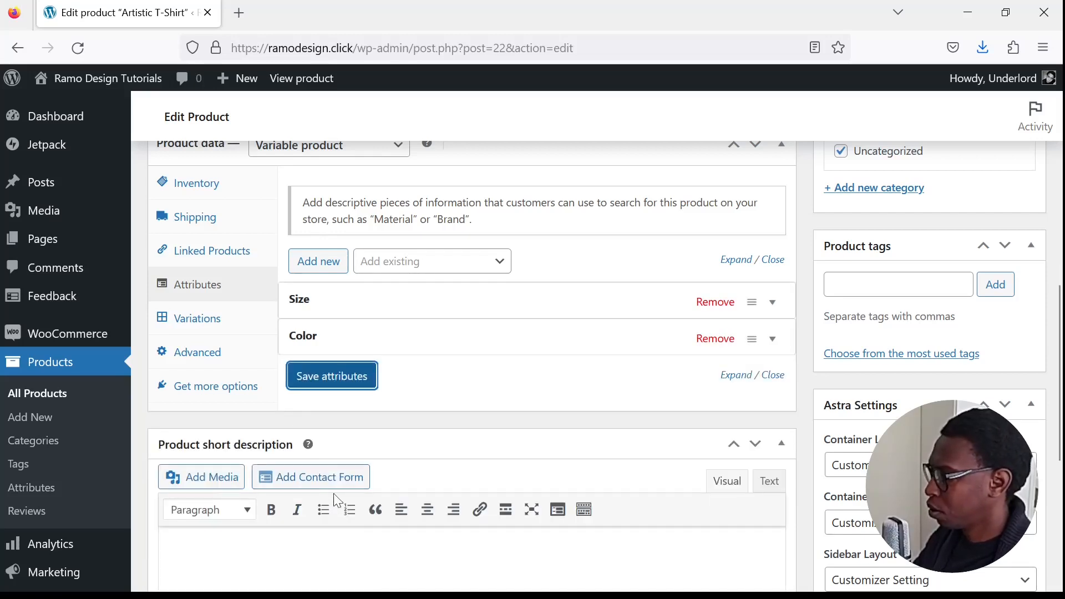
- On the first page of variations, set the color of the unassigned S and M variations to Blue
{"action": "left_click", "coordinate": [234, 317]}
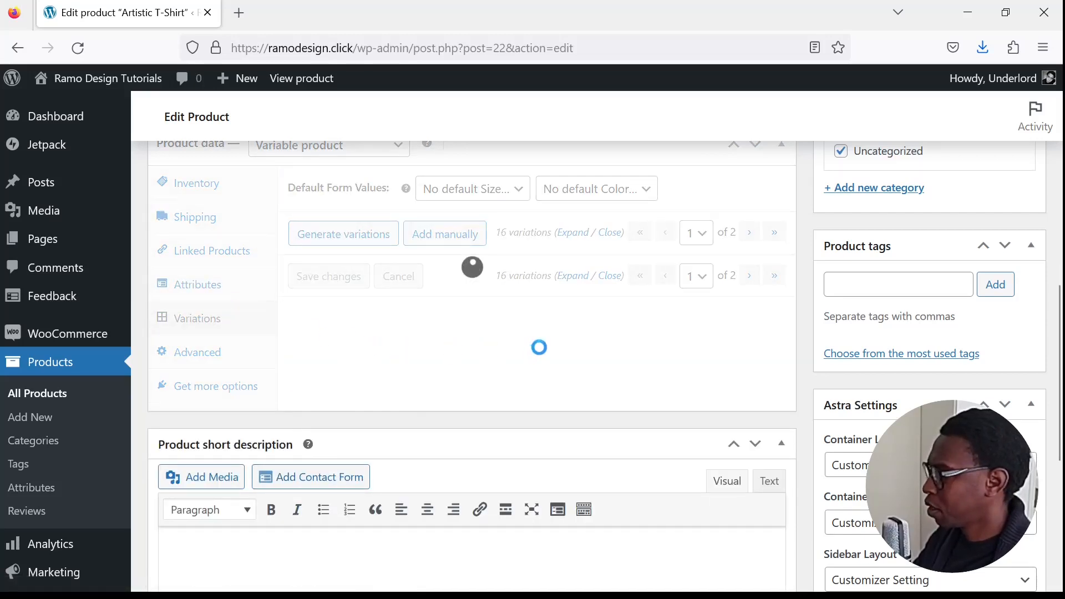
{"action": "scroll", "coordinate": [574, 371], "scroll_direction": "down", "scroll_amount": 3}
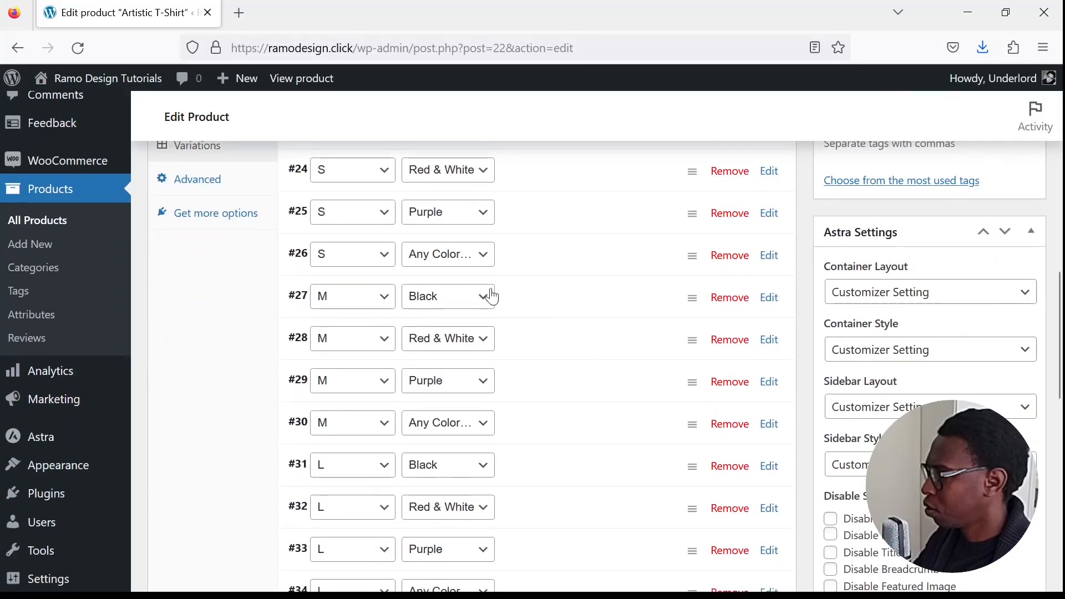
{"action": "left_click", "coordinate": [465, 367]}
{"action": "scroll", "coordinate": [480, 309], "scroll_direction": "up", "scroll_amount": 5}
{"action": "scroll", "coordinate": [484, 421], "scroll_direction": "down", "scroll_amount": 3}
{"action": "scroll", "coordinate": [483, 422], "scroll_direction": "down", "scroll_amount": 3}
{"action": "left_click", "coordinate": [486, 341]}
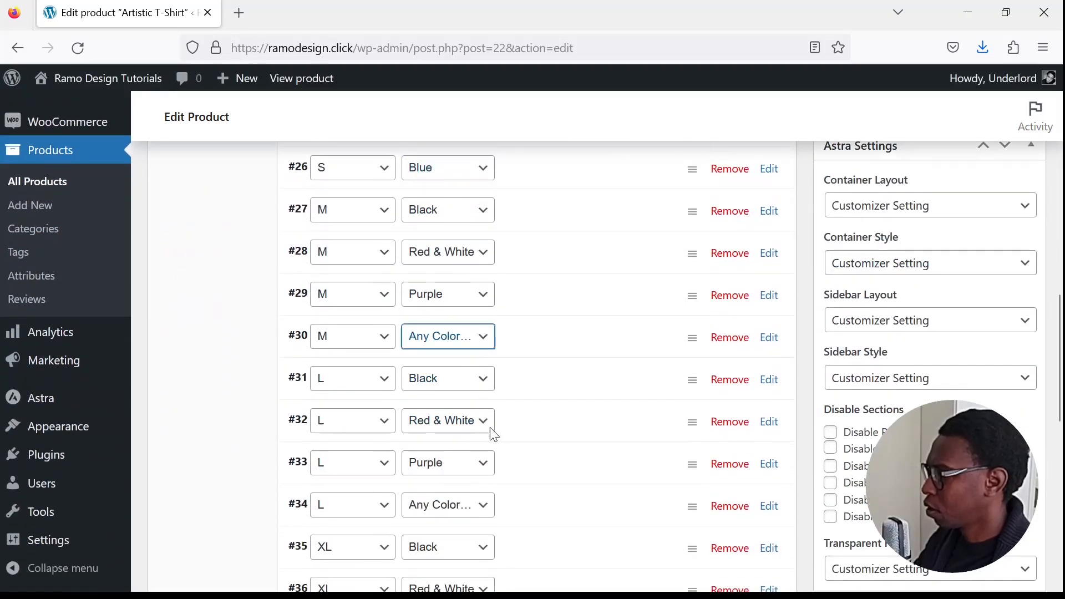
{"action": "left_click", "coordinate": [483, 452]}
- Set the color of the unassigned L variation to Blue and save the first page's variation changes
{"action": "scroll", "coordinate": [507, 432], "scroll_direction": "down", "scroll_amount": 4}
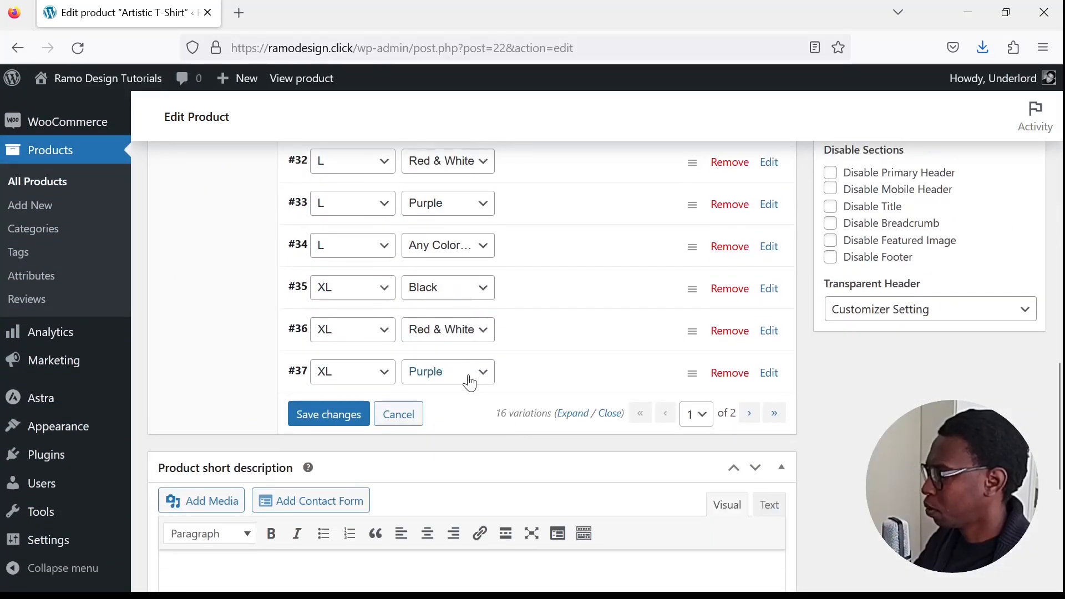
{"action": "scroll", "coordinate": [478, 288], "scroll_direction": "up", "scroll_amount": 1}
{"action": "left_click", "coordinate": [491, 341]}
{"action": "left_click", "coordinate": [466, 448]}
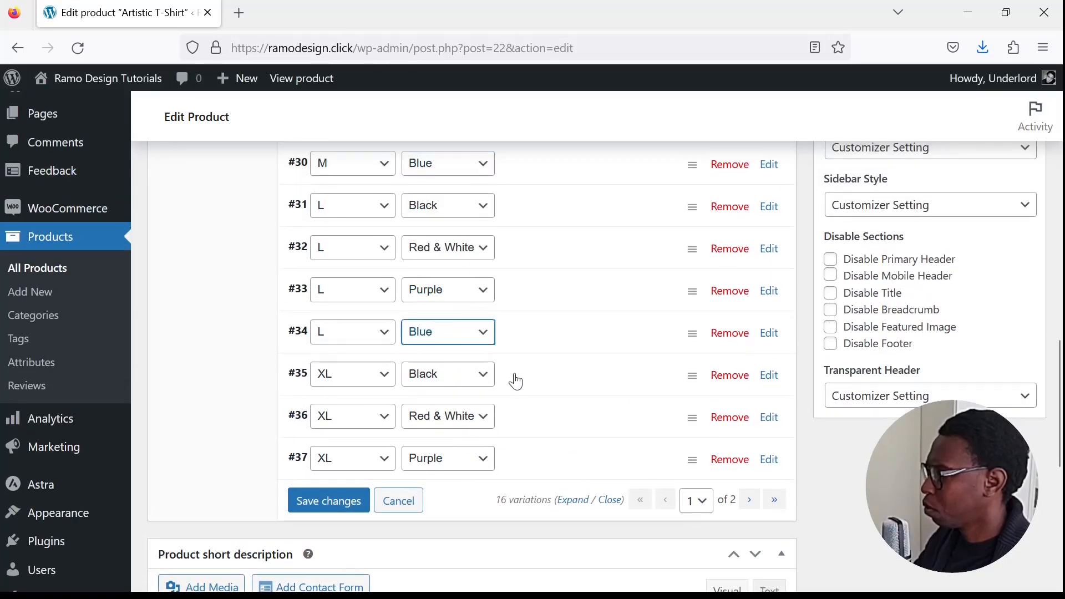
{"action": "left_click", "coordinate": [349, 506]}
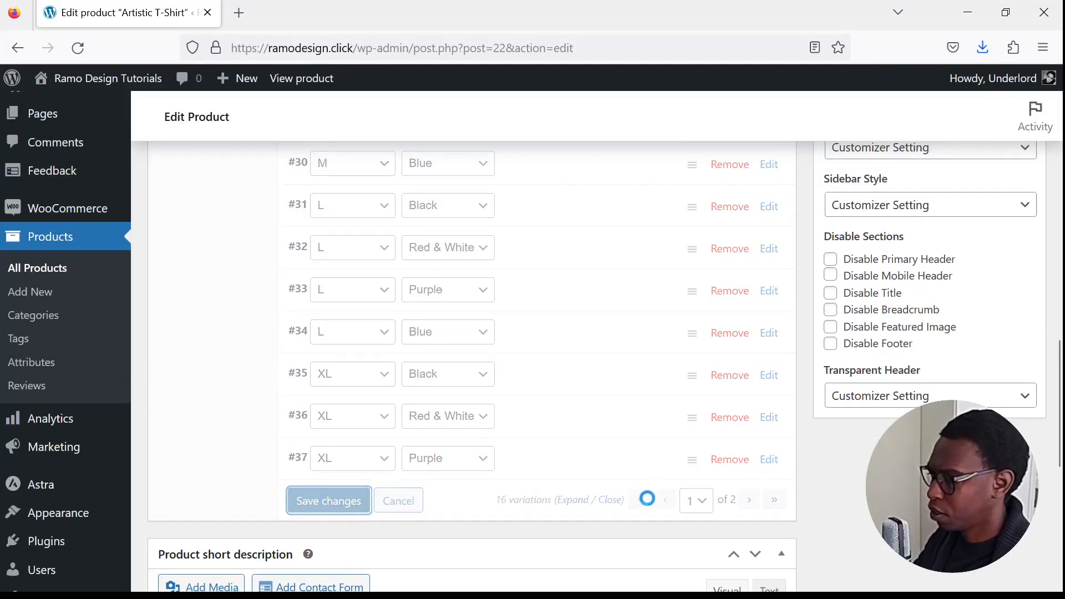
- Go to the second page of variations, set the XL variation's color to Blue and save the changes
{"action": "left_click", "coordinate": [748, 499]}
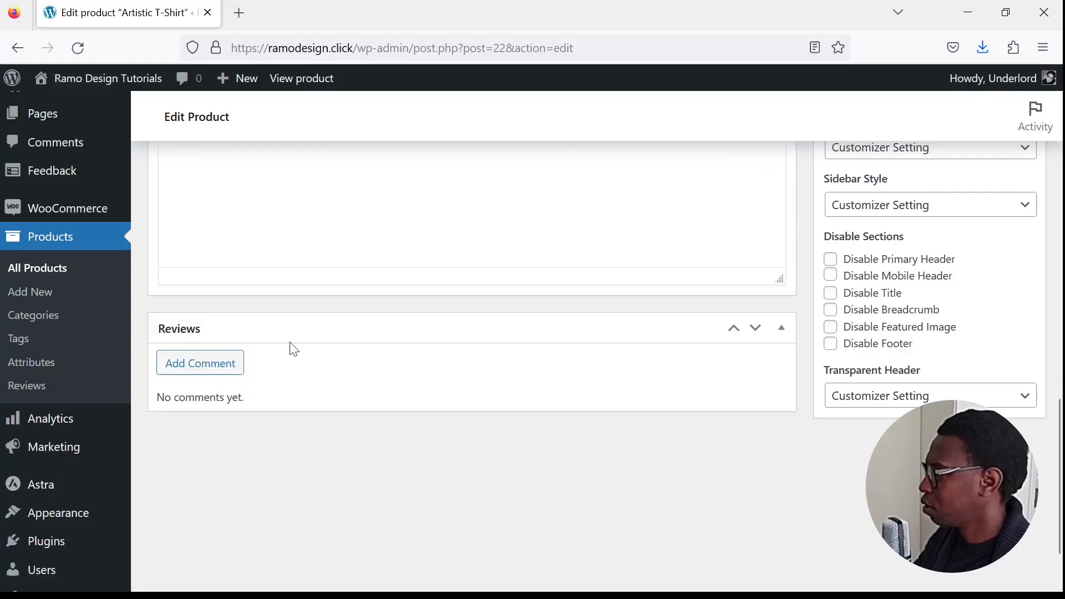
{"action": "scroll", "coordinate": [398, 348], "scroll_direction": "up", "scroll_amount": 5}
{"action": "scroll", "coordinate": [411, 348], "scroll_direction": "up", "scroll_amount": 4}
{"action": "left_click", "coordinate": [490, 391]}
{"action": "key", "text": "Down"}
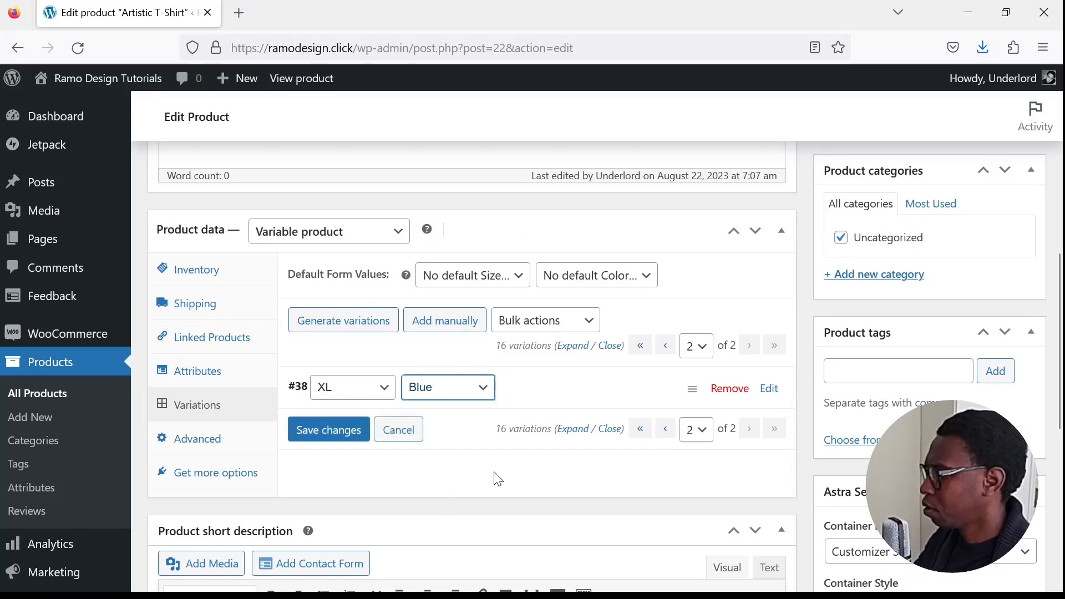
{"action": "left_click", "coordinate": [348, 431]}
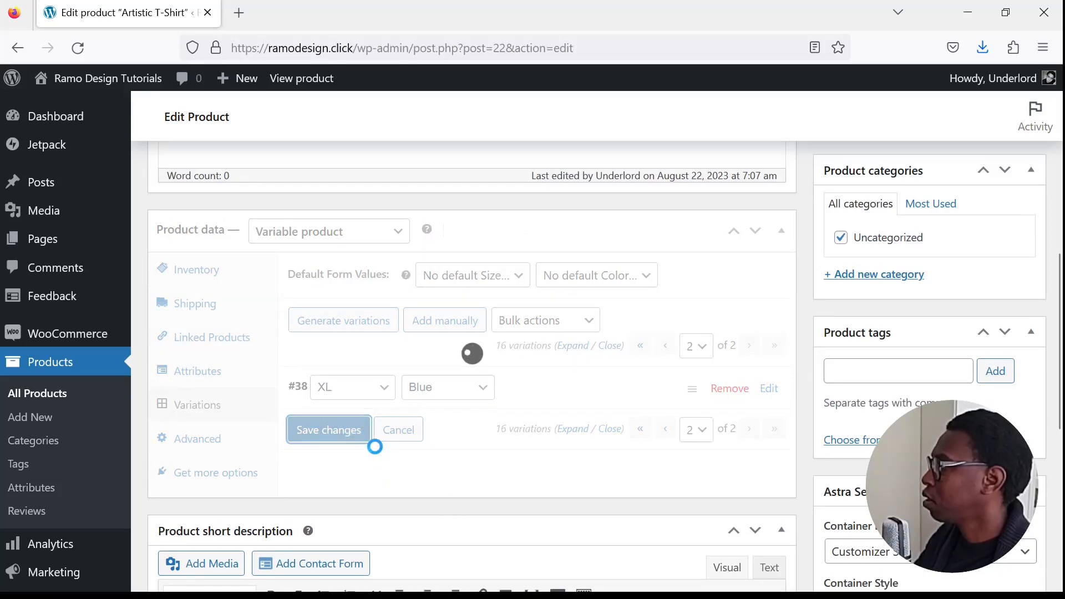
- View the product in the storefront and check size S in Black, Red & White, Purple and Blue for matching images
{"action": "left_click", "coordinate": [327, 79]}
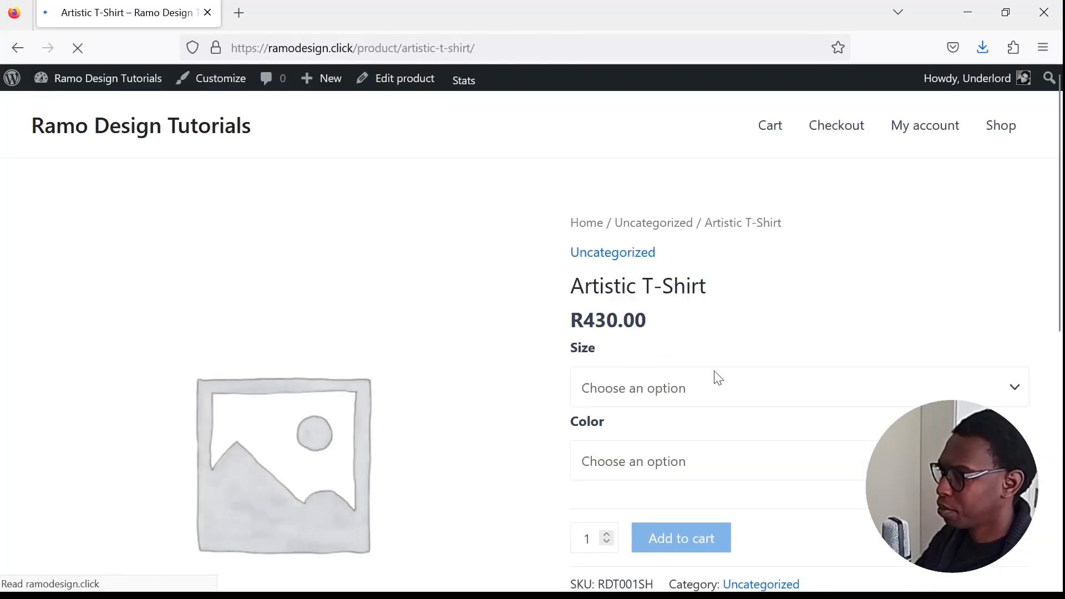
{"action": "scroll", "coordinate": [713, 375], "scroll_direction": "down", "scroll_amount": 3}
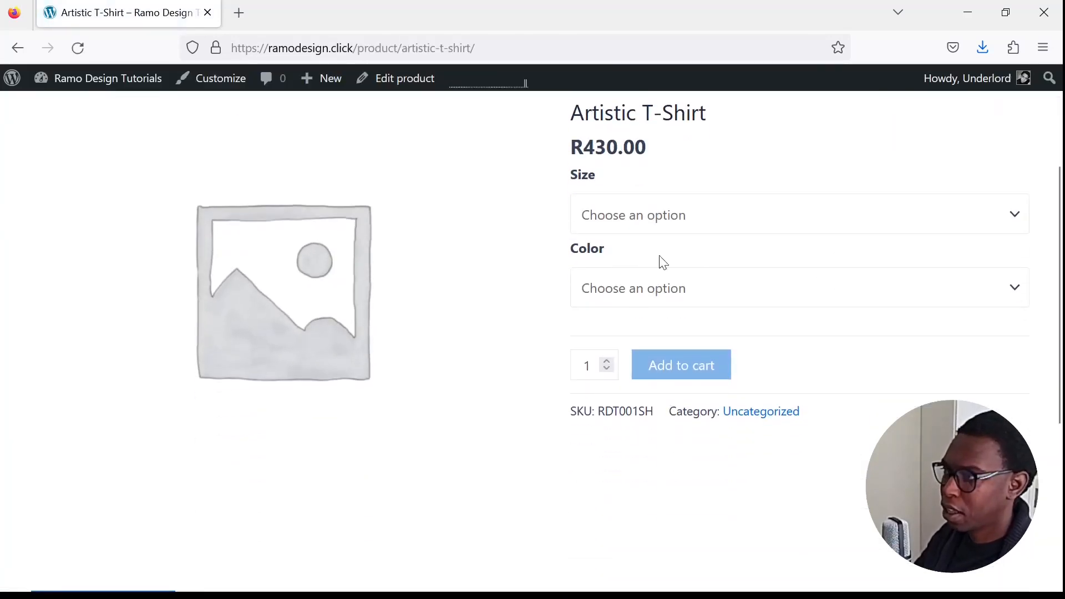
{"action": "left_click", "coordinate": [635, 281]}
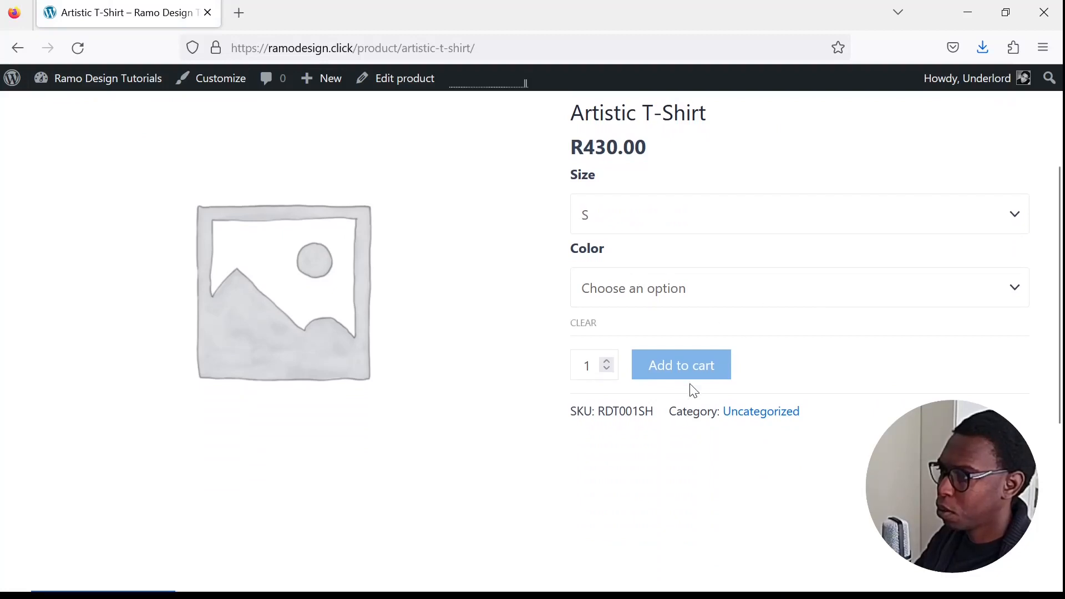
{"action": "left_click", "coordinate": [698, 363]}
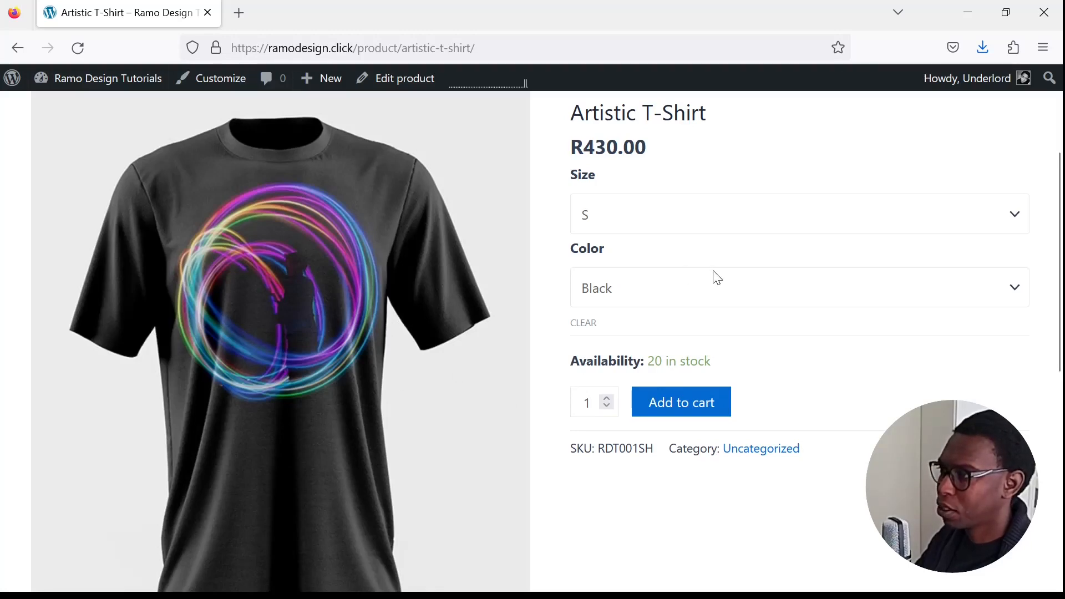
{"action": "left_click", "coordinate": [683, 381]}
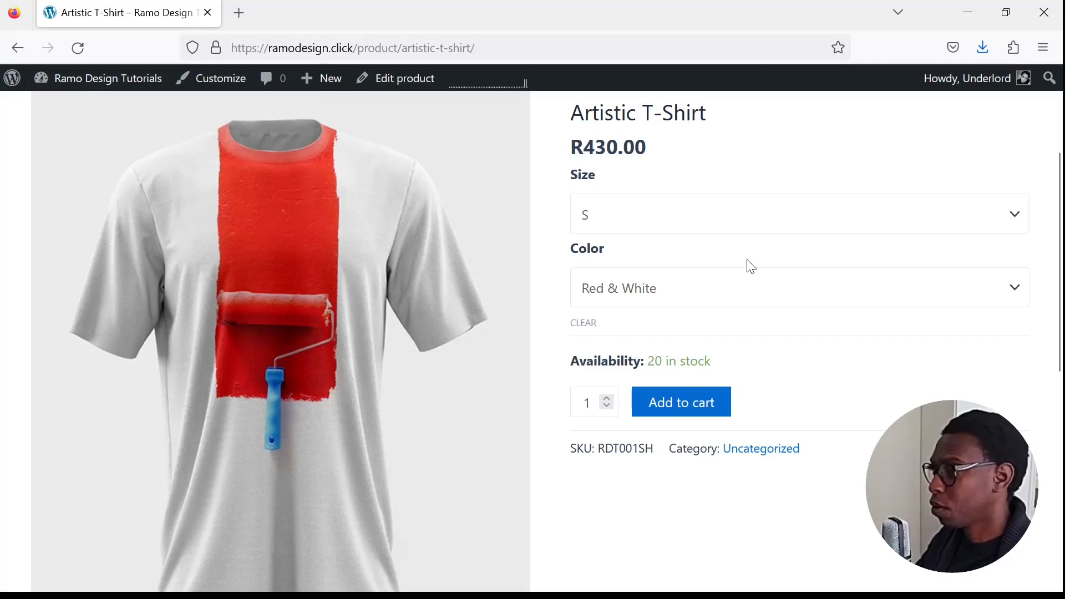
{"action": "left_click", "coordinate": [640, 401]}
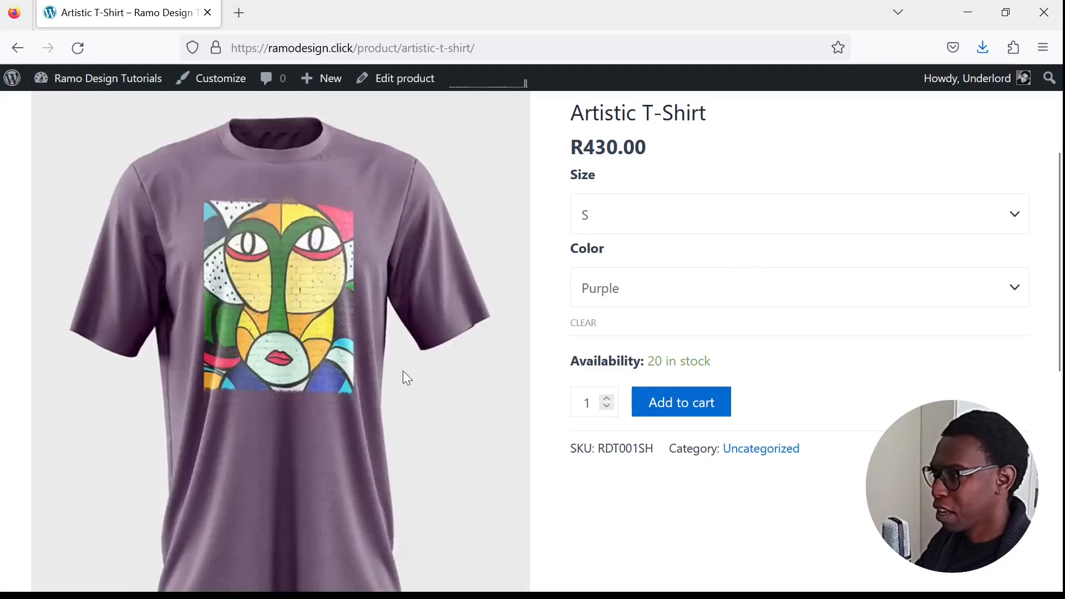
{"action": "left_click", "coordinate": [643, 436]}
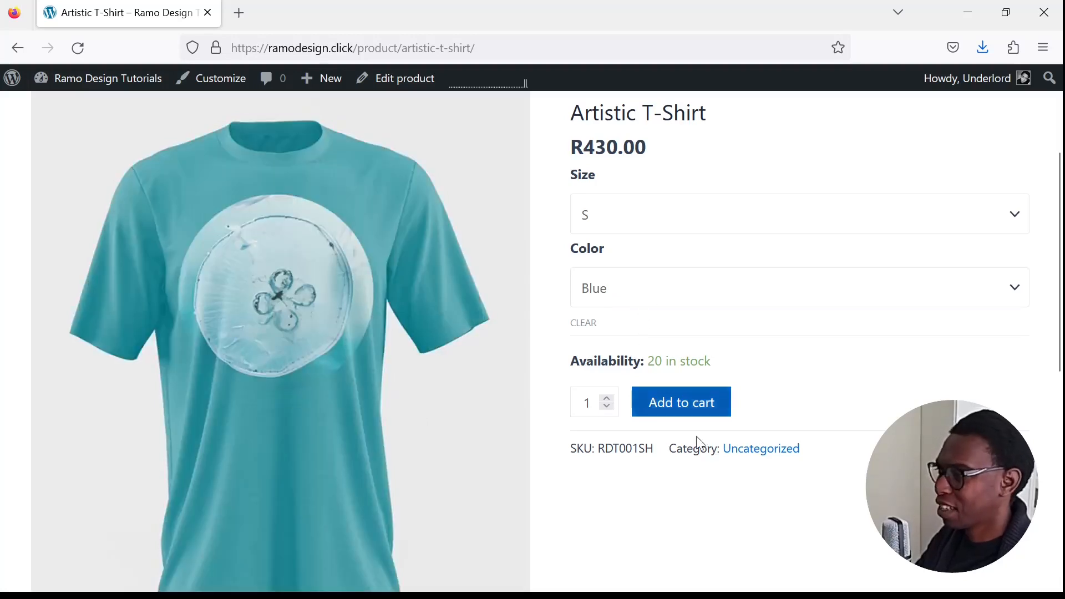
- Review the product page down to its additional information table, and reload the page to check its default image
{"action": "scroll", "coordinate": [725, 494], "scroll_direction": "down", "scroll_amount": 5}
{"action": "scroll", "coordinate": [725, 494], "scroll_direction": "up", "scroll_amount": 3}
{"action": "scroll", "coordinate": [724, 488], "scroll_direction": "down", "scroll_amount": 5}
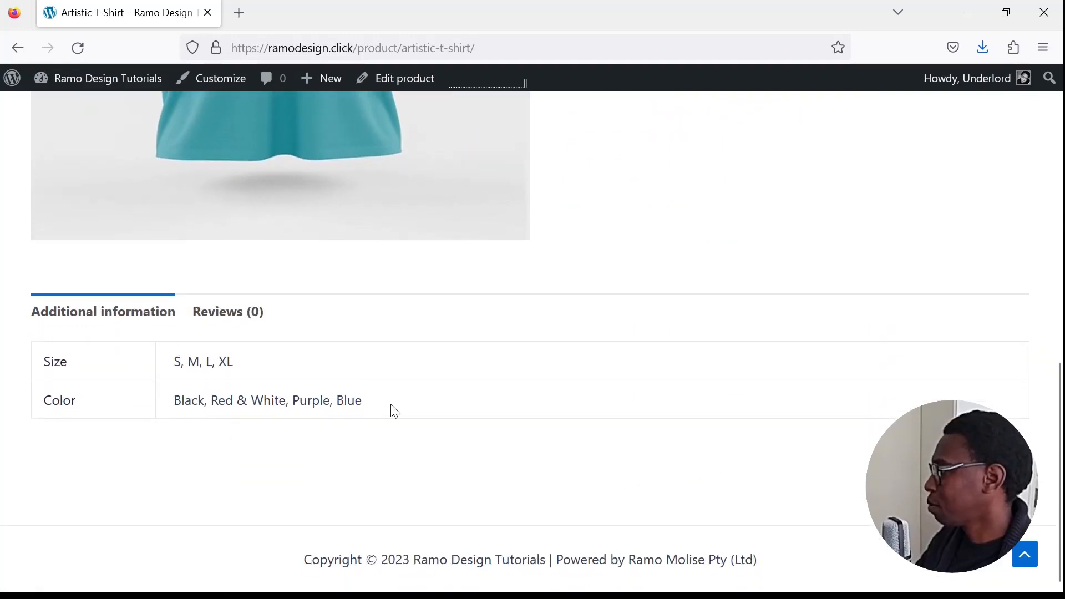
{"action": "scroll", "coordinate": [573, 421], "scroll_direction": "up", "scroll_amount": 9}
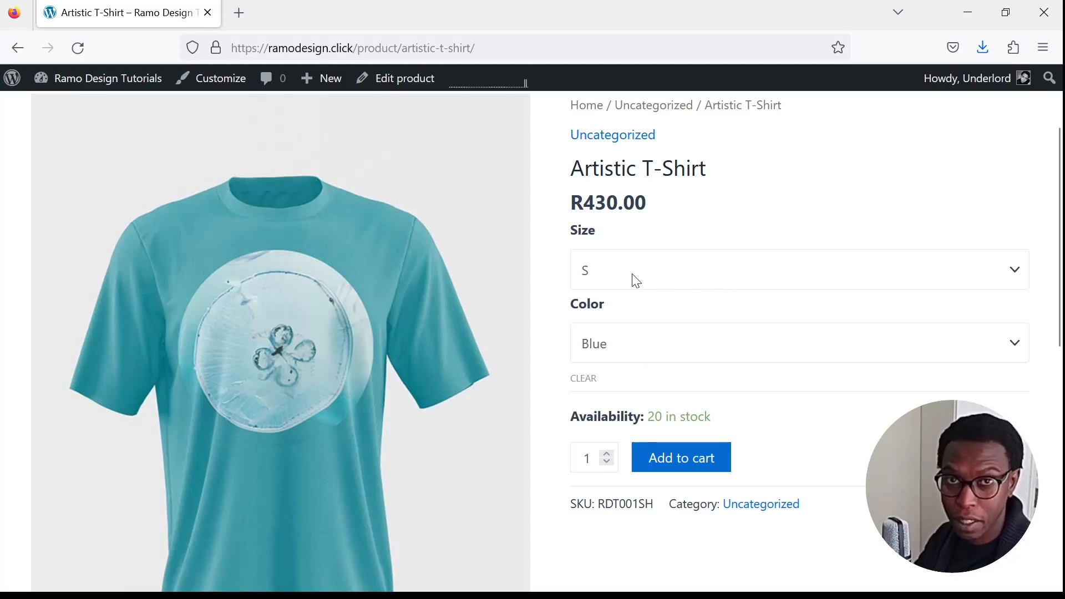
{"action": "scroll", "coordinate": [565, 282], "scroll_direction": "up", "scroll_amount": 3}
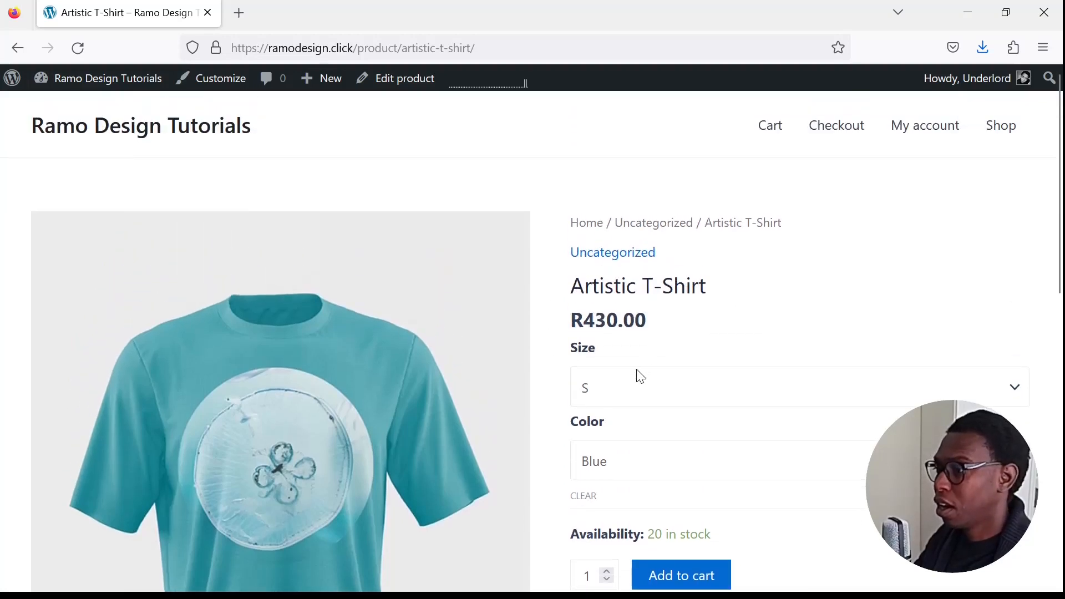
{"action": "scroll", "coordinate": [641, 375], "scroll_direction": "down", "scroll_amount": 2}
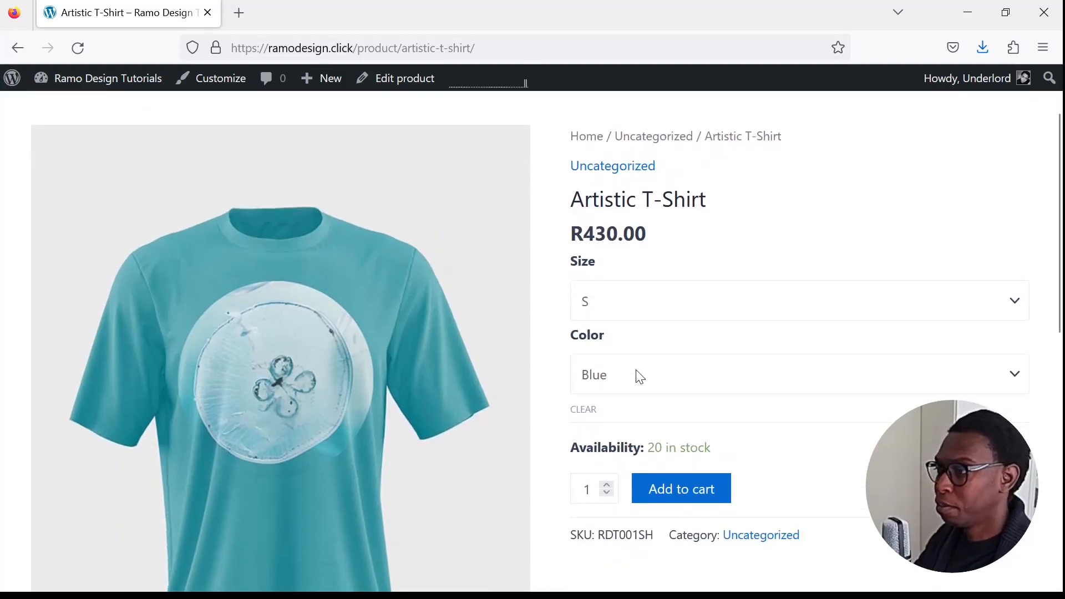
{"action": "left_click", "coordinate": [82, 50]}
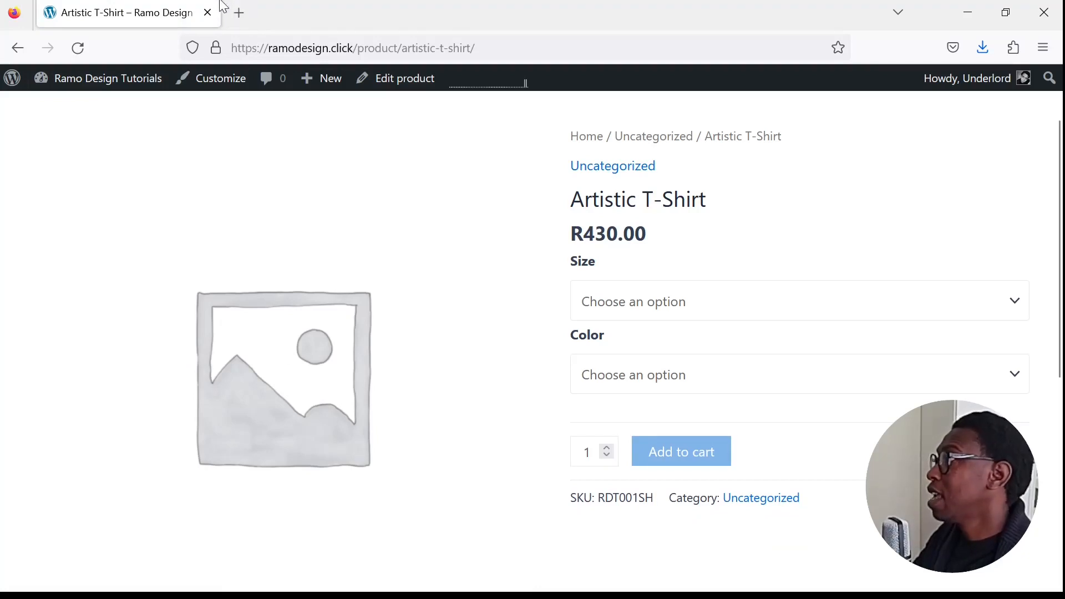
- Return to editing the product and set t-shirt-04.jpg, the black shirt, as its main product image
{"action": "left_click", "coordinate": [404, 78]}
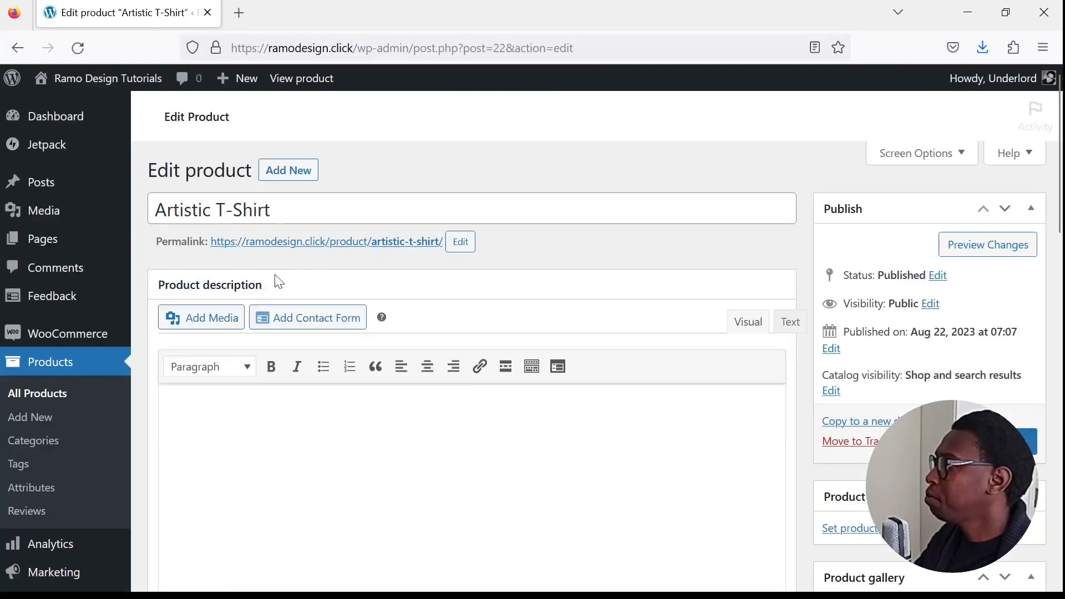
{"action": "scroll", "coordinate": [839, 333], "scroll_direction": "down", "scroll_amount": 3}
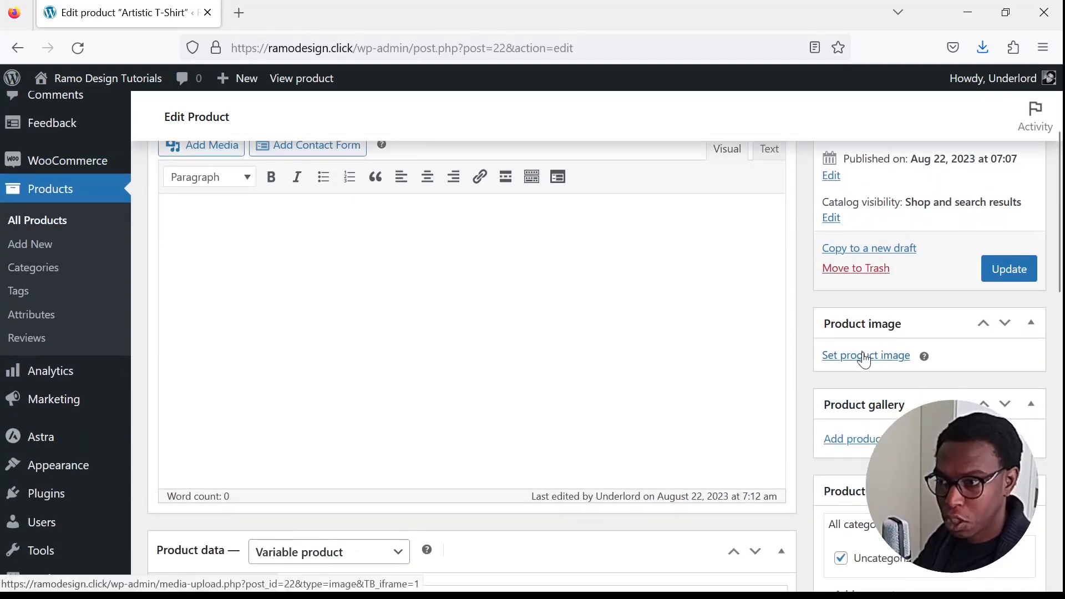
{"action": "left_click", "coordinate": [863, 356]}
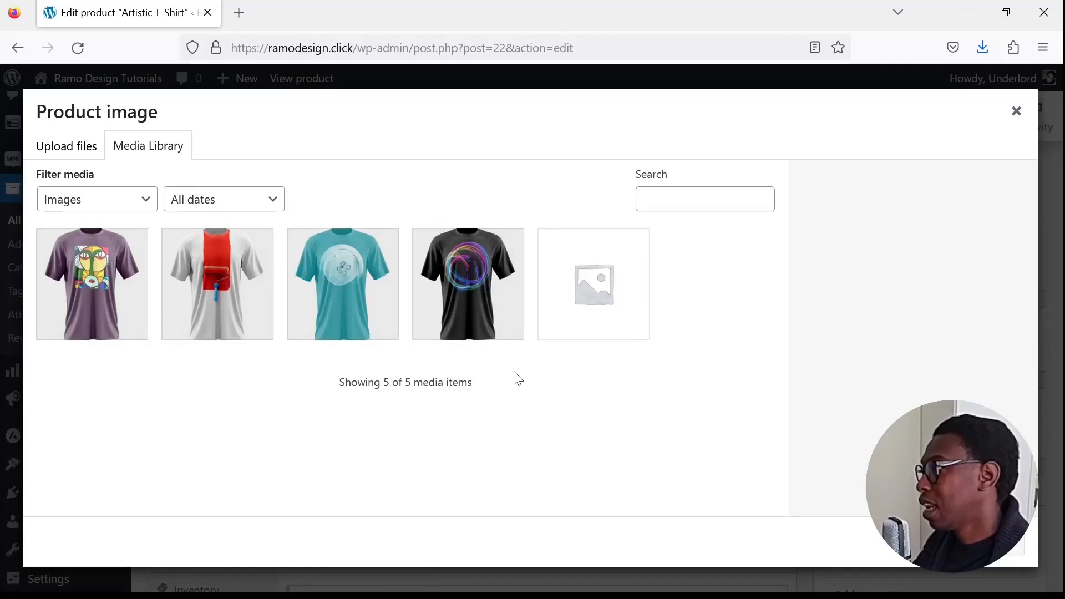
{"action": "left_click", "coordinate": [505, 272]}
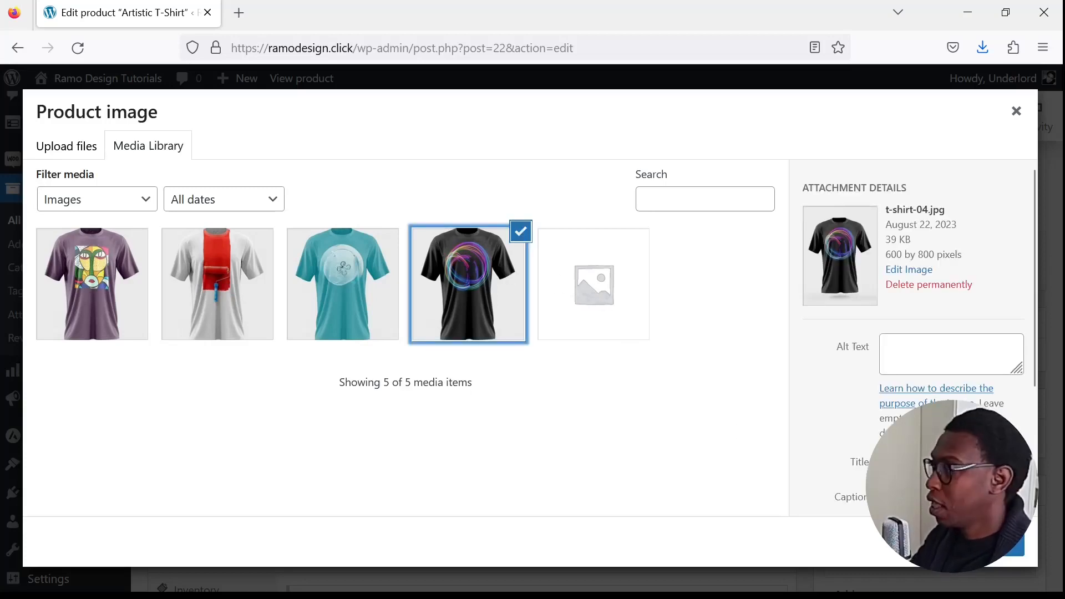
{"action": "left_click", "coordinate": [998, 546]}
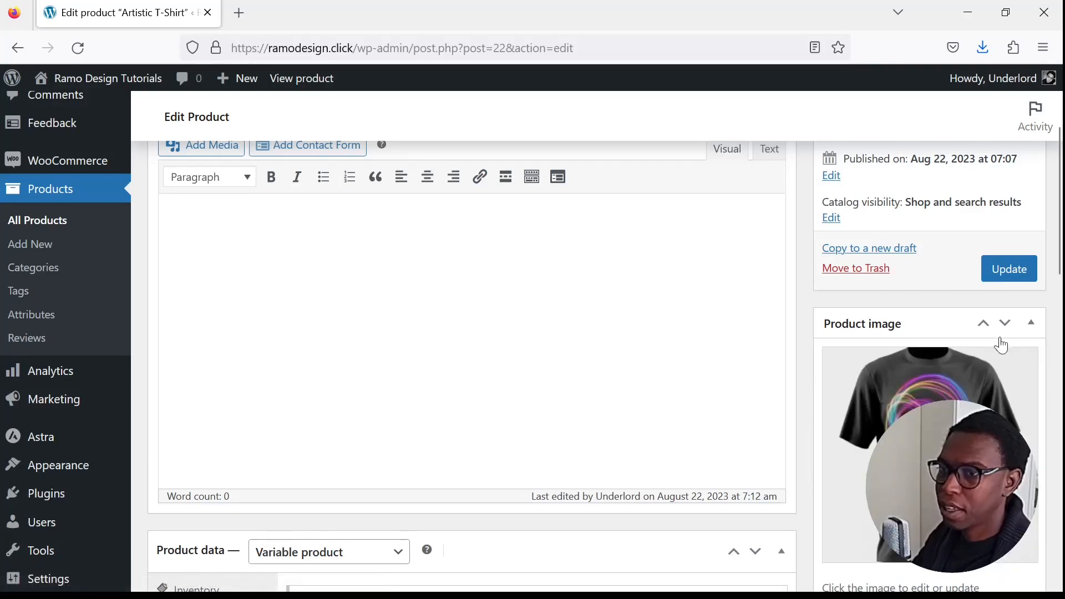
- Update the product and view it in the storefront to check its main image
{"action": "left_click", "coordinate": [1008, 269]}
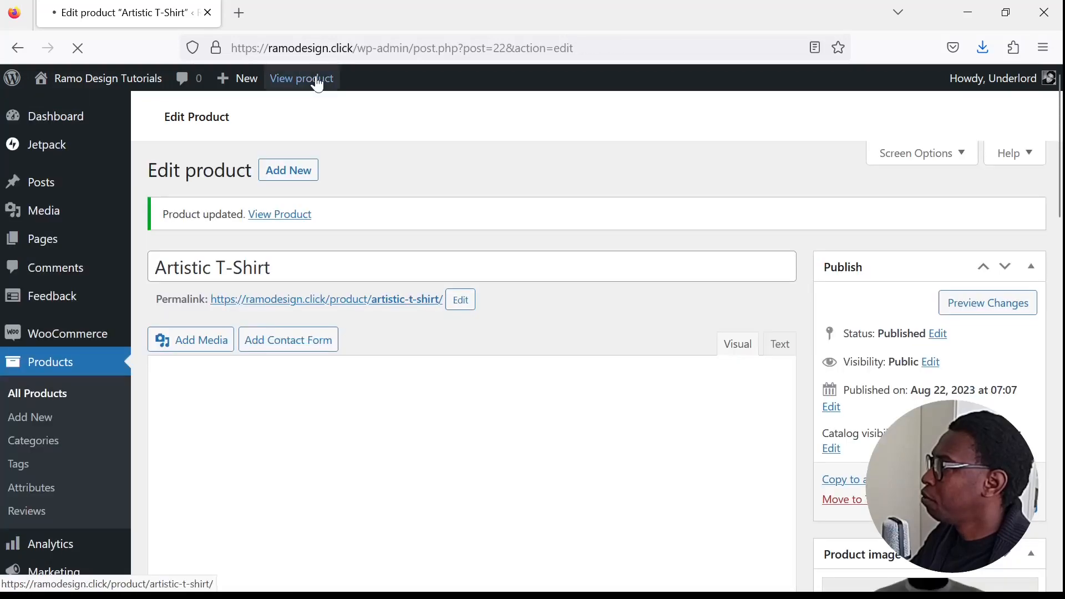
{"action": "left_click", "coordinate": [322, 79]}
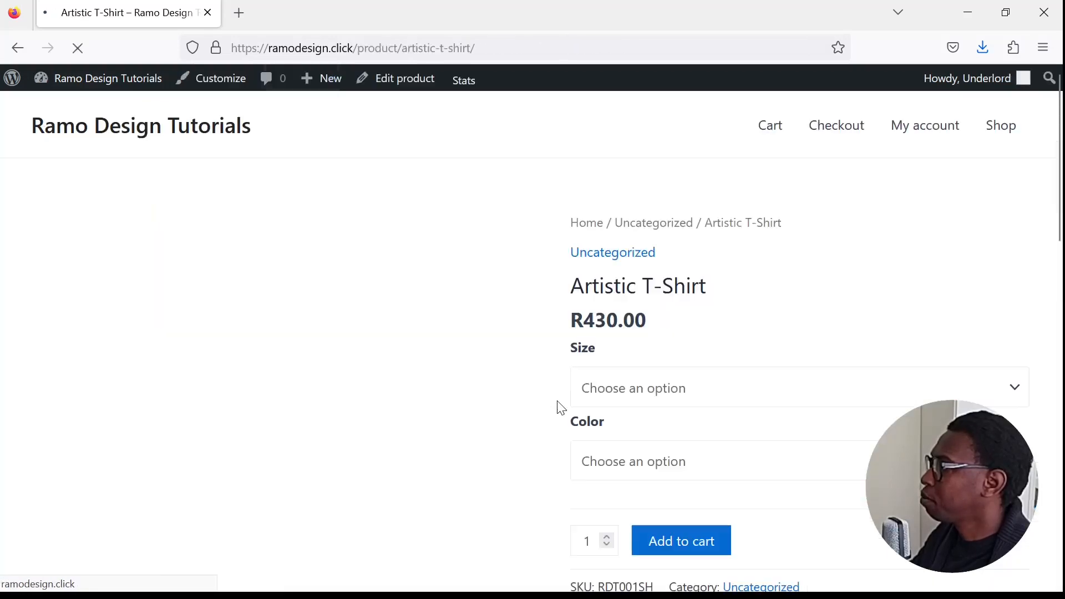
{"action": "scroll", "coordinate": [558, 410], "scroll_direction": "down", "scroll_amount": 5}
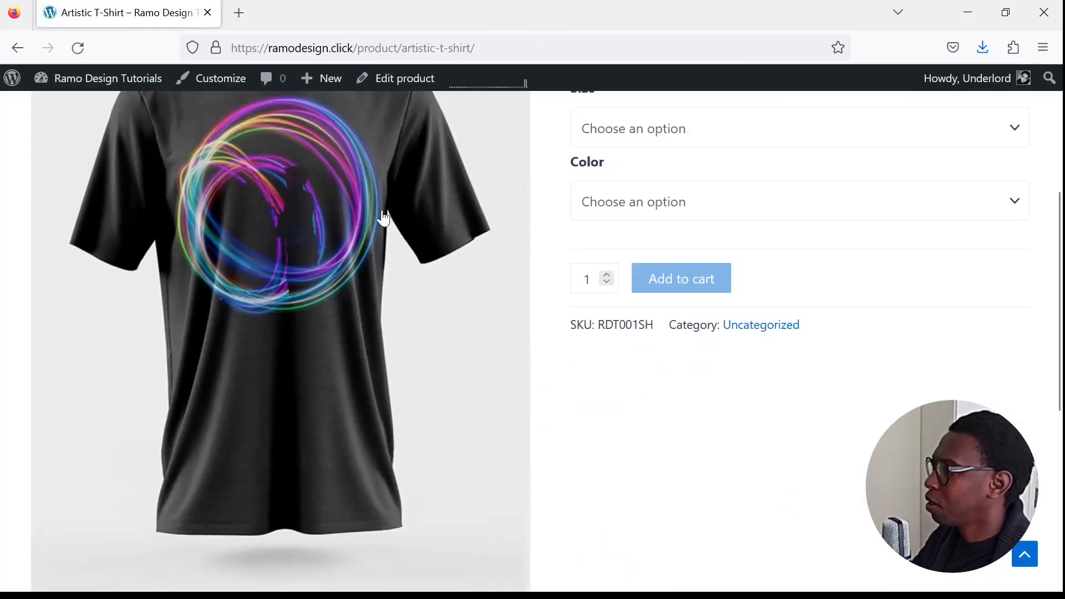
{"action": "scroll", "coordinate": [479, 347], "scroll_direction": "up", "scroll_amount": 3}
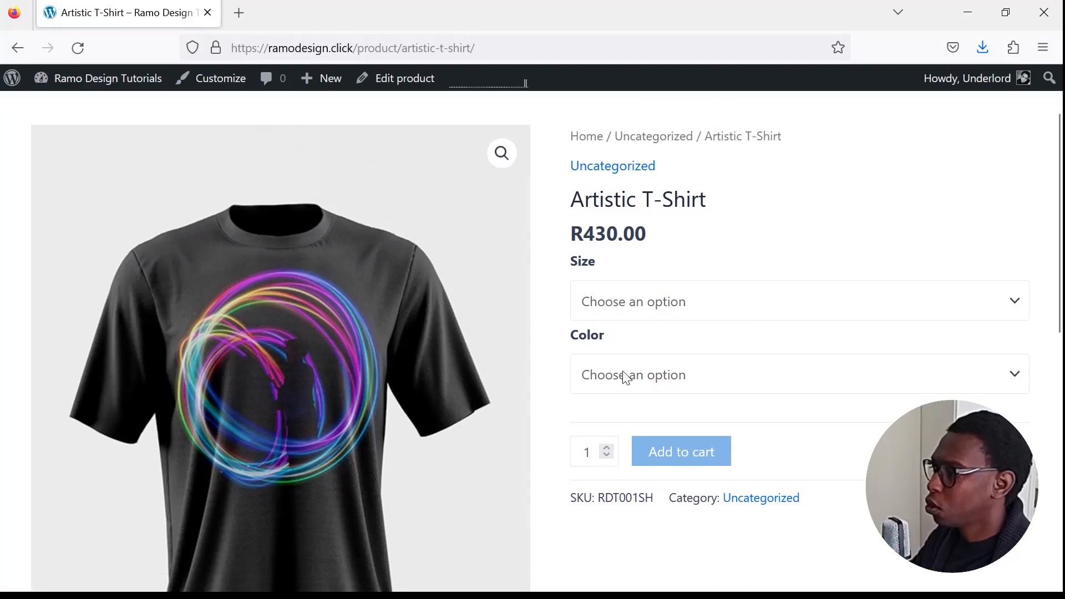
- Choose size M in Red & White, add the shirt to the cart and view the cart
{"action": "left_click", "coordinate": [629, 399]}
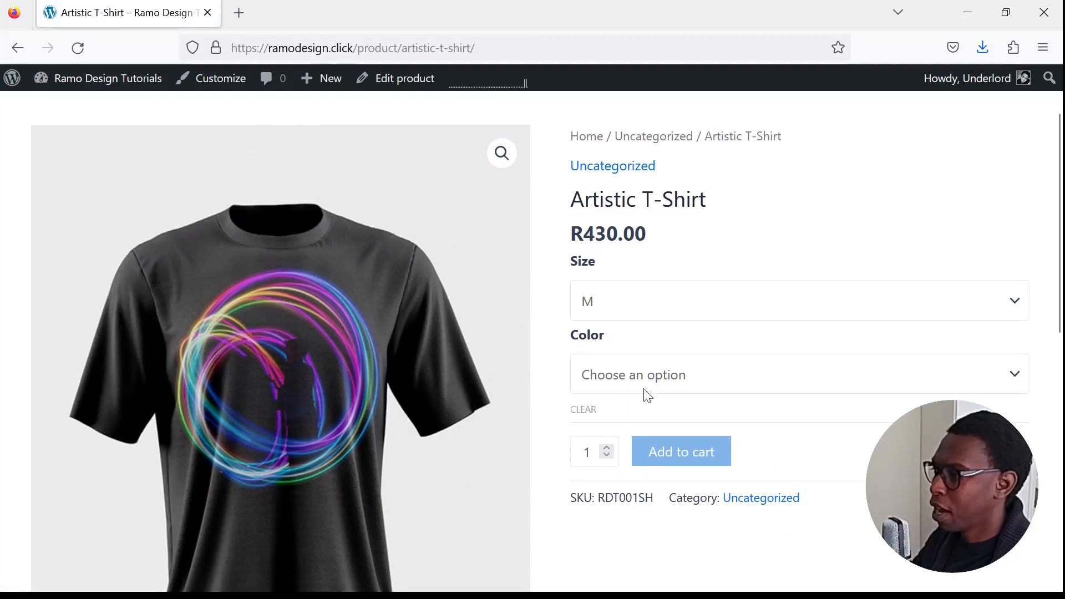
{"action": "left_click", "coordinate": [648, 472]}
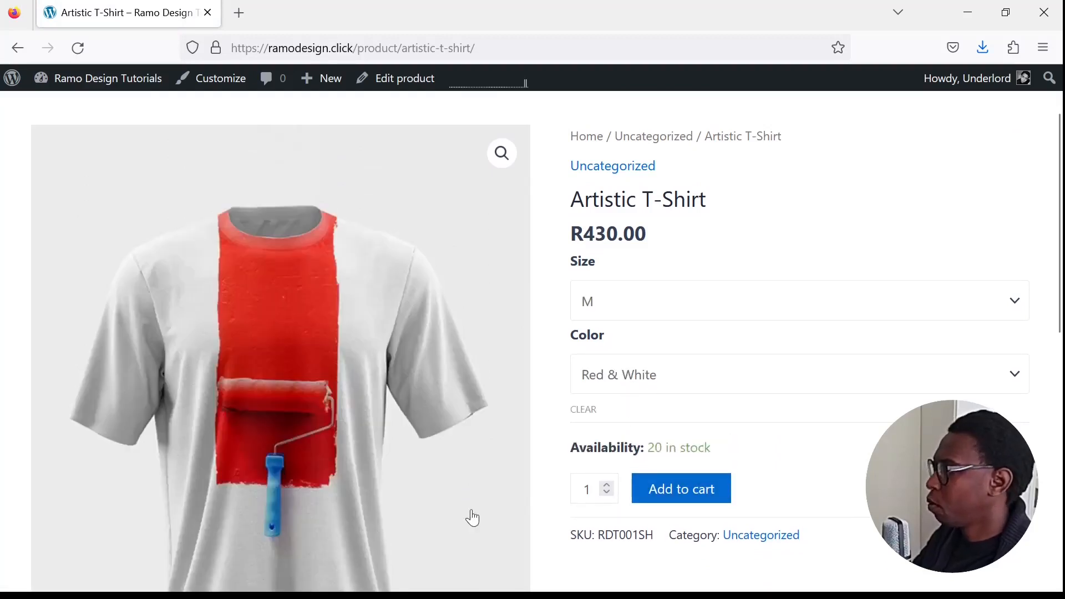
{"action": "scroll", "coordinate": [523, 511], "scroll_direction": "down", "scroll_amount": 2}
{"action": "left_click", "coordinate": [714, 411]}
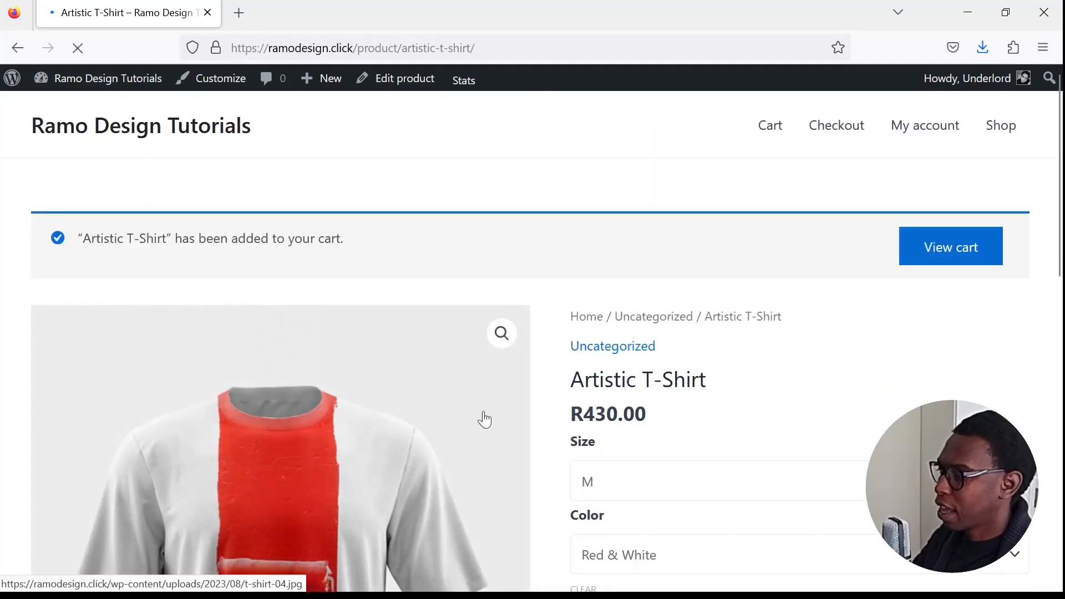
{"action": "scroll", "coordinate": [634, 407], "scroll_direction": "down", "scroll_amount": 5}
{"action": "scroll", "coordinate": [693, 408], "scroll_direction": "up", "scroll_amount": 5}
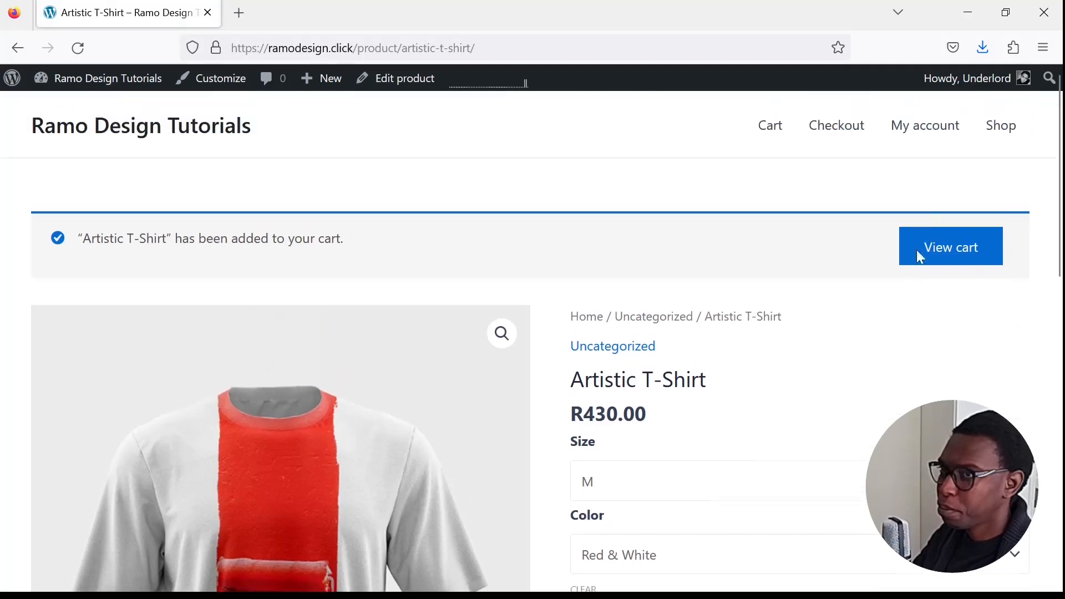
{"action": "left_click", "coordinate": [944, 259]}
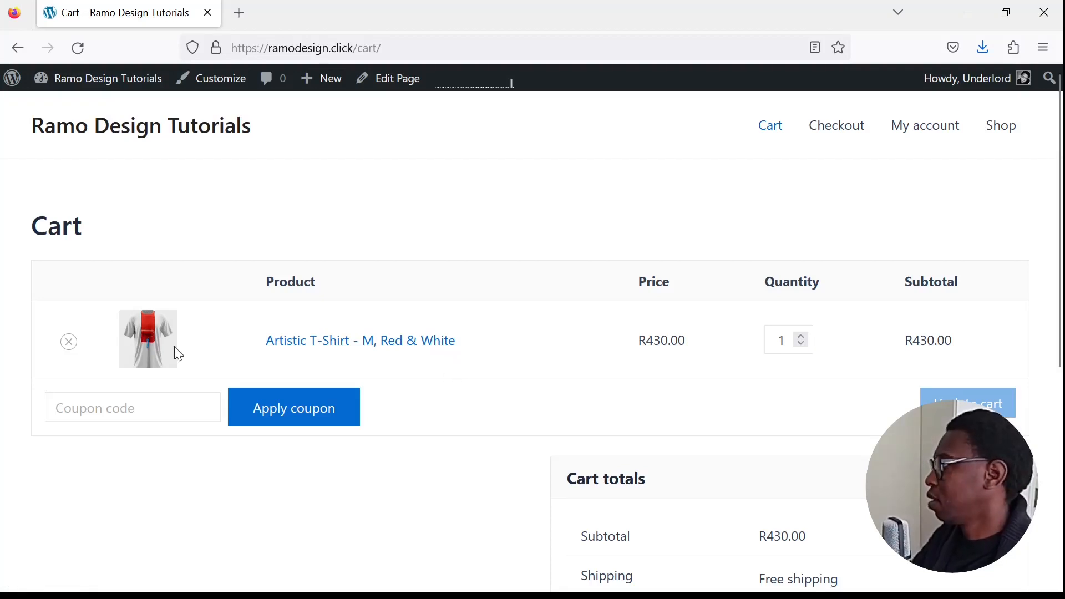
- Remove the shirt from the cart and reopen the Artistic T-Shirt page from the shop
{"action": "left_click", "coordinate": [68, 341]}
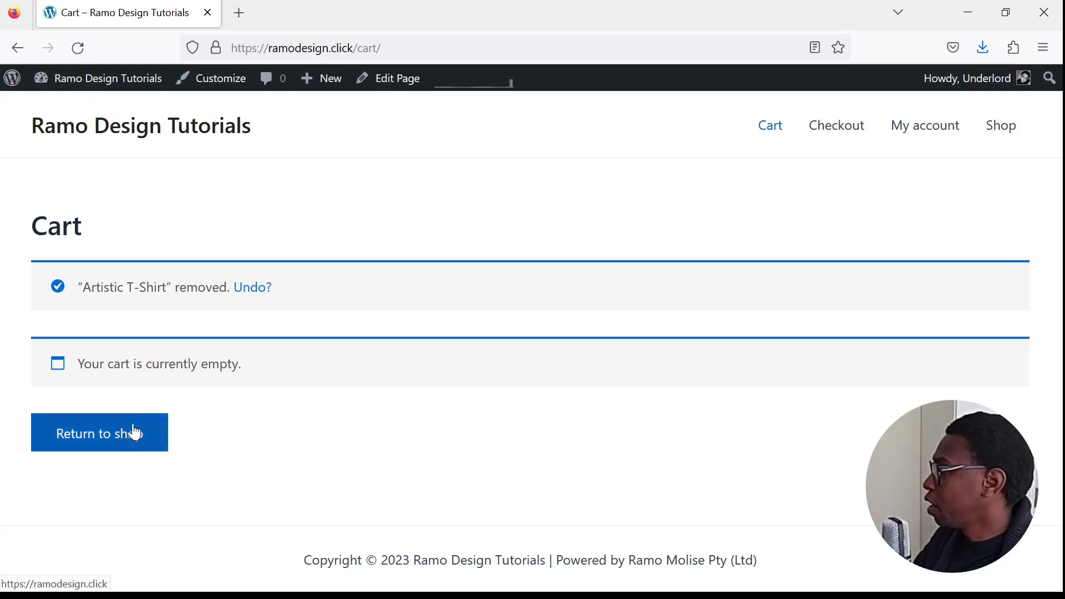
{"action": "left_click", "coordinate": [158, 440]}
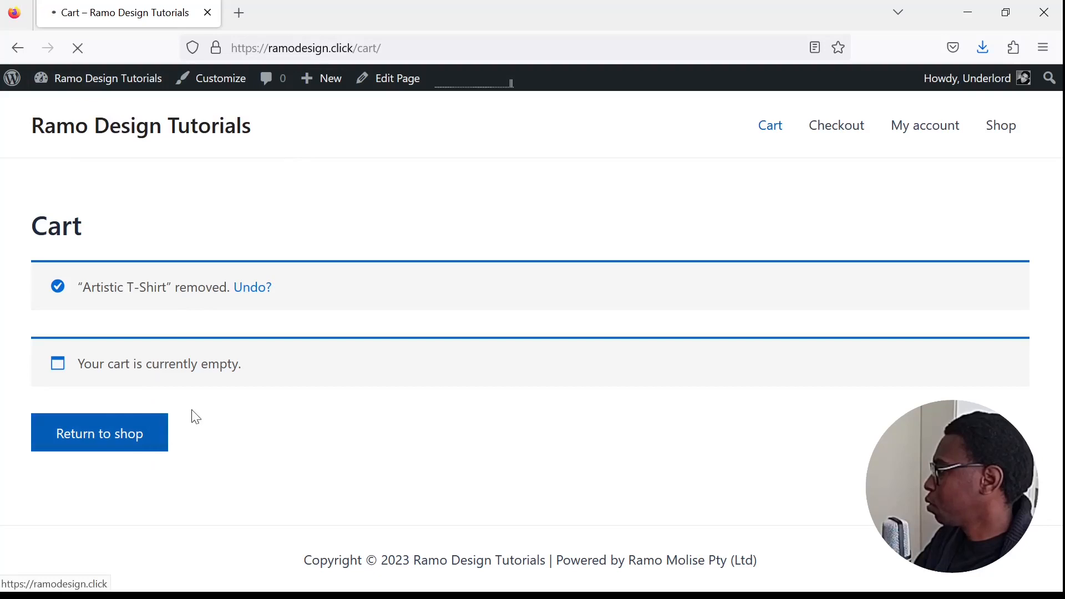
{"action": "scroll", "coordinate": [366, 444], "scroll_direction": "down", "scroll_amount": 3}
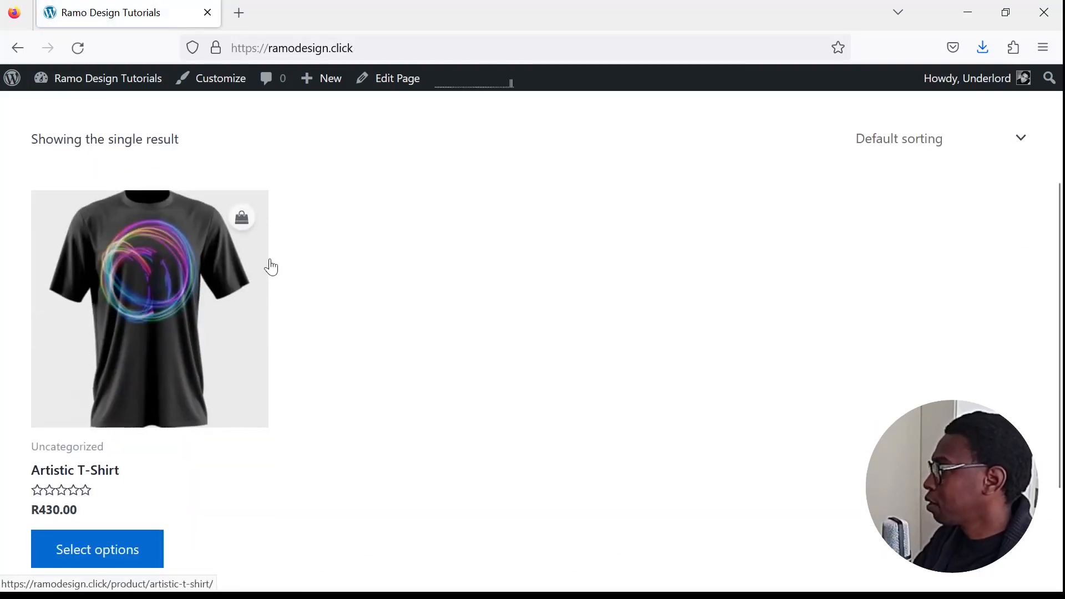
{"action": "left_click", "coordinate": [206, 340]}
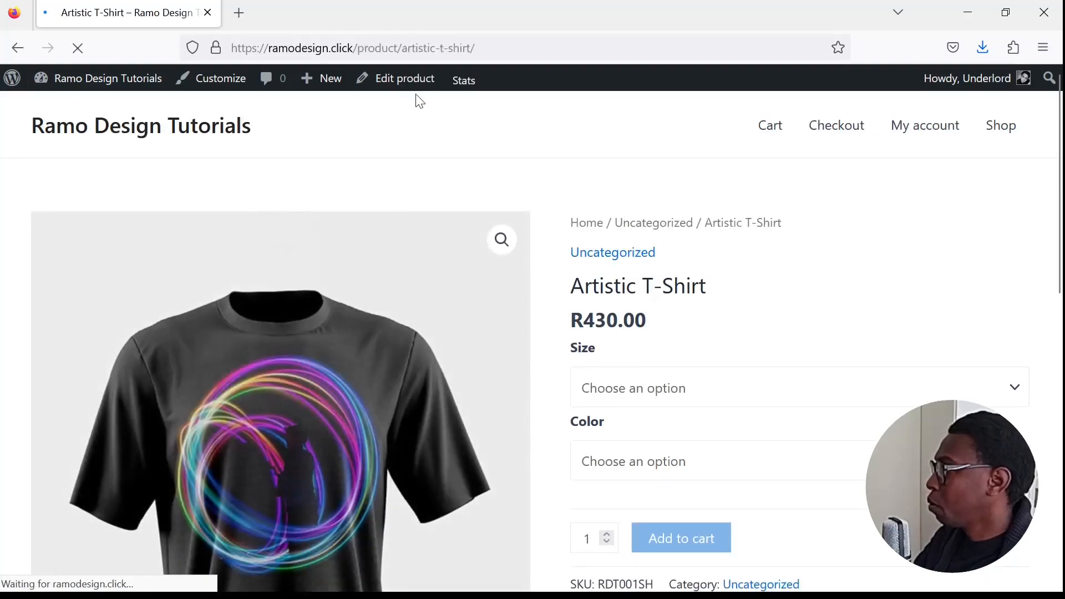
- Return to editing the product and expand all of its variations
{"action": "left_click", "coordinate": [417, 87]}
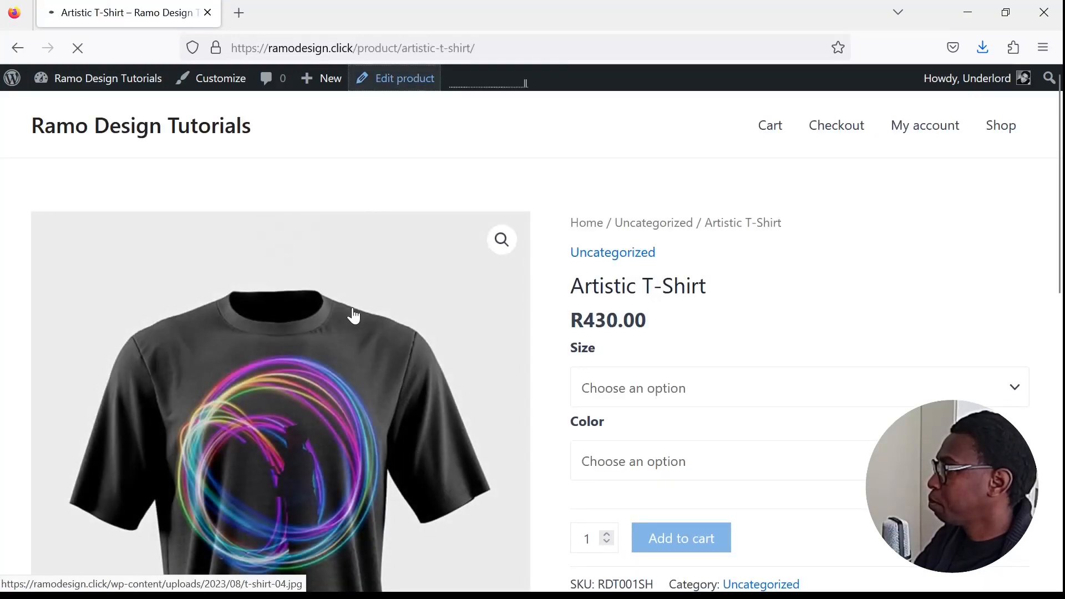
{"action": "scroll", "coordinate": [458, 440], "scroll_direction": "down", "scroll_amount": 5}
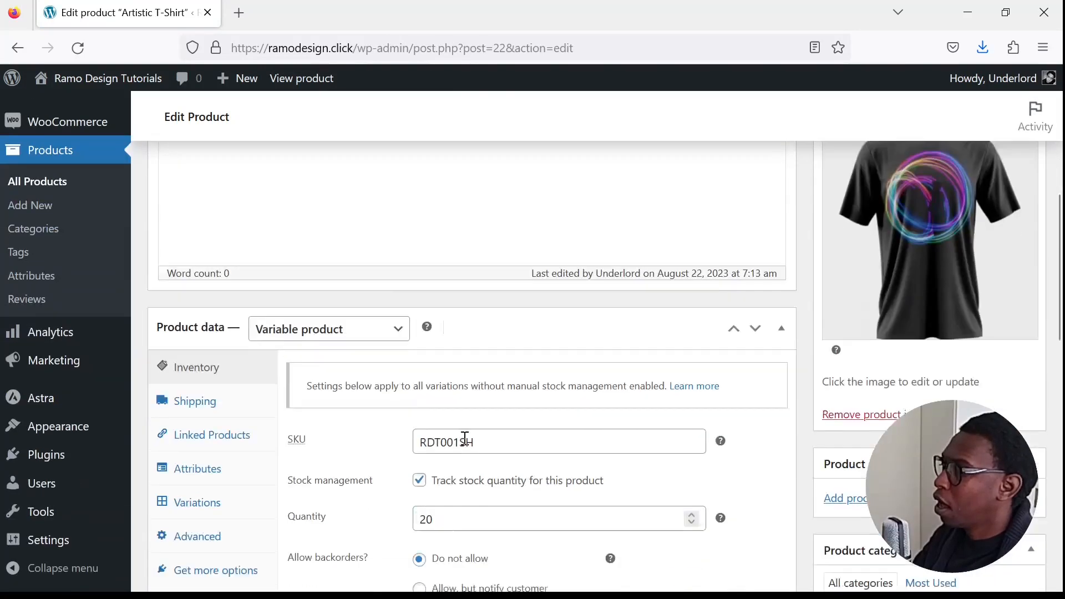
{"action": "scroll", "coordinate": [463, 444], "scroll_direction": "down", "scroll_amount": 3}
{"action": "scroll", "coordinate": [373, 423], "scroll_direction": "up", "scroll_amount": 3}
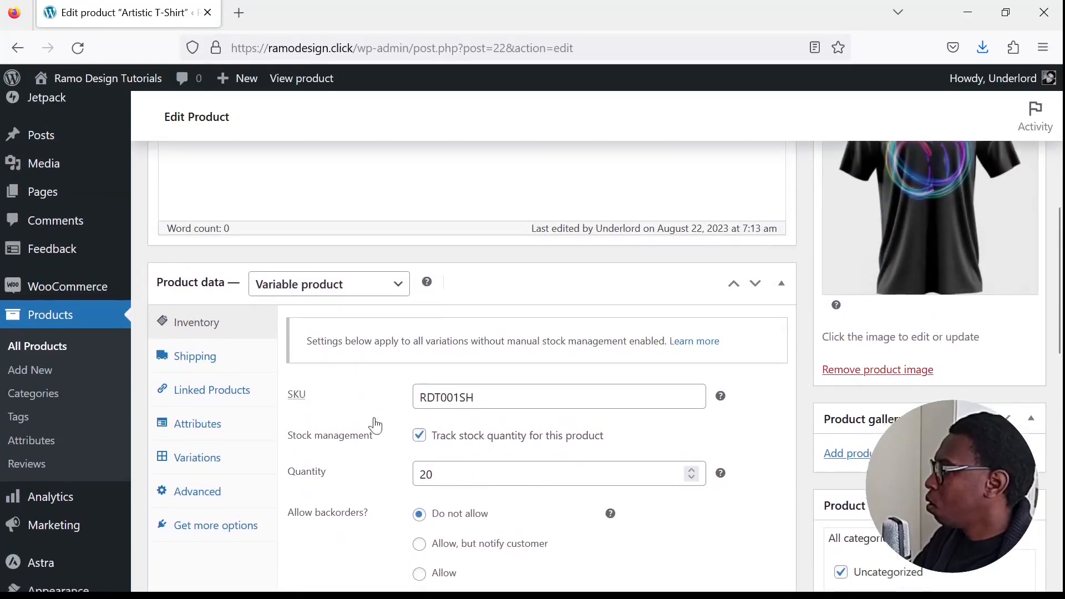
{"action": "scroll", "coordinate": [375, 424], "scroll_direction": "down", "scroll_amount": 2}
{"action": "left_click", "coordinate": [199, 379]}
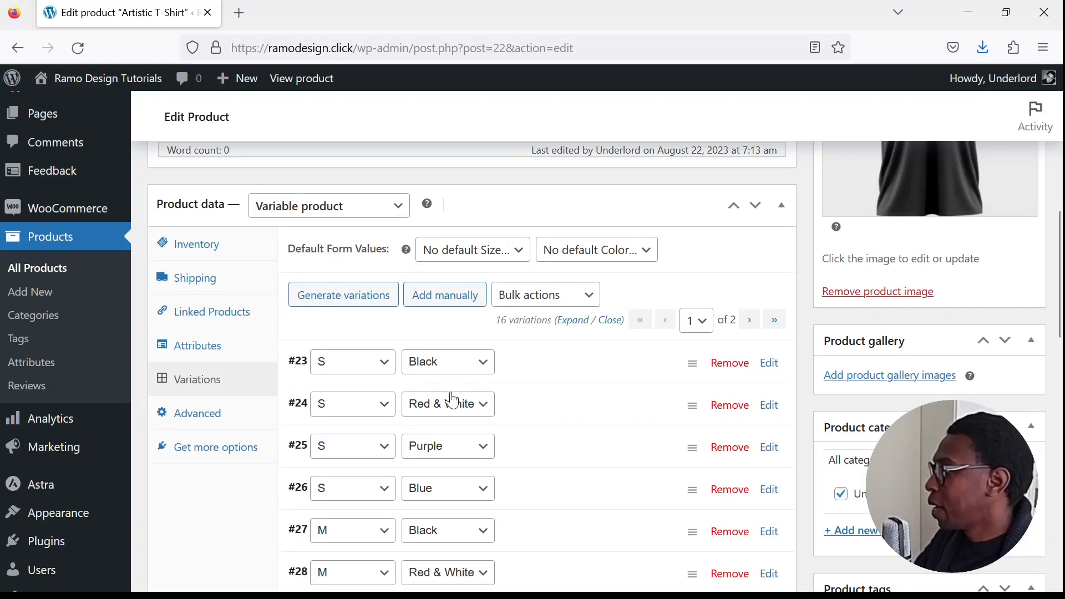
{"action": "scroll", "coordinate": [424, 443], "scroll_direction": "down", "scroll_amount": 2}
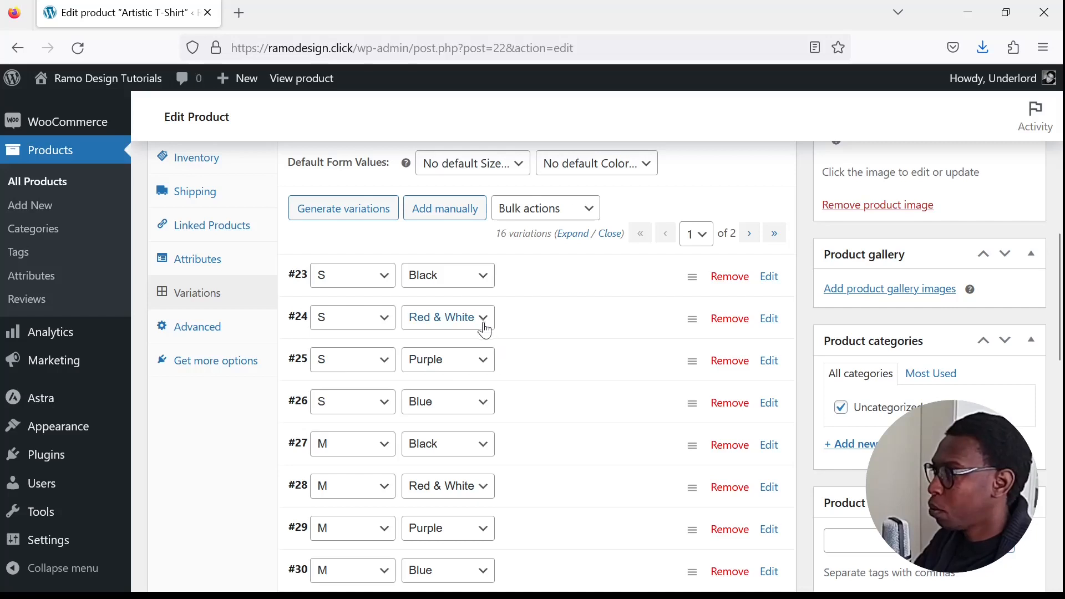
{"action": "left_click", "coordinate": [573, 234]}
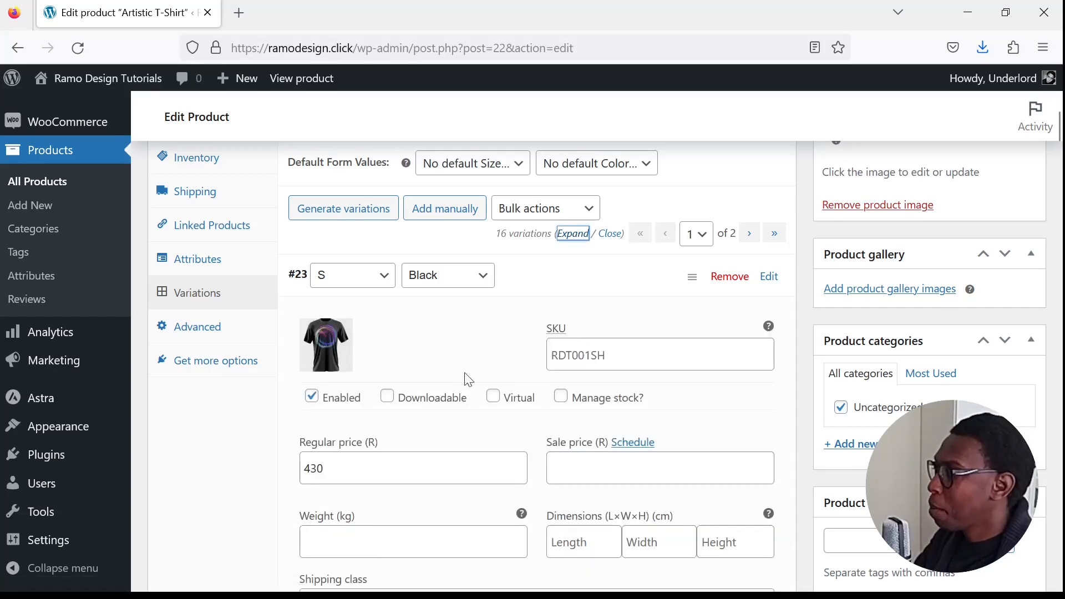
- Set the regular price of the S and M Red & White variations to 450
{"action": "scroll", "coordinate": [471, 399], "scroll_direction": "down", "scroll_amount": 9}
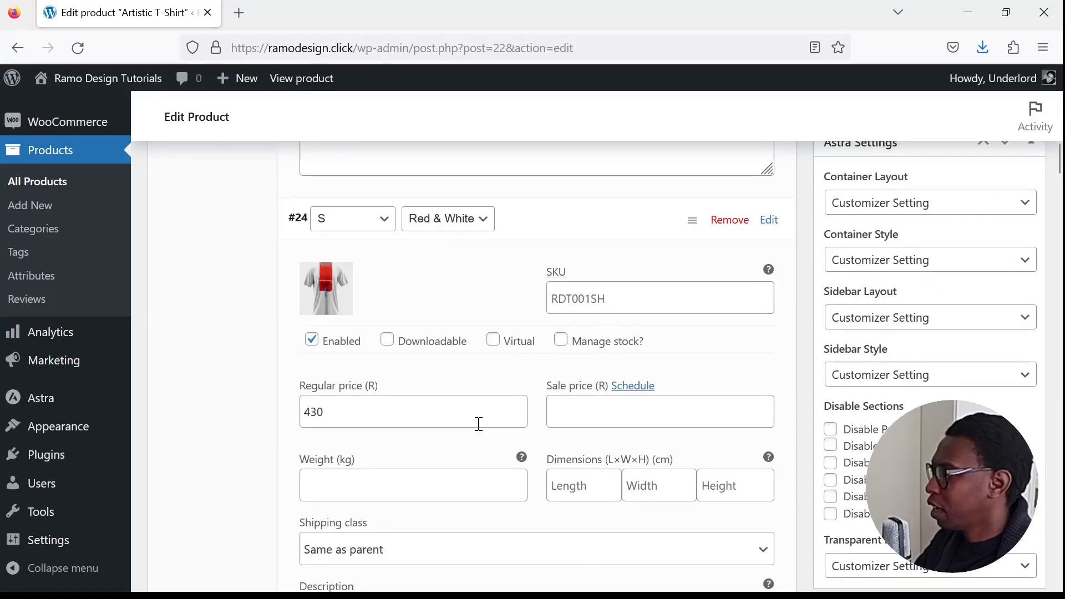
{"action": "left_click", "coordinate": [345, 413]}
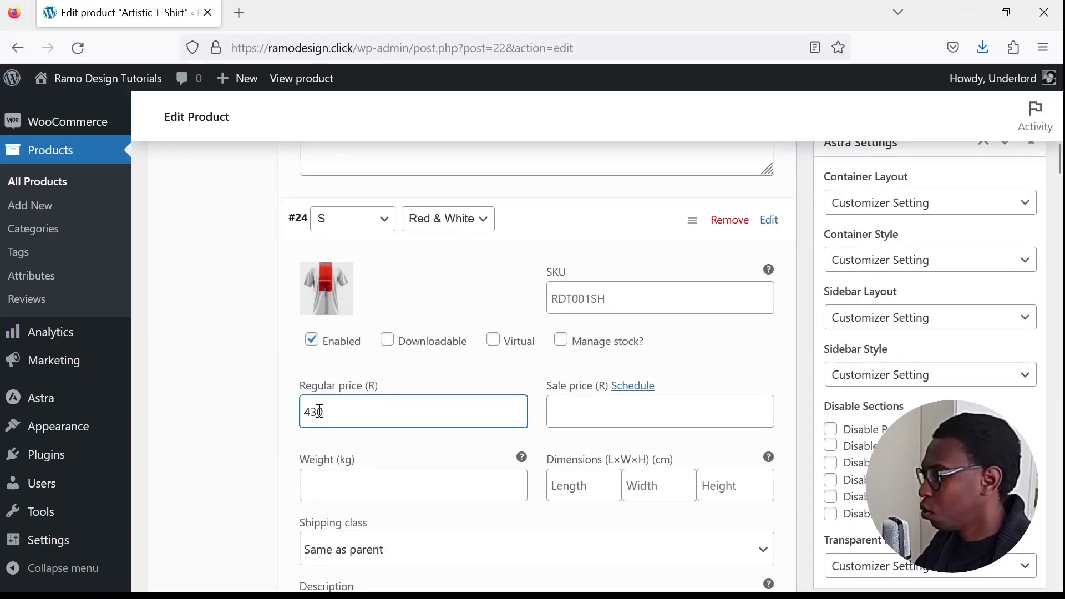
{"action": "scroll", "coordinate": [385, 451], "scroll_direction": "down", "scroll_amount": 12}
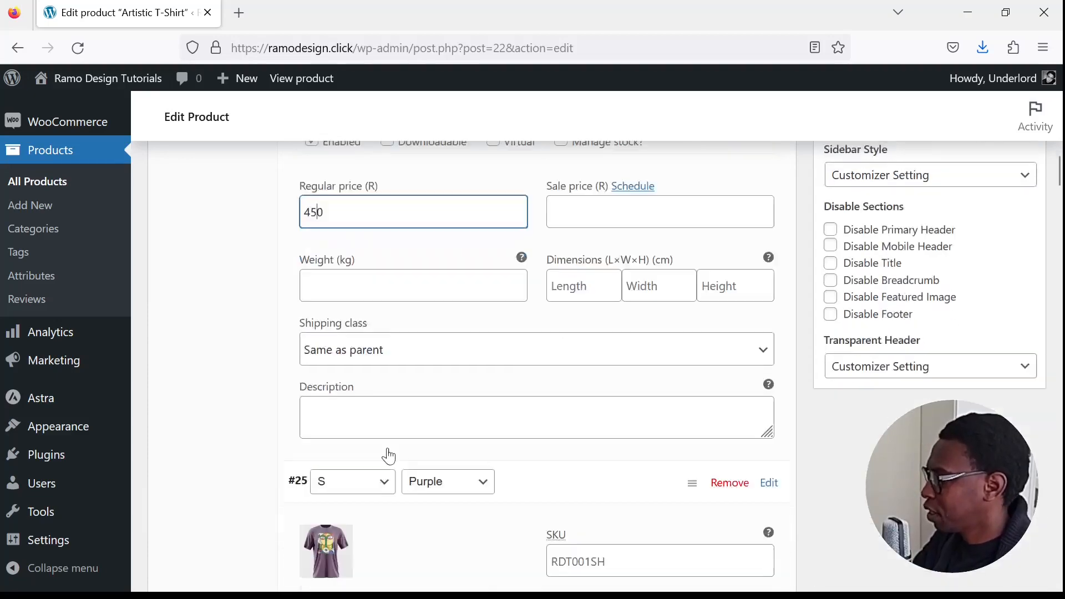
{"action": "scroll", "coordinate": [415, 353], "scroll_direction": "down", "scroll_amount": 17}
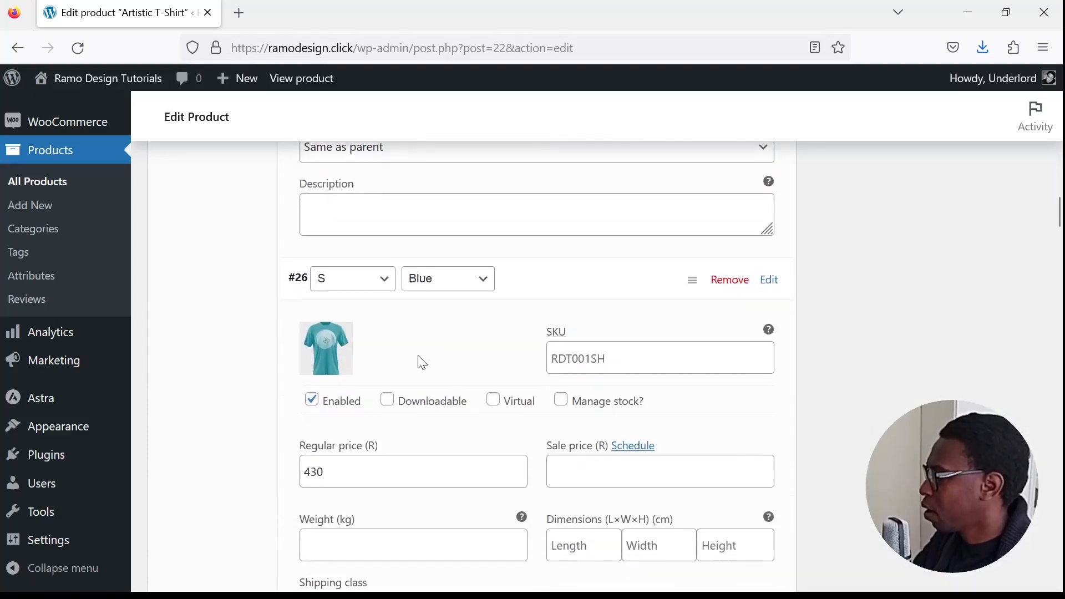
{"action": "scroll", "coordinate": [420, 391], "scroll_direction": "down", "scroll_amount": 3}
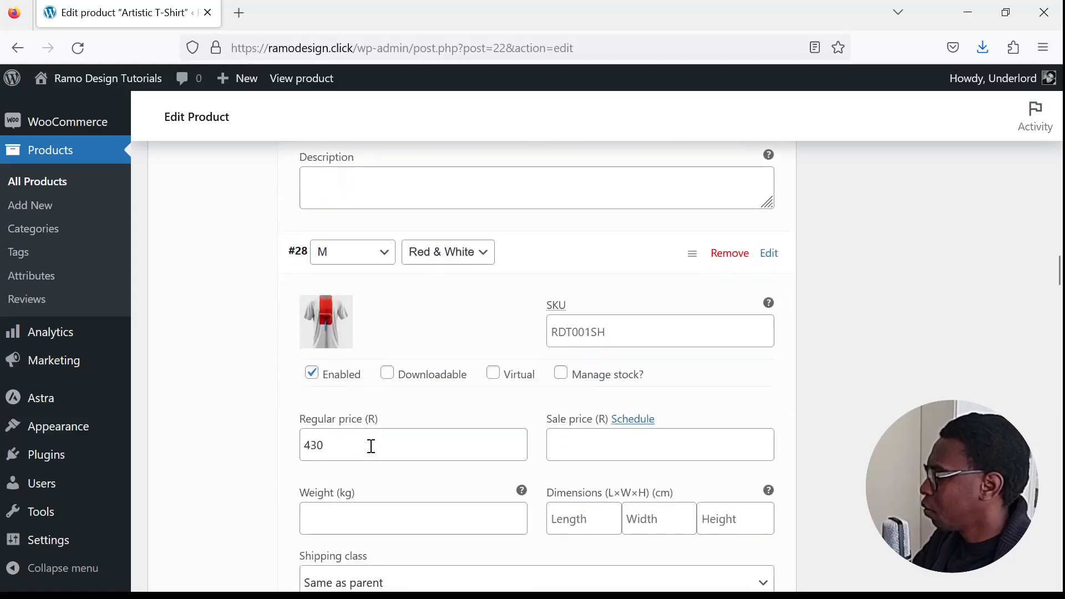
{"action": "left_click", "coordinate": [320, 445]}
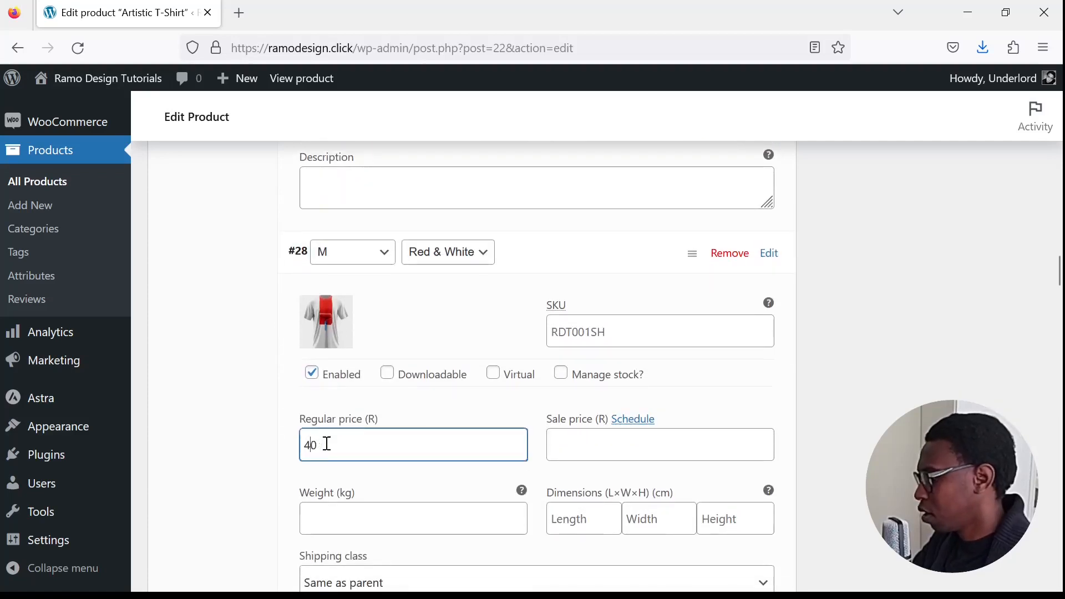
- Set the regular price of the L and XL Red & White variations to 450
{"action": "scroll", "coordinate": [321, 445], "scroll_direction": "down", "scroll_amount": 14}
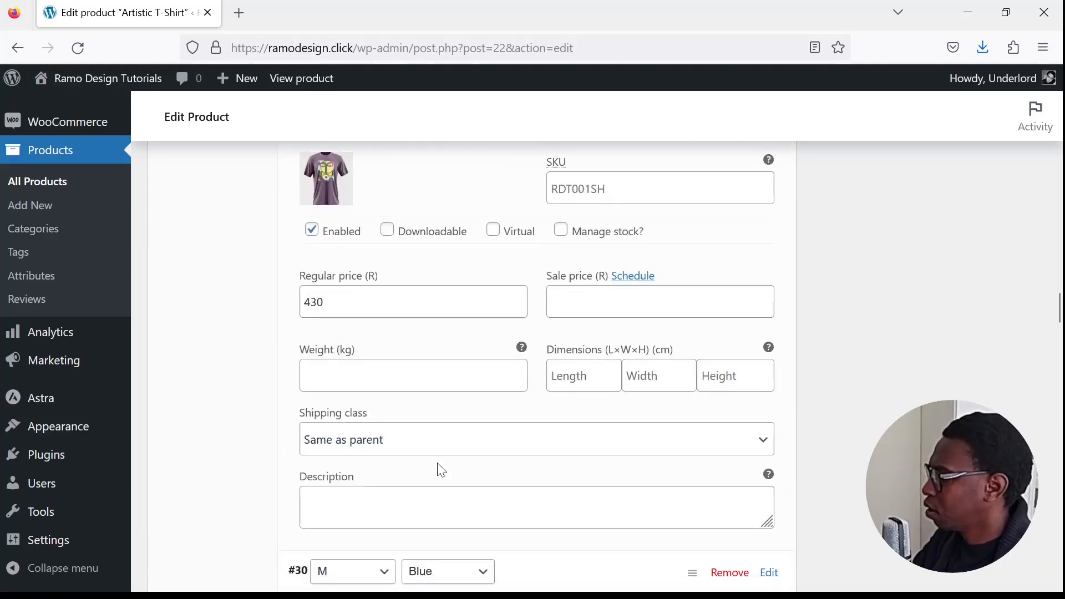
{"action": "scroll", "coordinate": [430, 485], "scroll_direction": "down", "scroll_amount": 10}
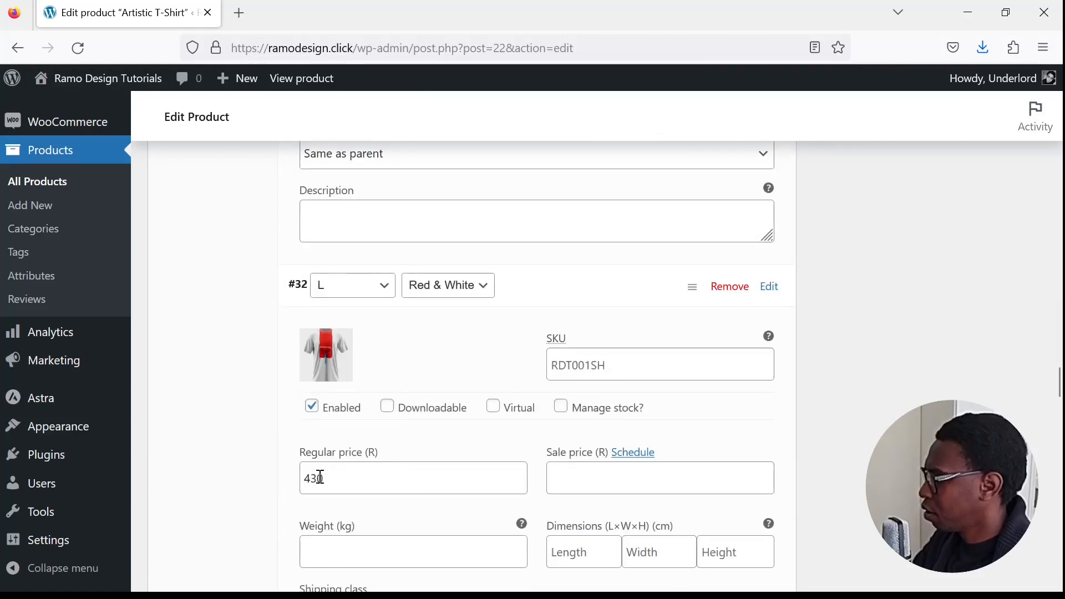
{"action": "left_click", "coordinate": [318, 477]}
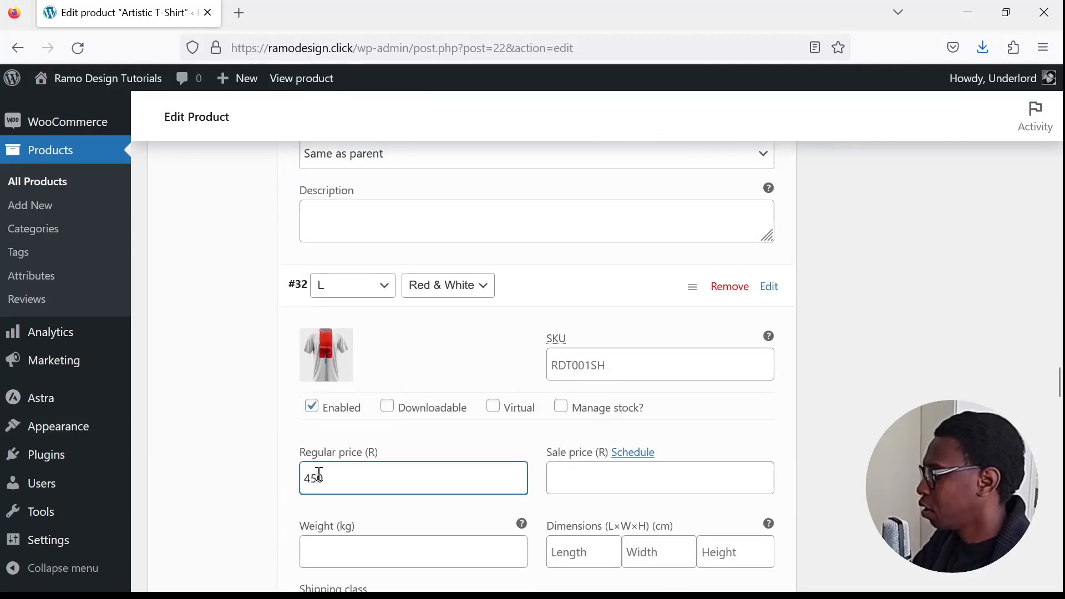
{"action": "scroll", "coordinate": [392, 438], "scroll_direction": "down", "scroll_amount": 11}
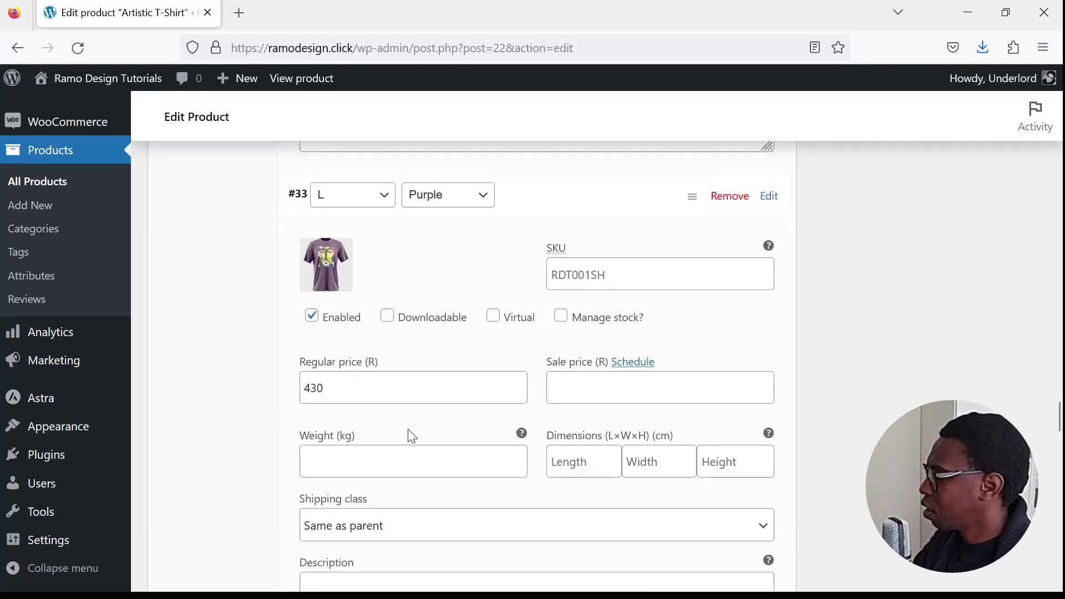
{"action": "left_click", "coordinate": [315, 335]}
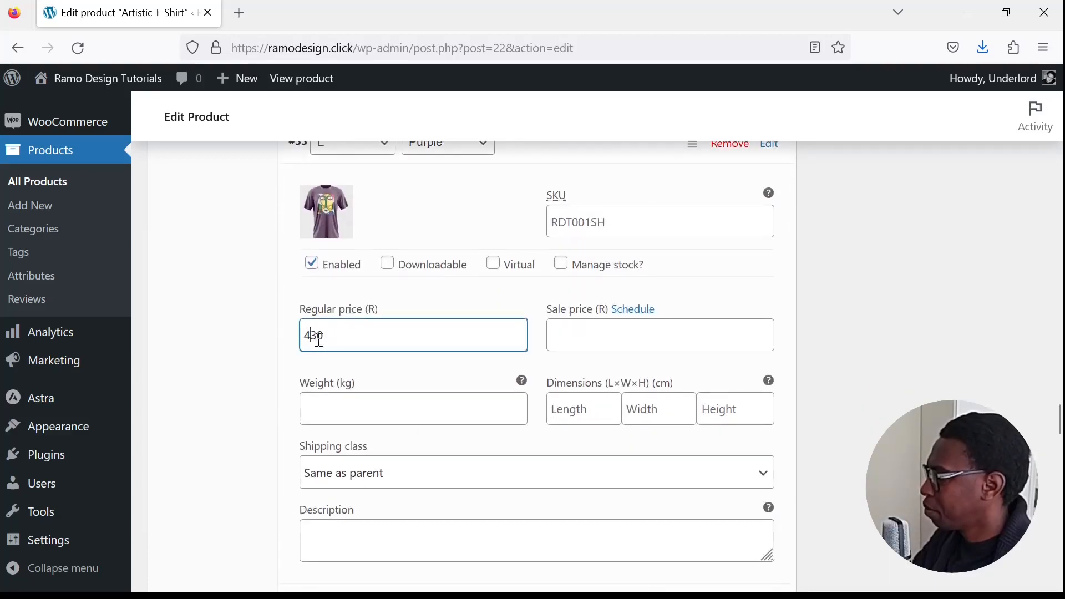
{"action": "scroll", "coordinate": [445, 406], "scroll_direction": "down", "scroll_amount": 20}
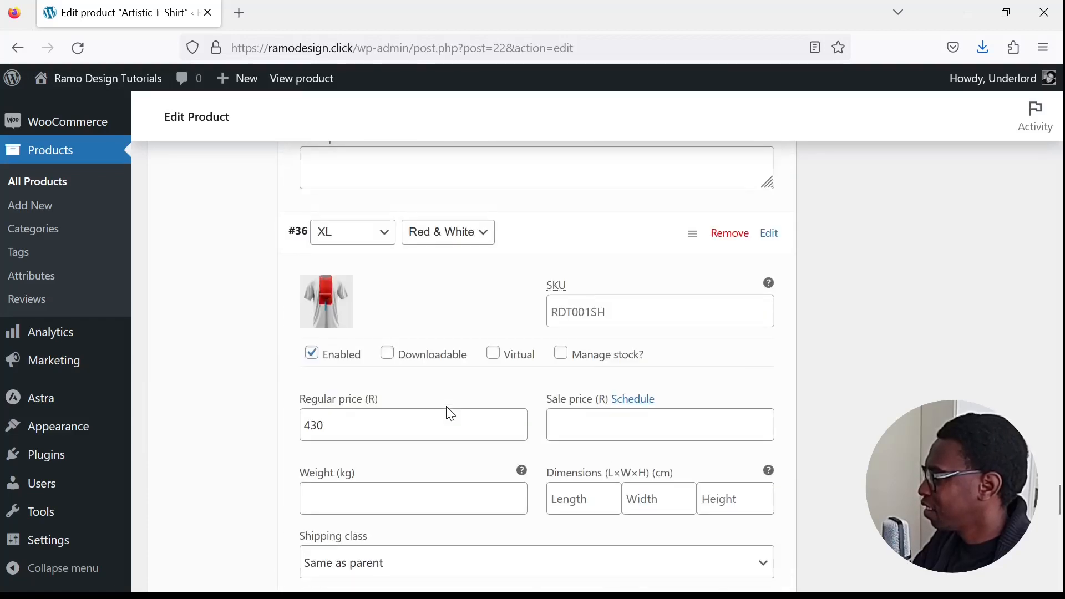
{"action": "left_click", "coordinate": [321, 417]}
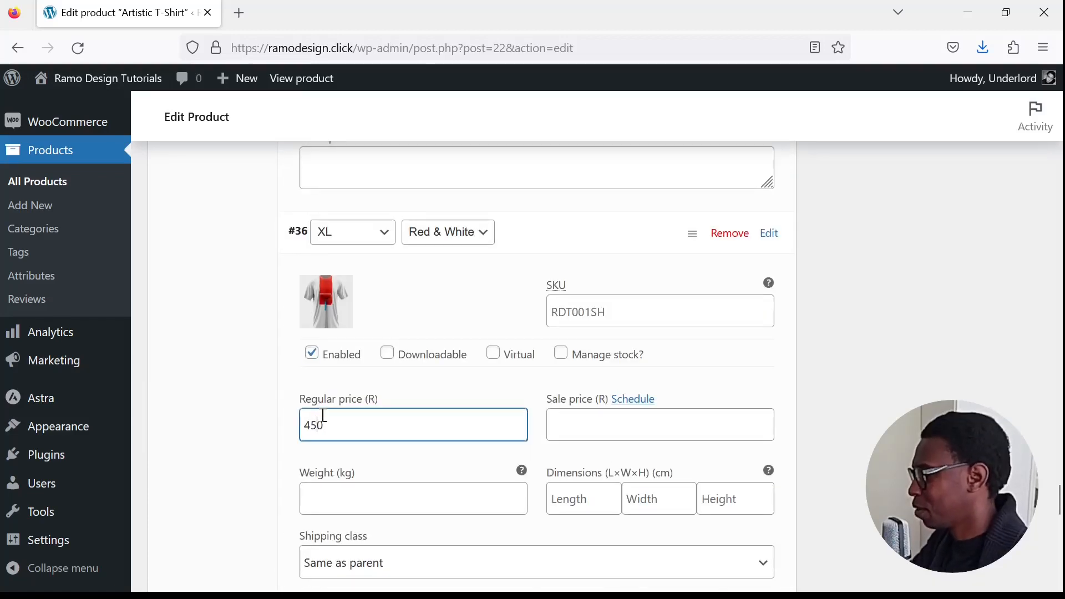
- Save the variation changes and open the product's storefront page in a new tab
{"action": "scroll", "coordinate": [411, 442], "scroll_direction": "down", "scroll_amount": 6}
{"action": "scroll", "coordinate": [420, 441], "scroll_direction": "down", "scroll_amount": 10}
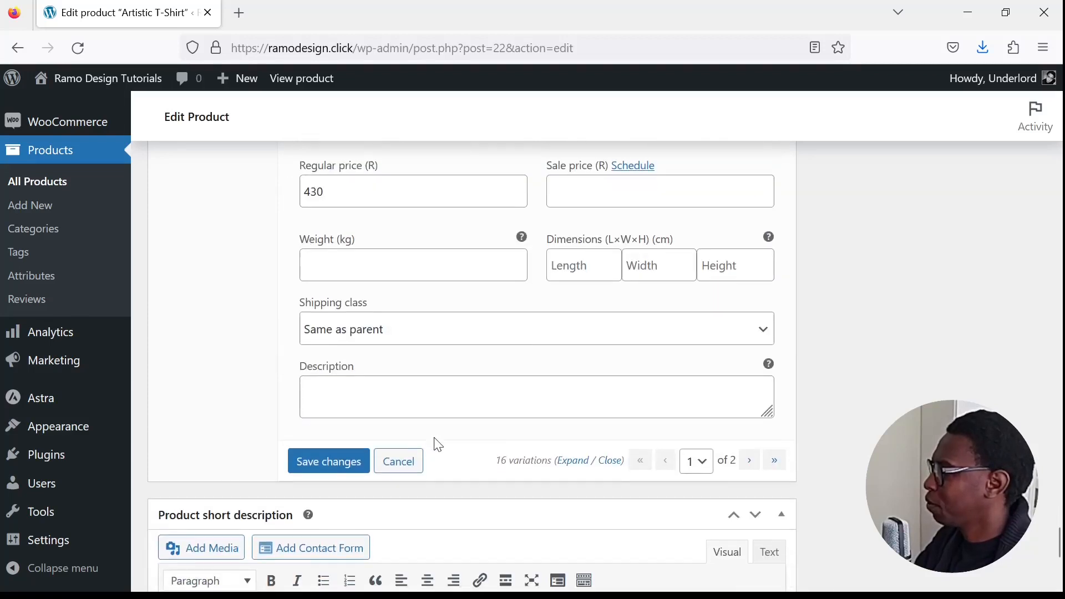
{"action": "left_click", "coordinate": [321, 290]}
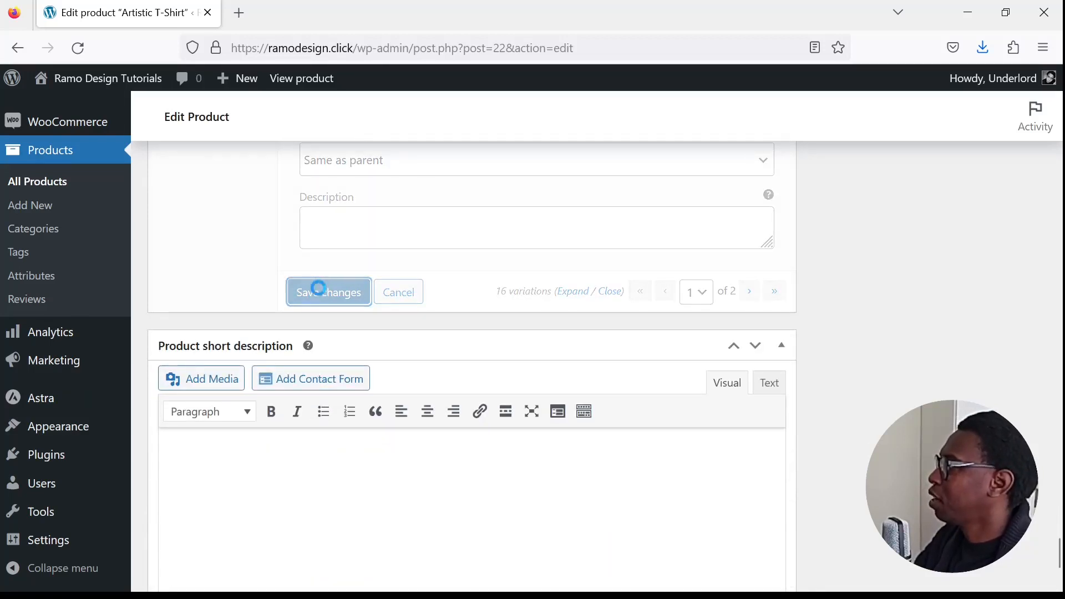
{"action": "middle_click", "coordinate": [313, 89]}
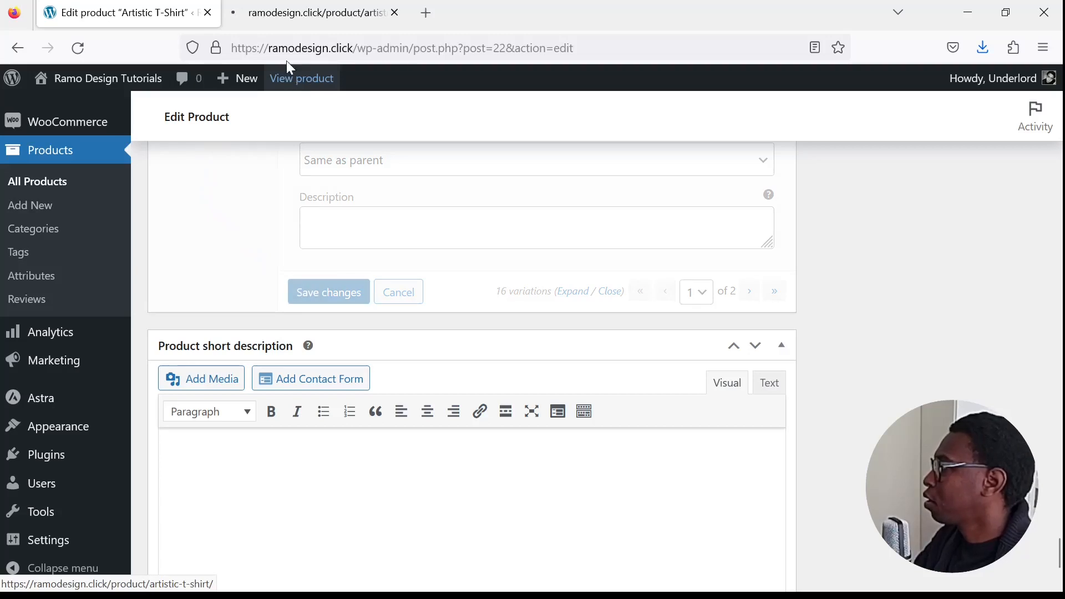
- Update the published Artistic T-Shirt product with the new variation prices
{"action": "scroll", "coordinate": [839, 311], "scroll_direction": "up", "scroll_amount": 10}
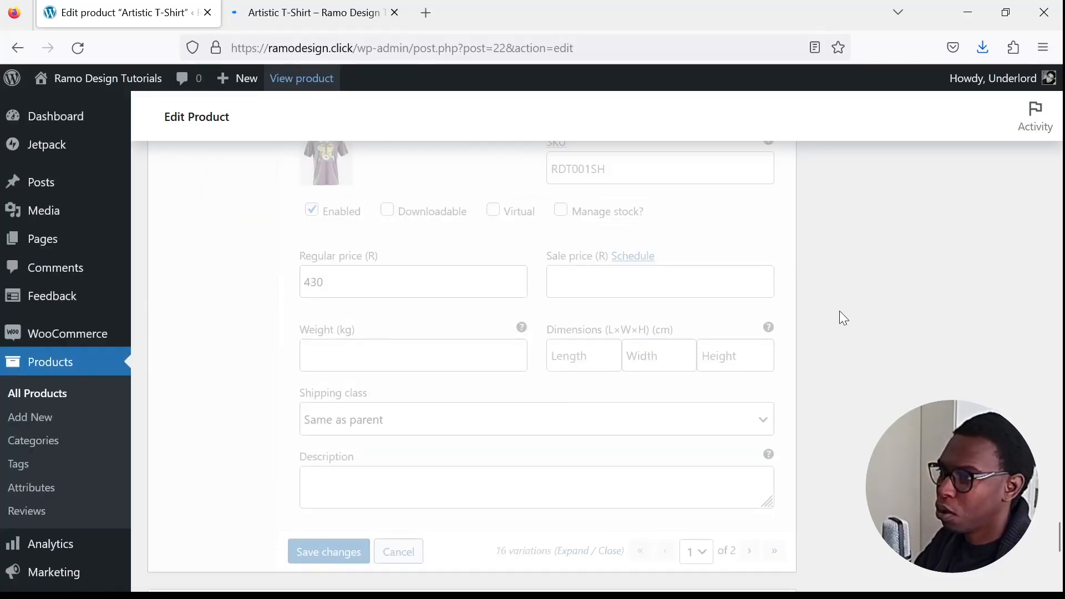
{"action": "scroll", "coordinate": [886, 316], "scroll_direction": "up", "scroll_amount": 10}
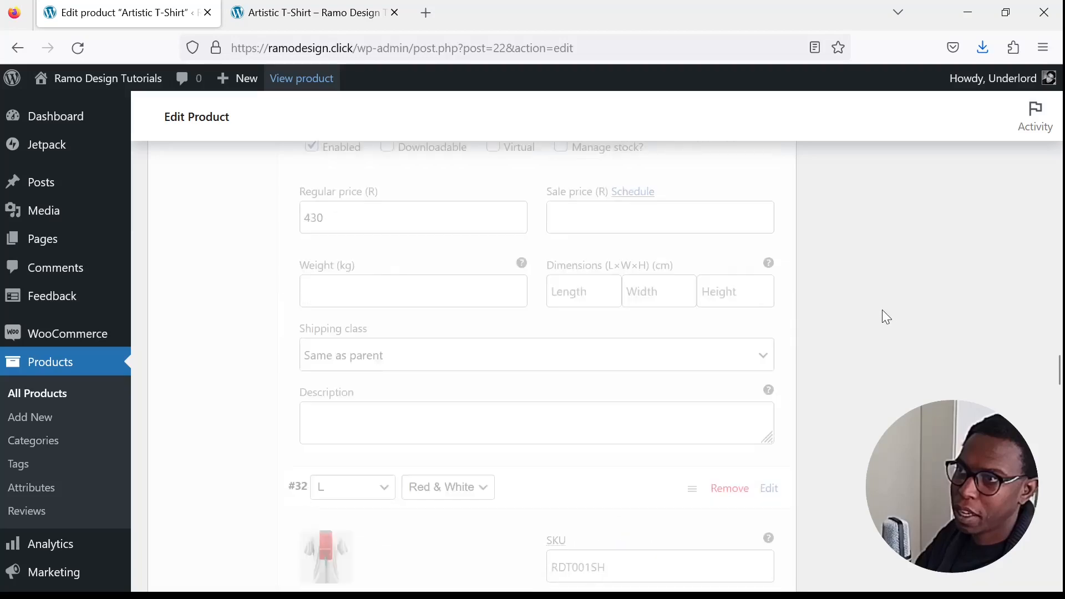
{"action": "scroll", "coordinate": [878, 315], "scroll_direction": "down", "scroll_amount": 3}
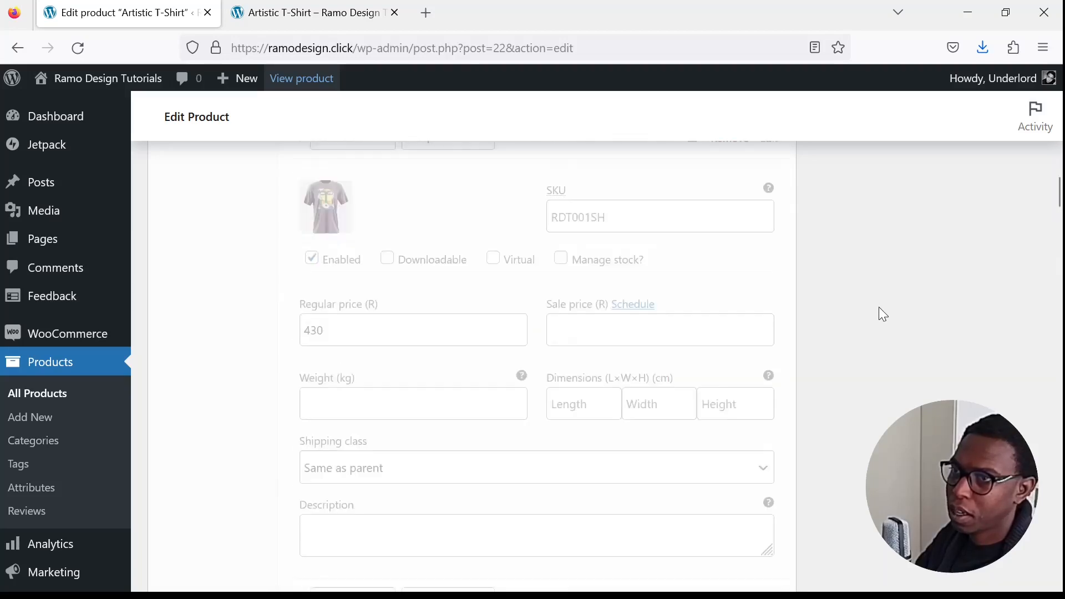
{"action": "scroll", "coordinate": [881, 314], "scroll_direction": "up", "scroll_amount": 8}
{"action": "scroll", "coordinate": [887, 316], "scroll_direction": "up", "scroll_amount": 8}
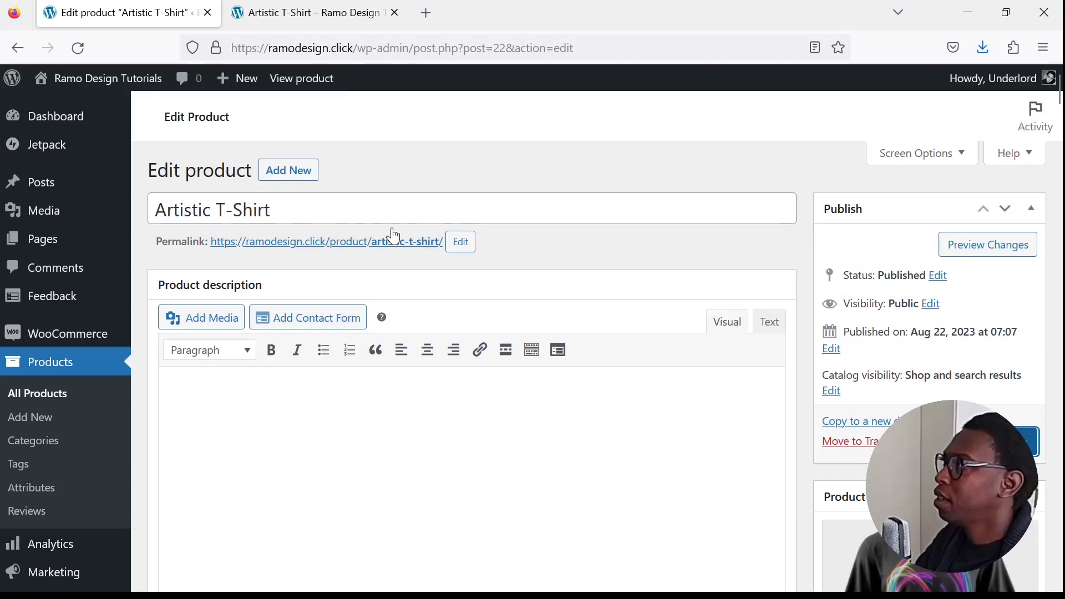
{"action": "left_click", "coordinate": [1003, 440]}
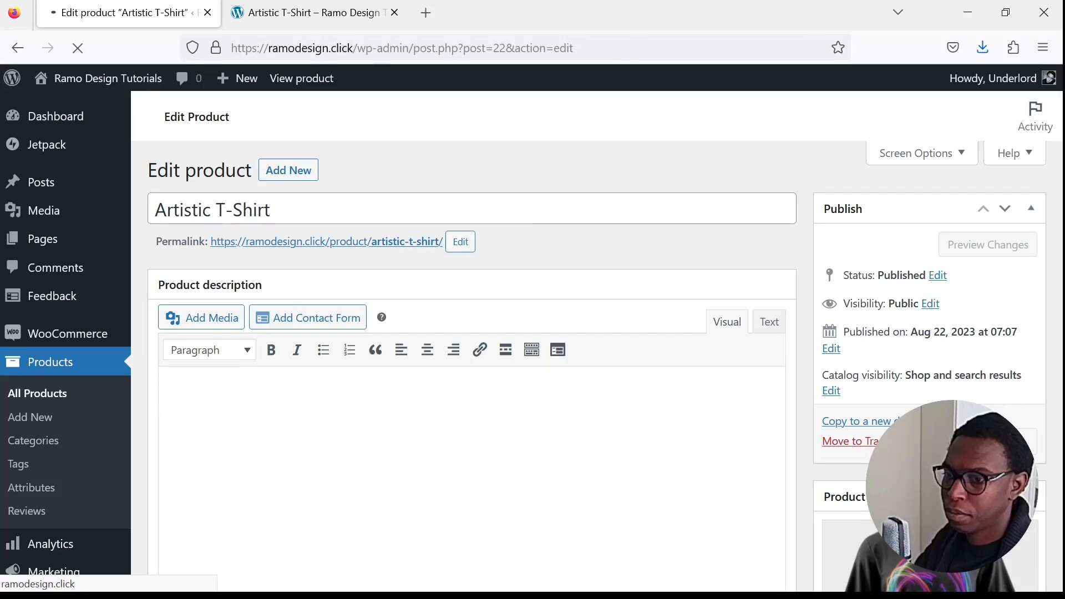
- Reload the product's storefront page and check the price and availability for size S in Black
{"action": "left_click", "coordinate": [336, 20]}
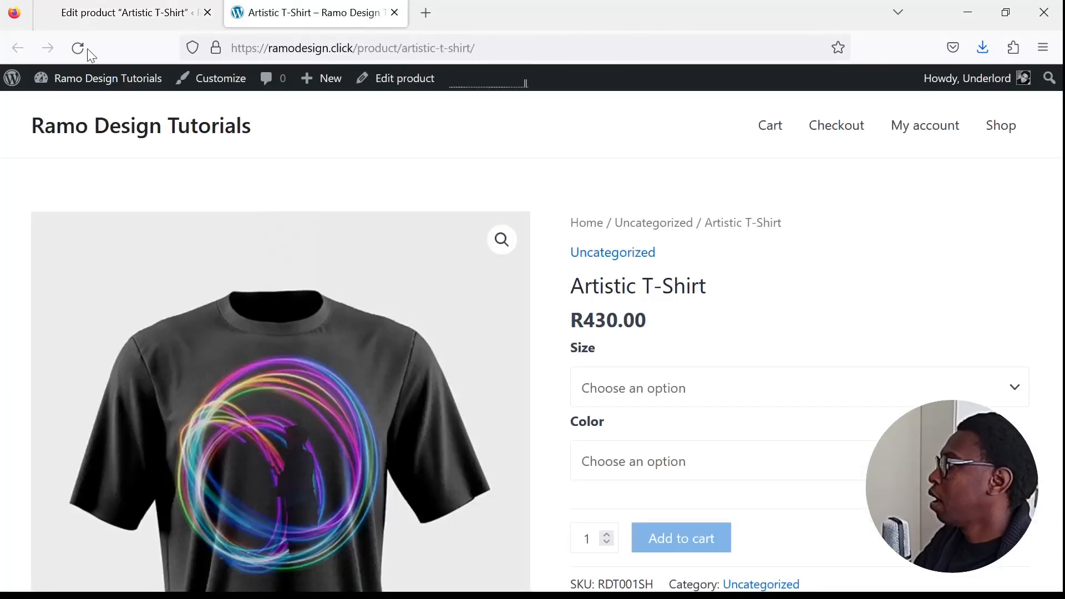
{"action": "left_click", "coordinate": [78, 48]}
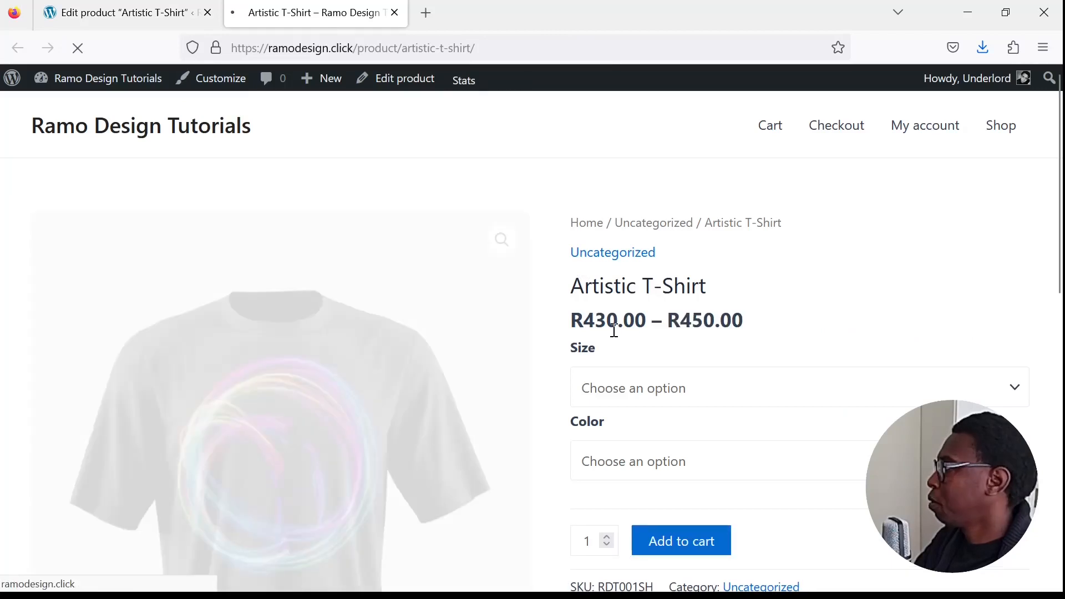
{"action": "scroll", "coordinate": [637, 304], "scroll_direction": "down", "scroll_amount": 2}
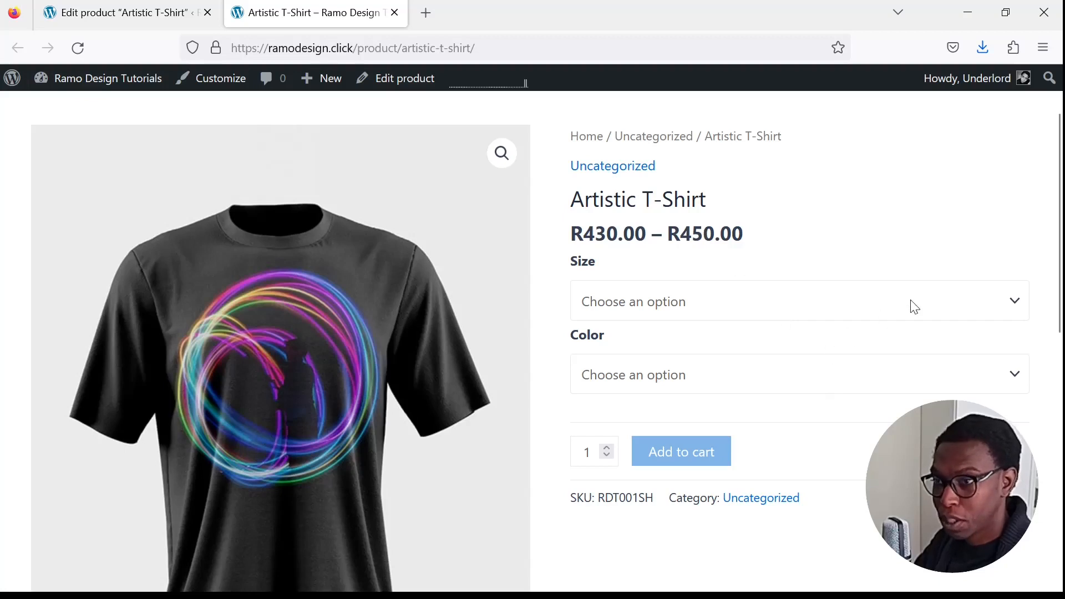
{"action": "left_click", "coordinate": [656, 364]}
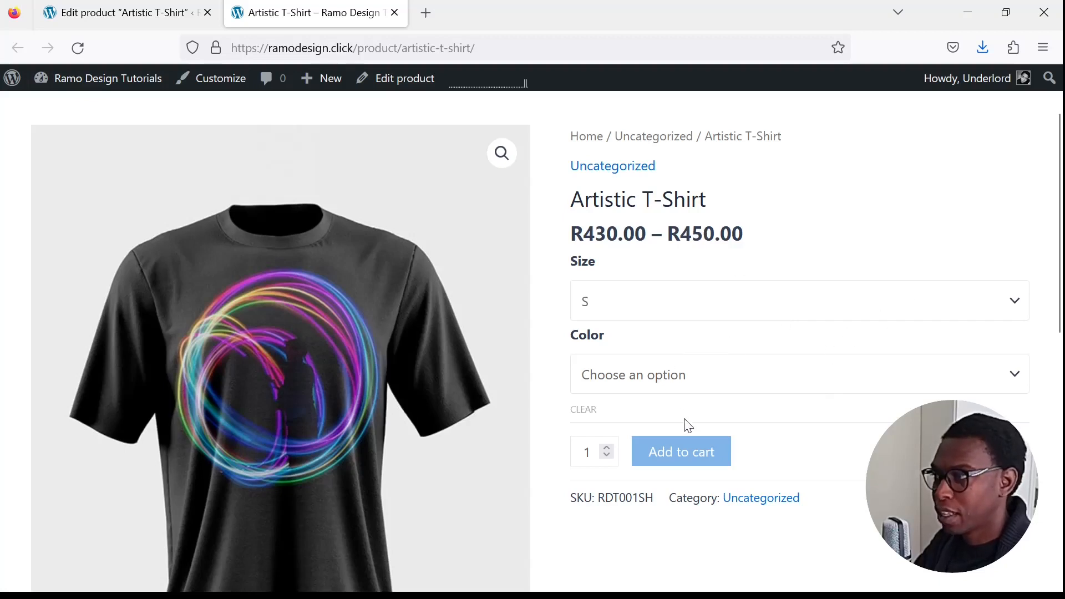
{"action": "left_click", "coordinate": [752, 383]}
{"action": "left_click", "coordinate": [658, 431]}
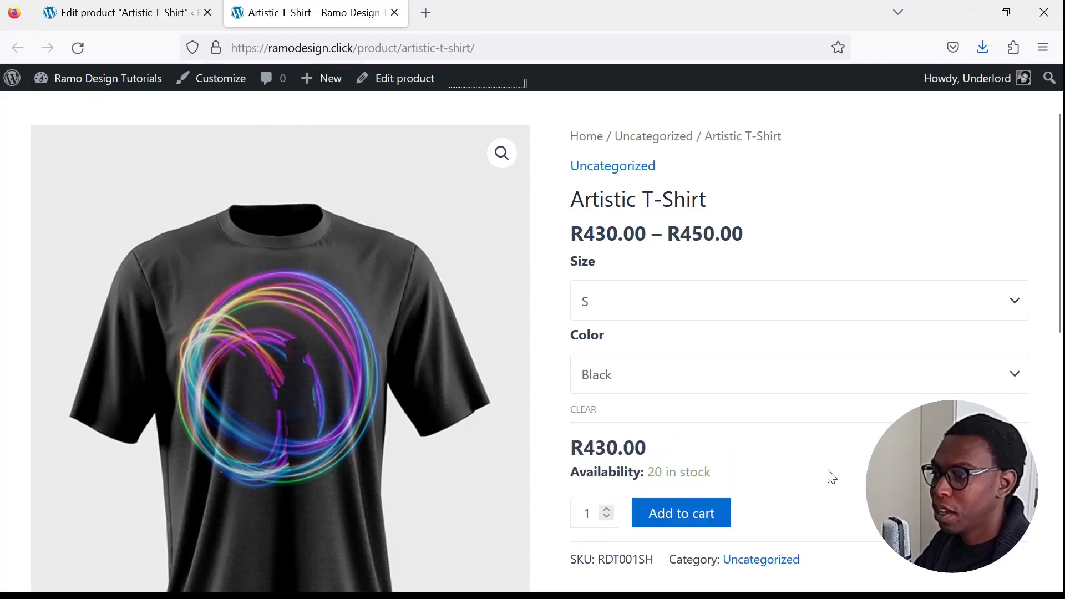
{"action": "scroll", "coordinate": [830, 476], "scroll_direction": "down", "scroll_amount": 3}
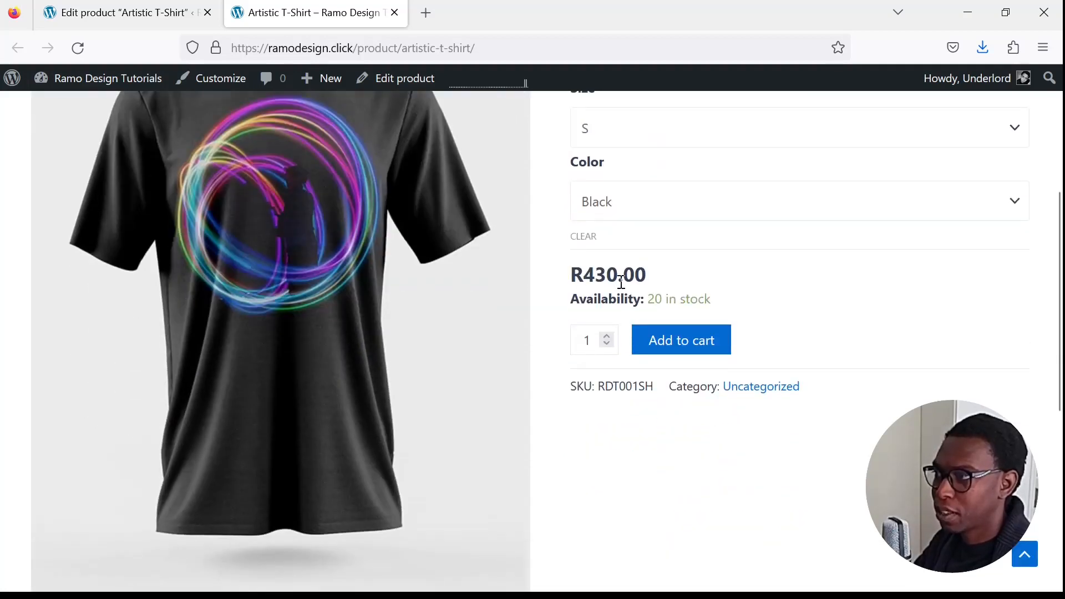
- Change the storefront color selection to Red & White to check the size S variation's image and price
{"action": "scroll", "coordinate": [732, 305], "scroll_direction": "up", "scroll_amount": 2}
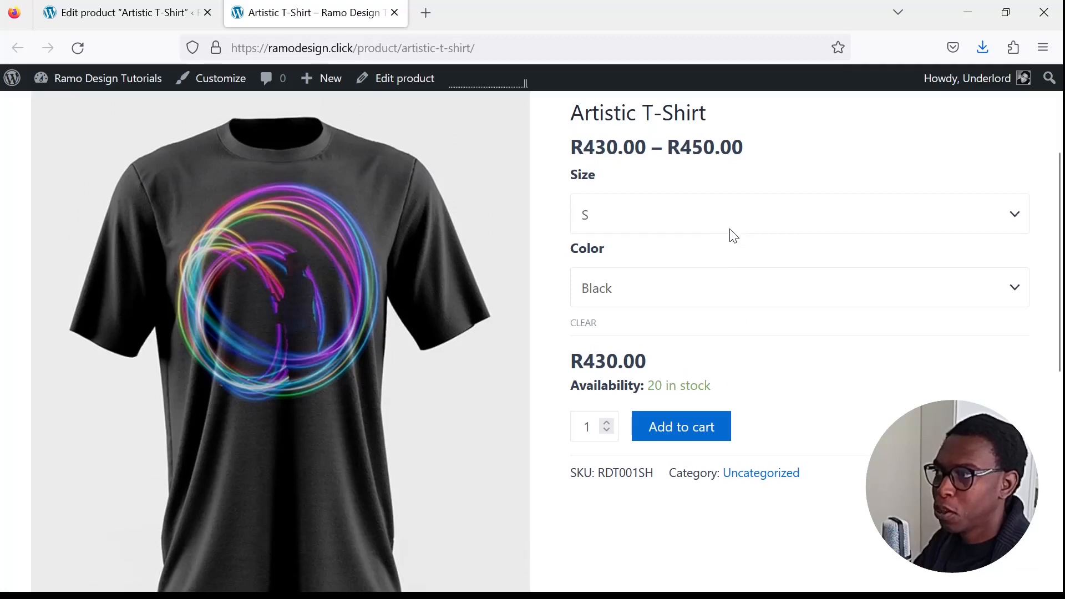
{"action": "left_click", "coordinate": [681, 292]}
{"action": "left_click", "coordinate": [690, 367]}
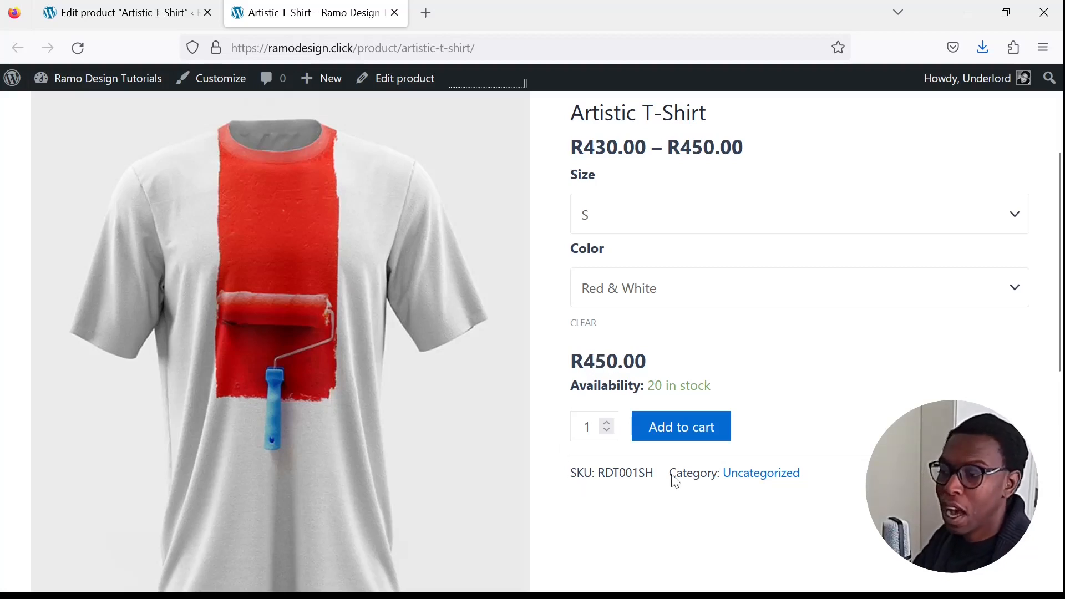
- Return to editing the product and bring up its inventory settings in the product data
{"action": "left_click", "coordinate": [137, 24]}
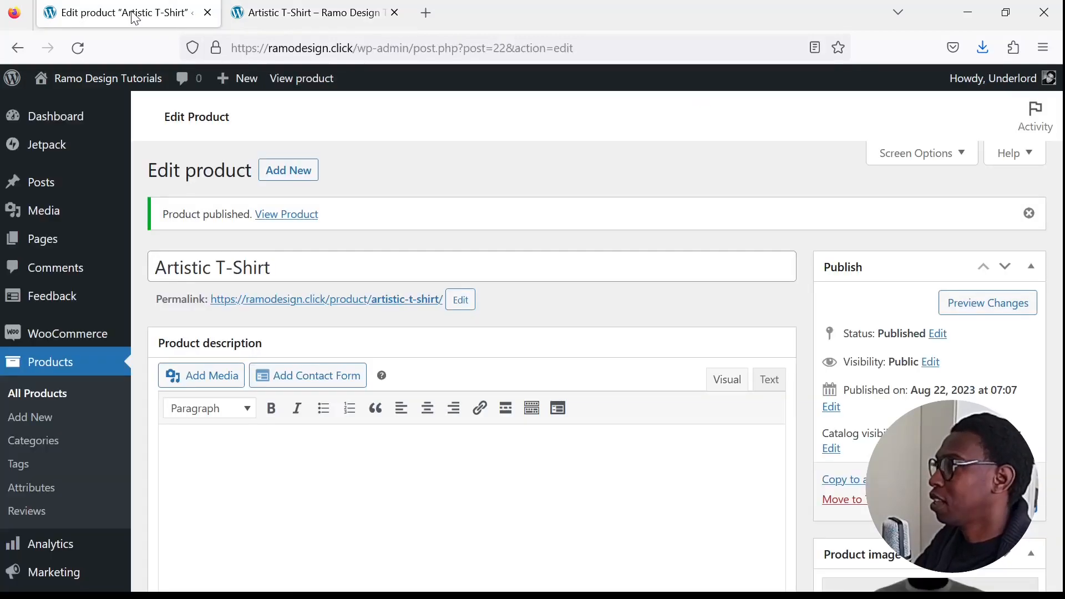
{"action": "scroll", "coordinate": [637, 532], "scroll_direction": "down", "scroll_amount": 8}
{"action": "scroll", "coordinate": [666, 513], "scroll_direction": "down", "scroll_amount": 3}
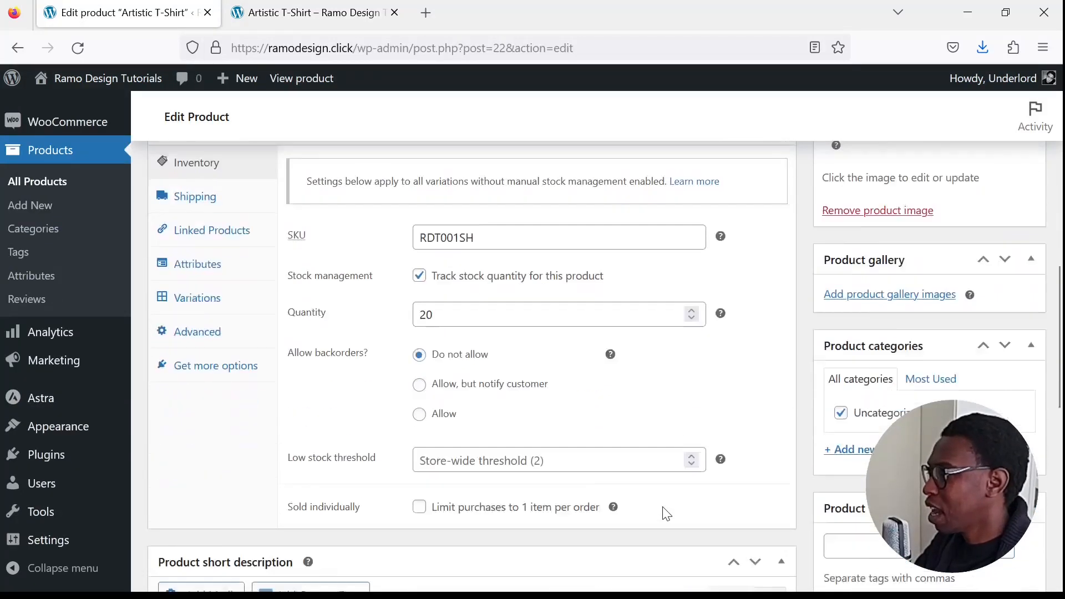